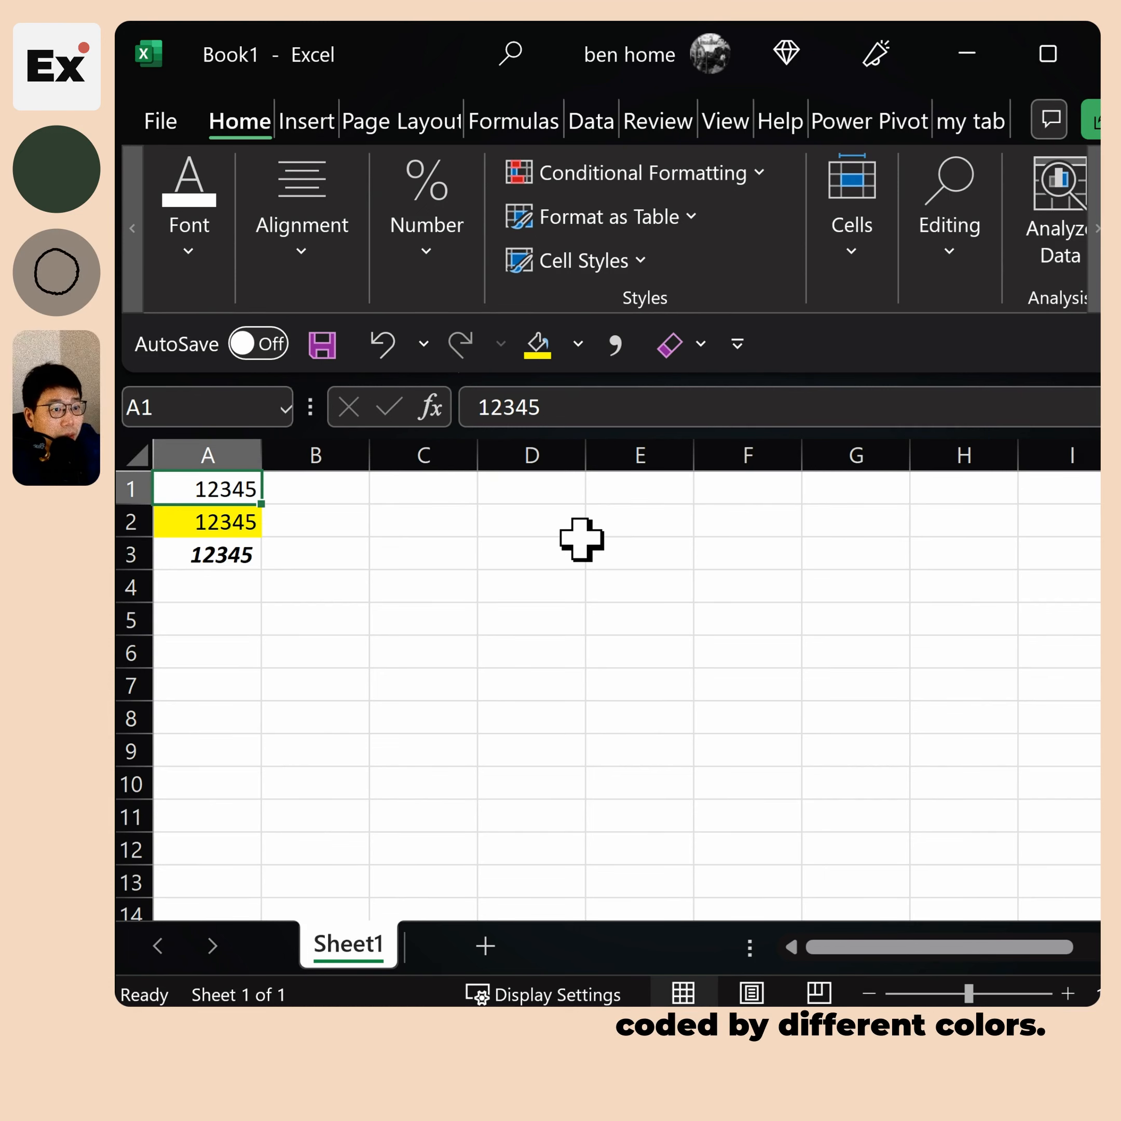
Copy the plain number in cell A1 and select the empty cell C1
left_click(210, 519)
left_click(216, 558)
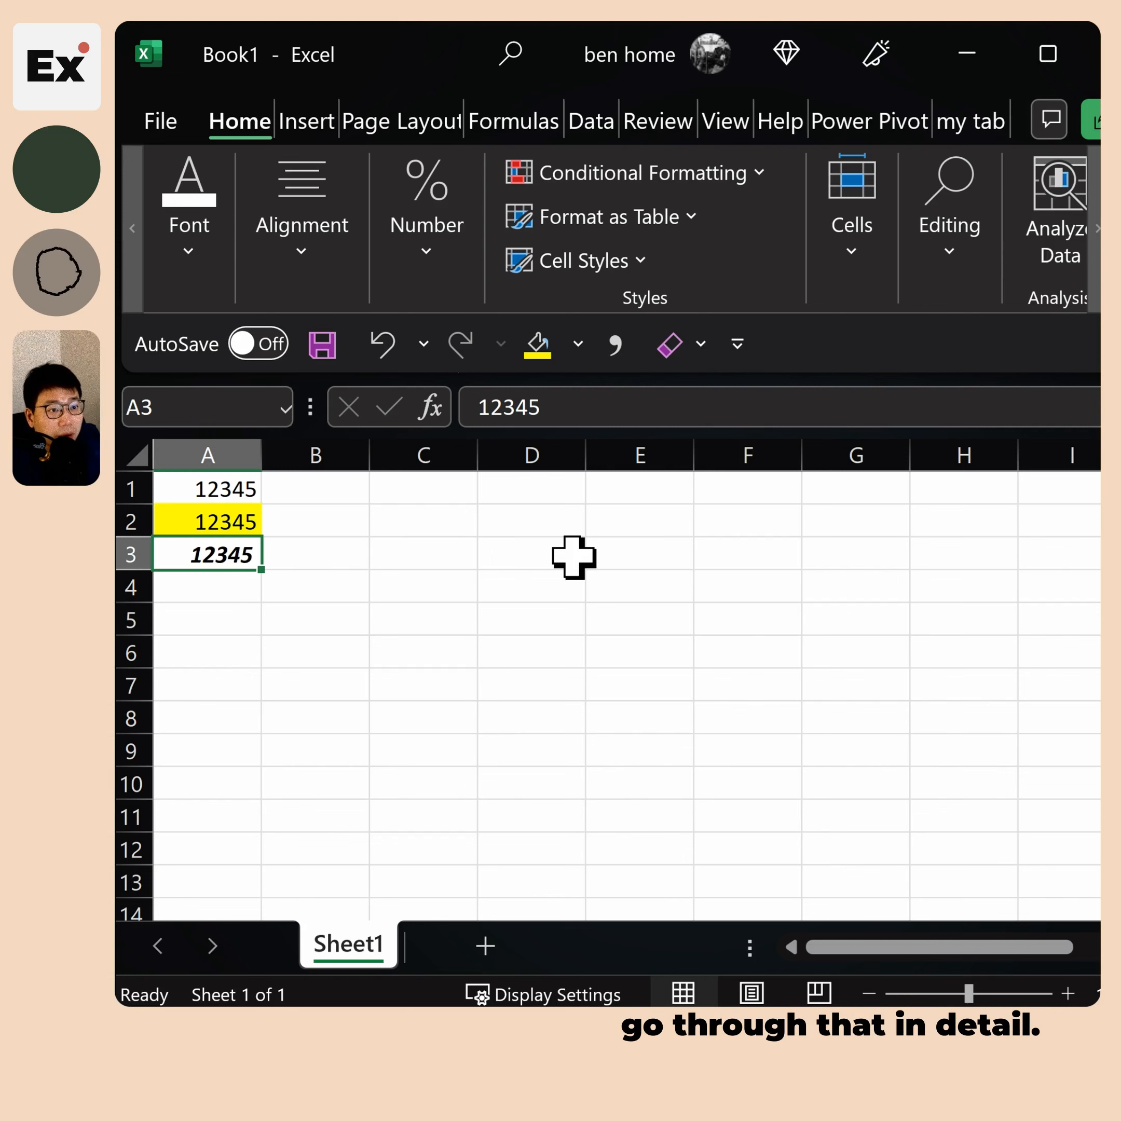
left_click(202, 482)
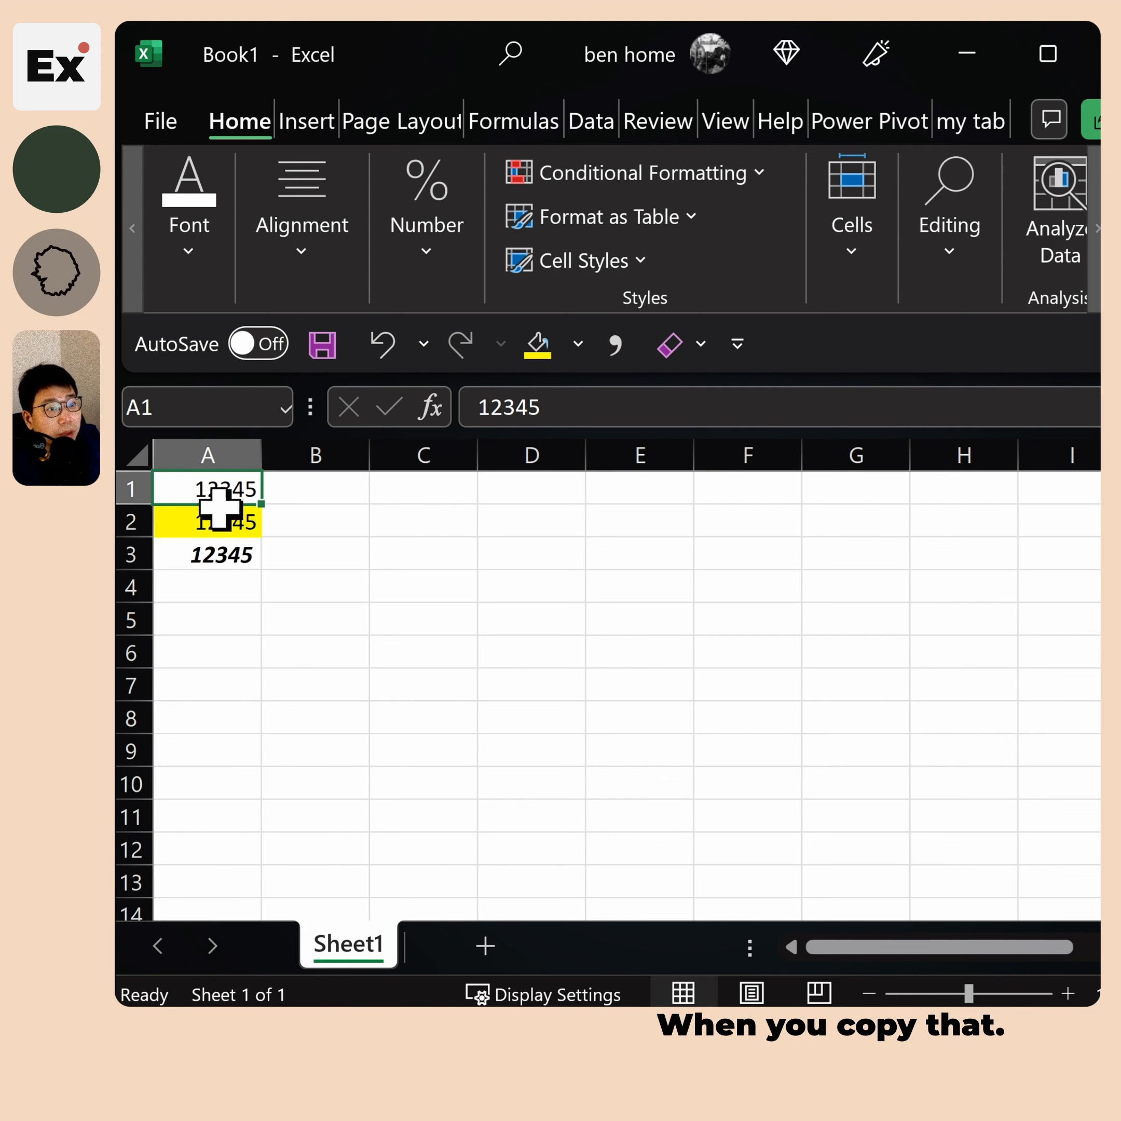
right_click(206, 490)
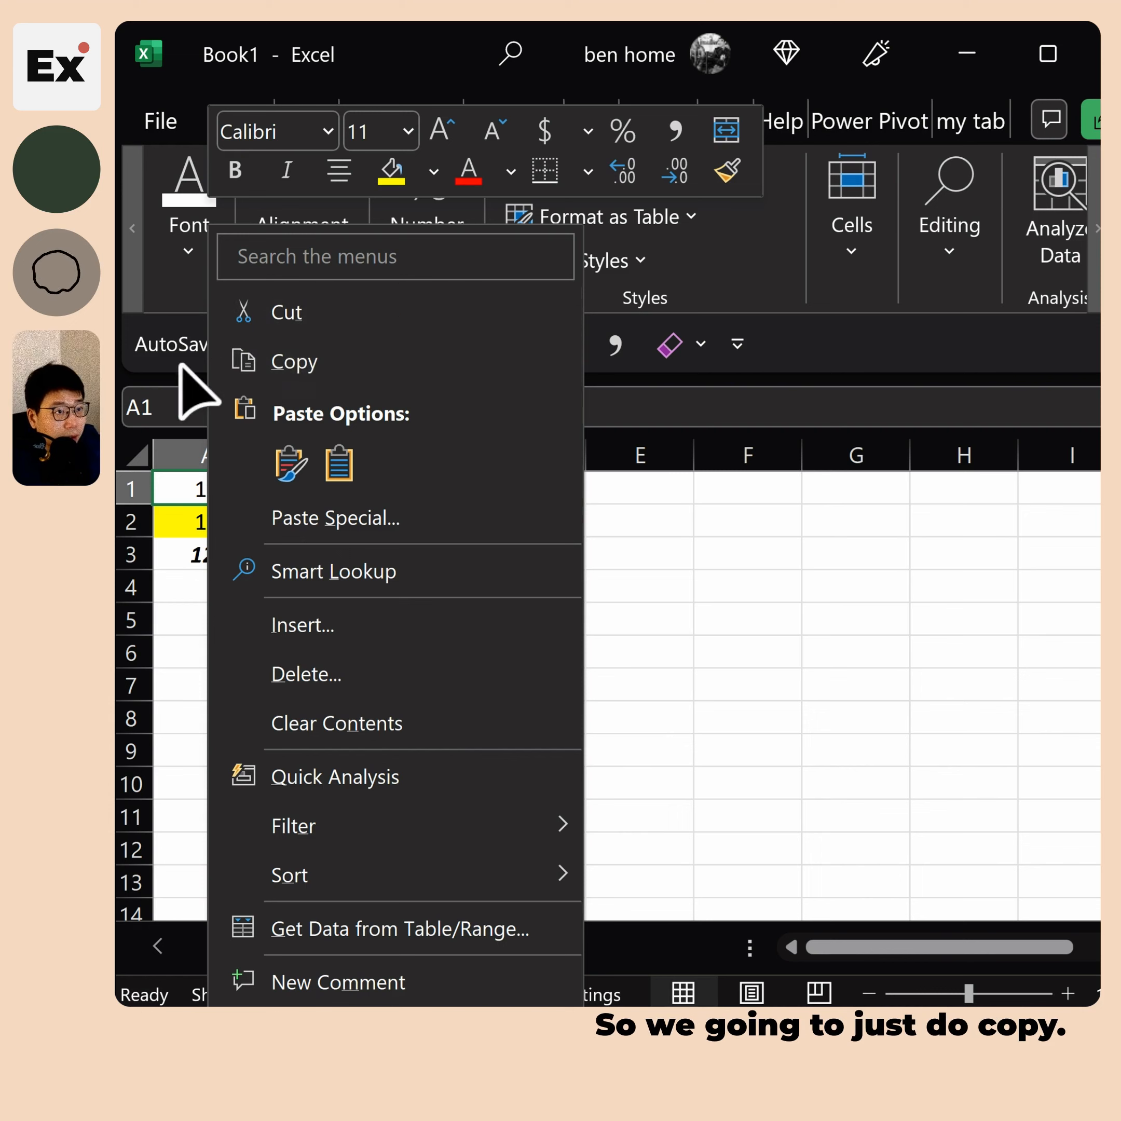
left_click(328, 371)
left_click(363, 495)
left_click(580, 518)
left_click(256, 492)
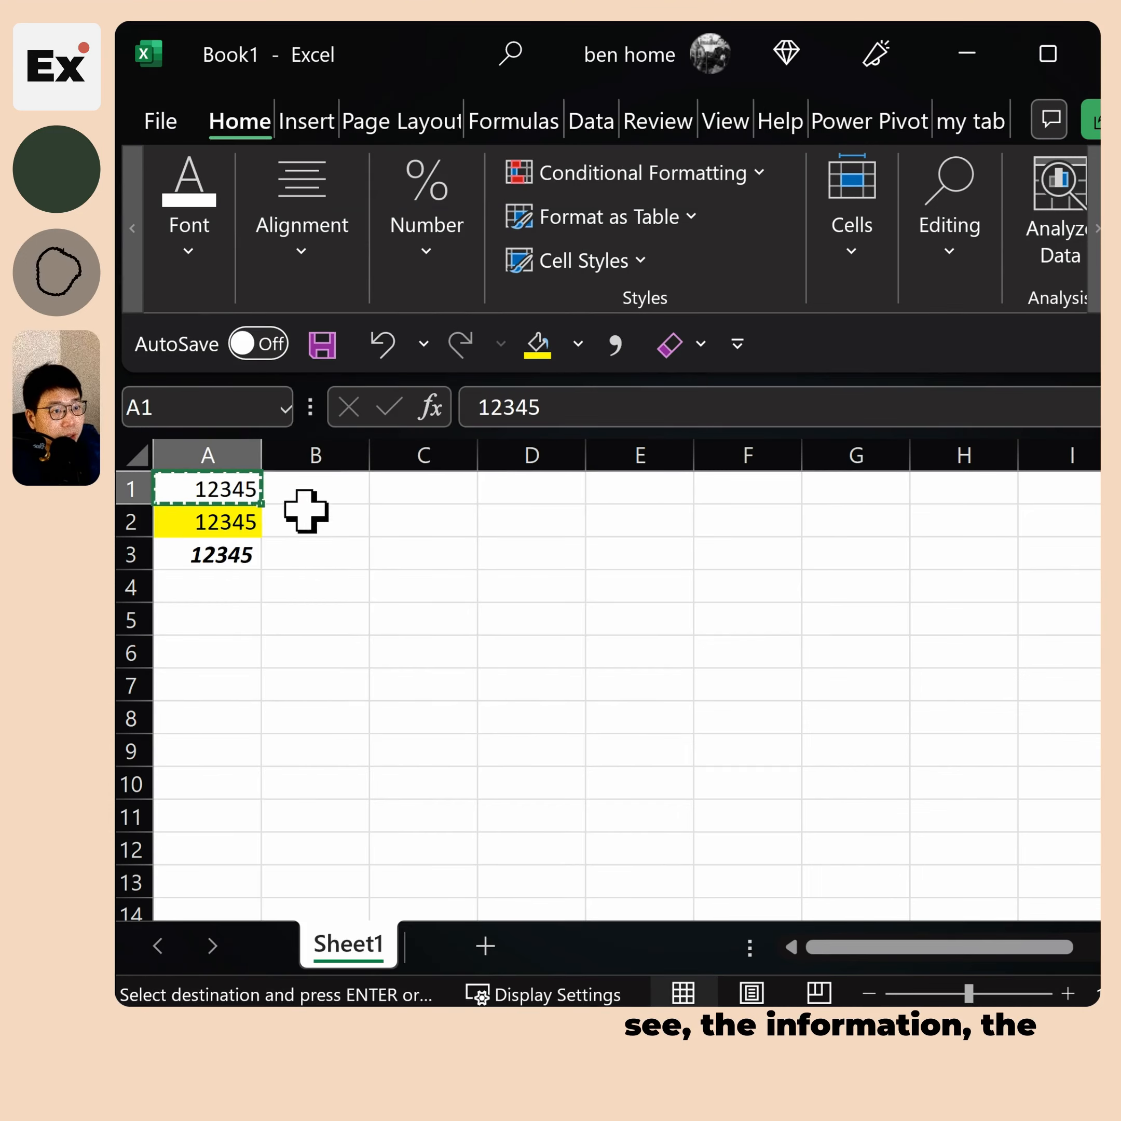
left_click(306, 510)
left_click(231, 499)
left_click(412, 516)
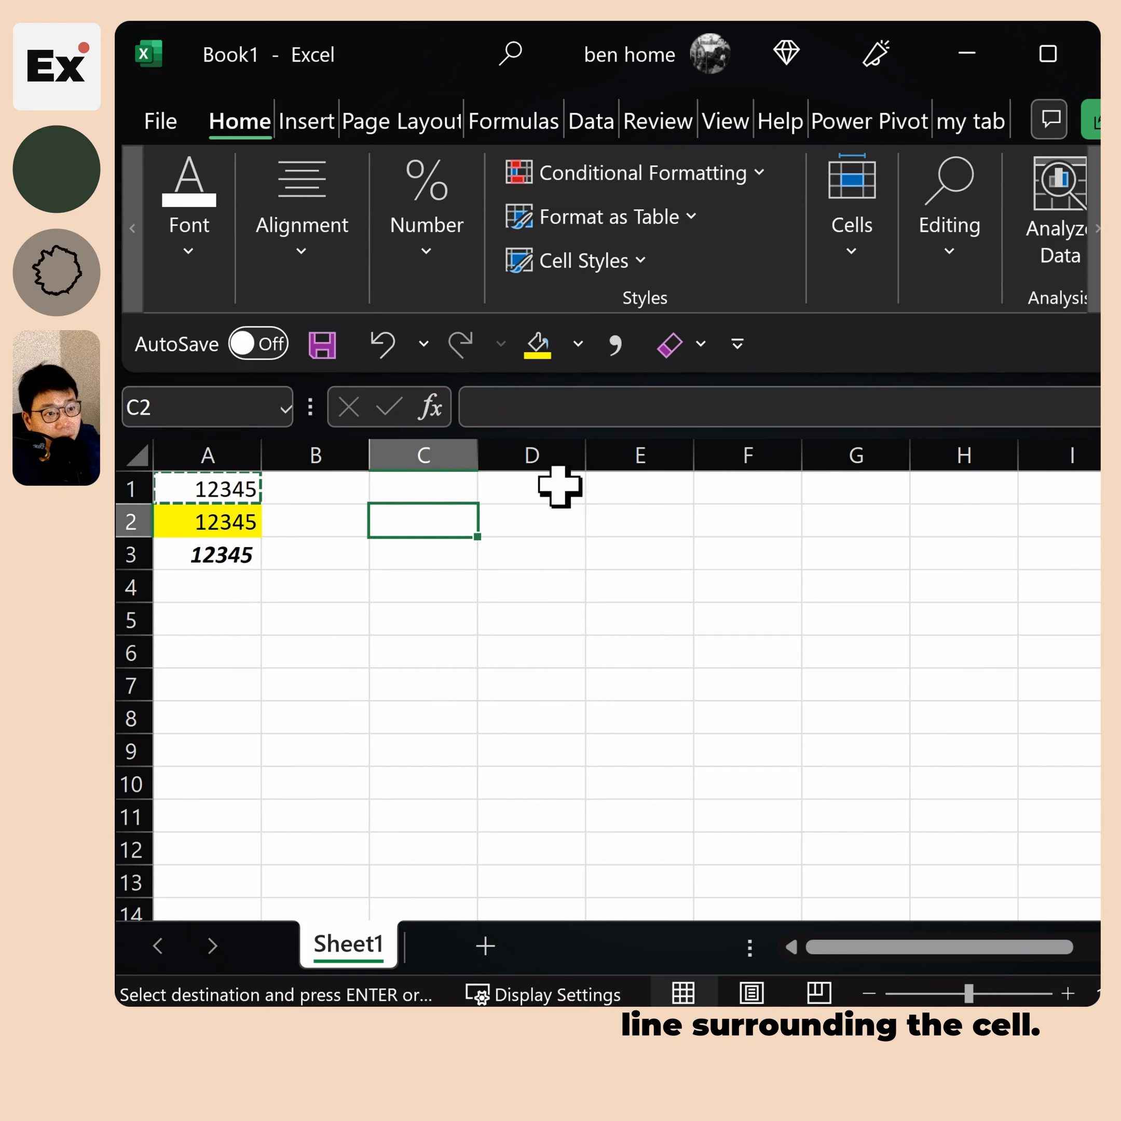
key("Up")
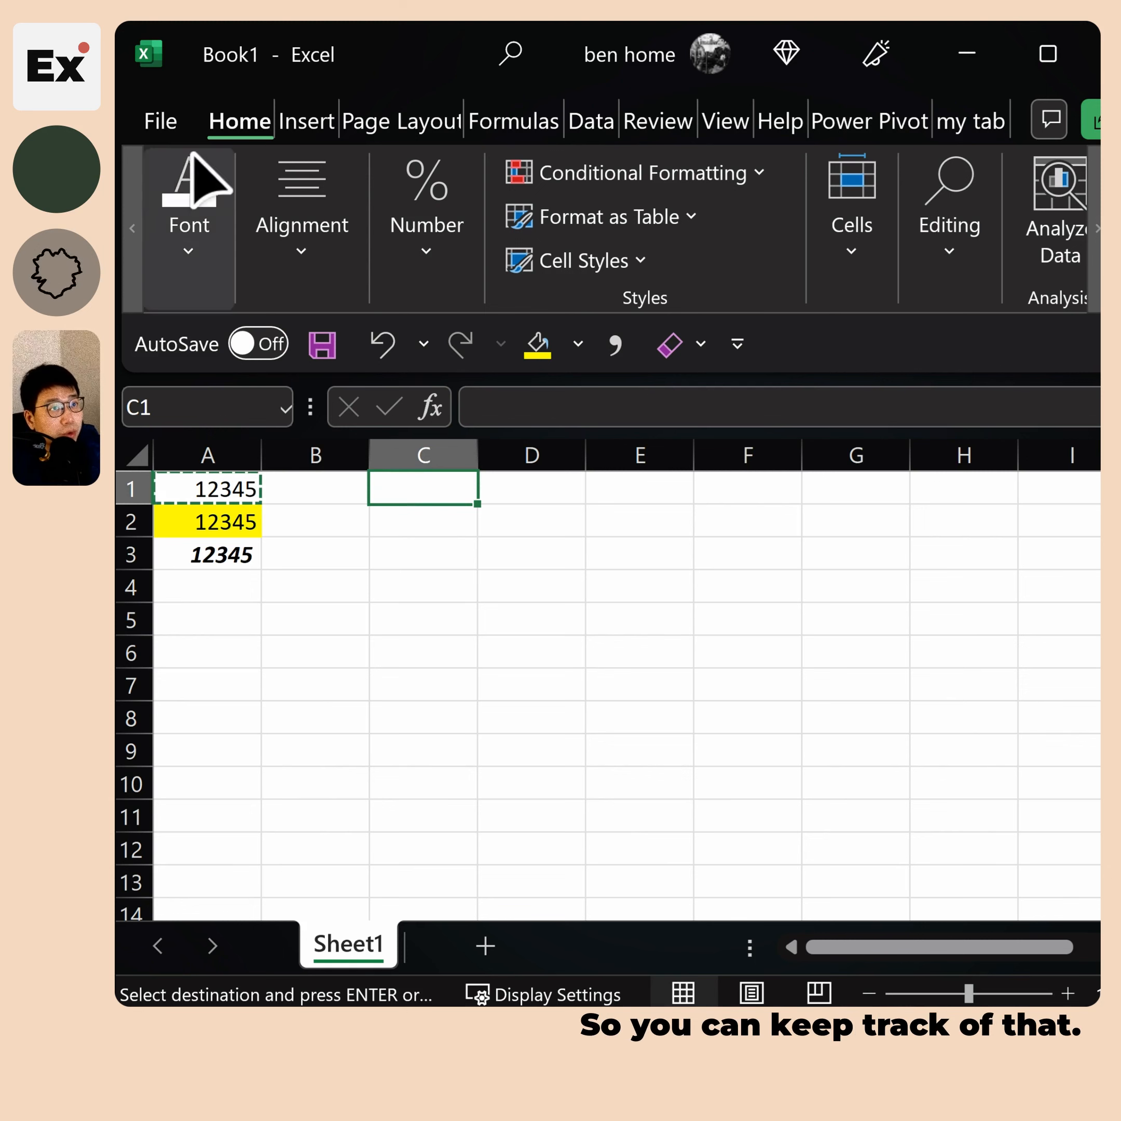
Copy cell A1 again and inspect the items held in the Office clipboard
left_click(132, 244)
right_click(201, 491)
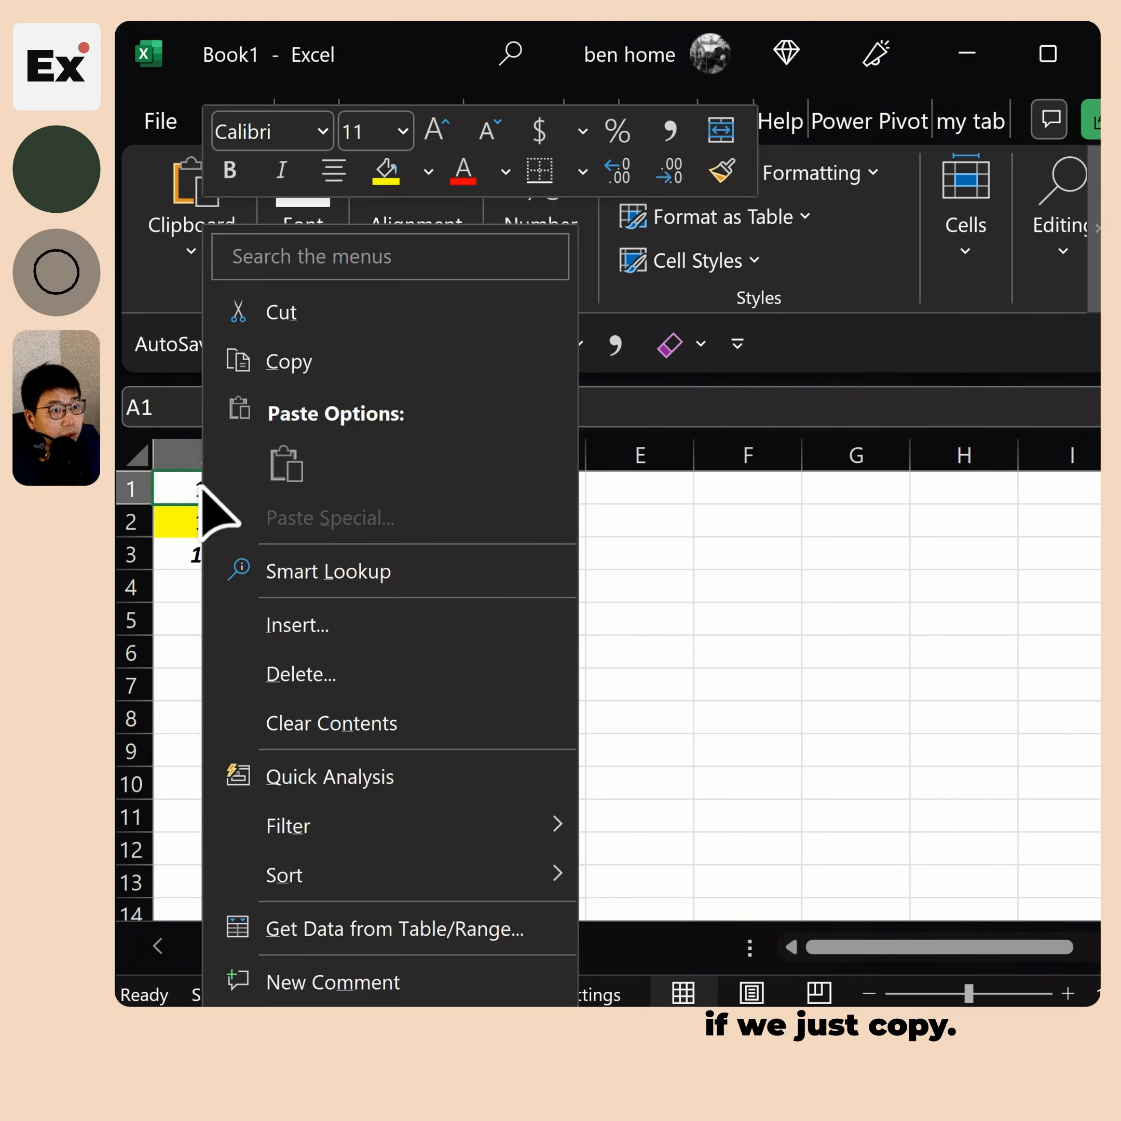
left_click(332, 358)
left_click(198, 268)
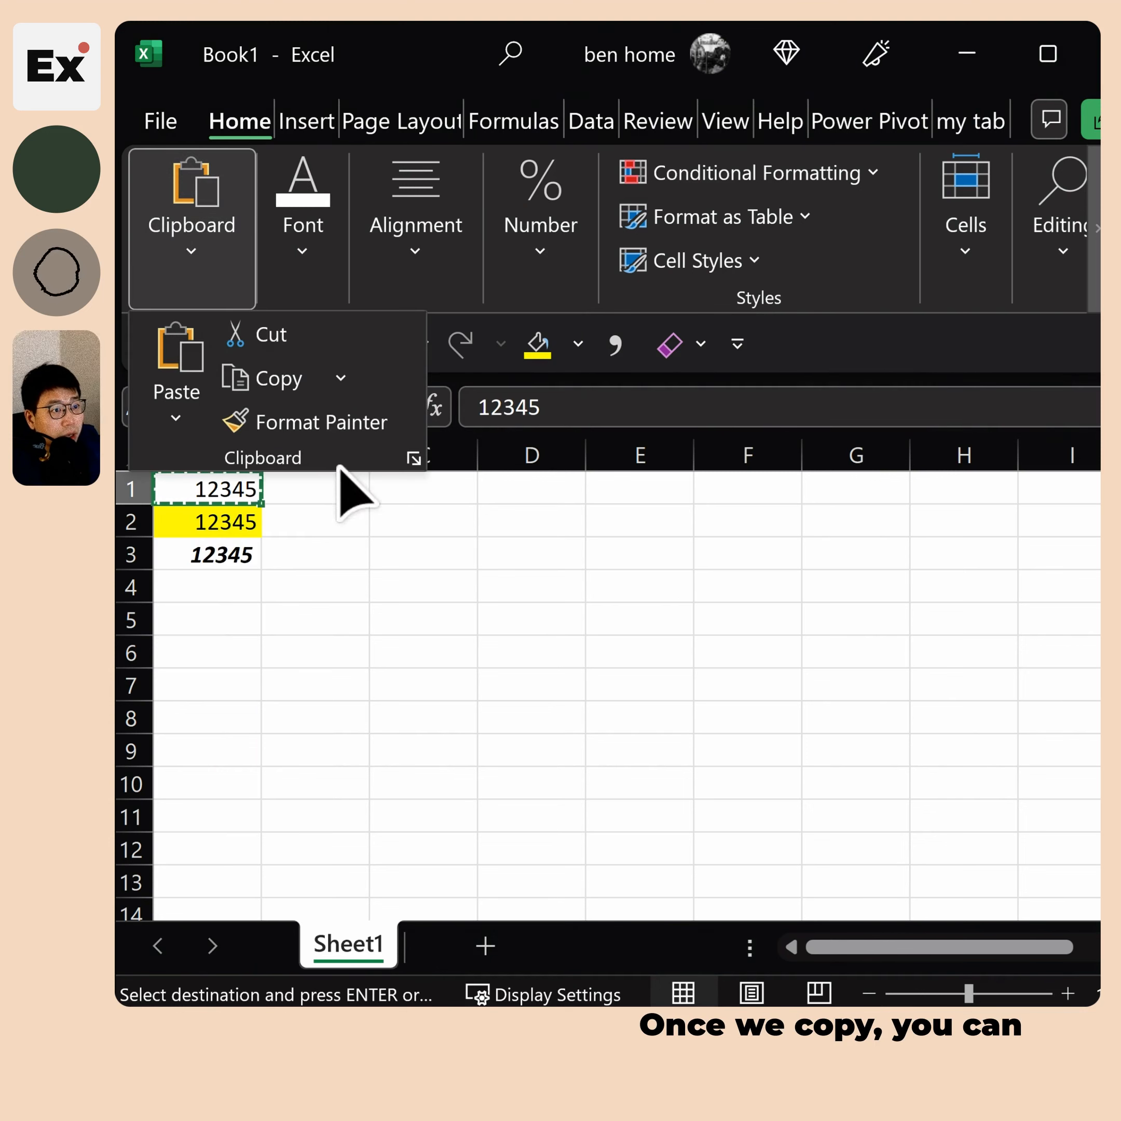
left_click(415, 459)
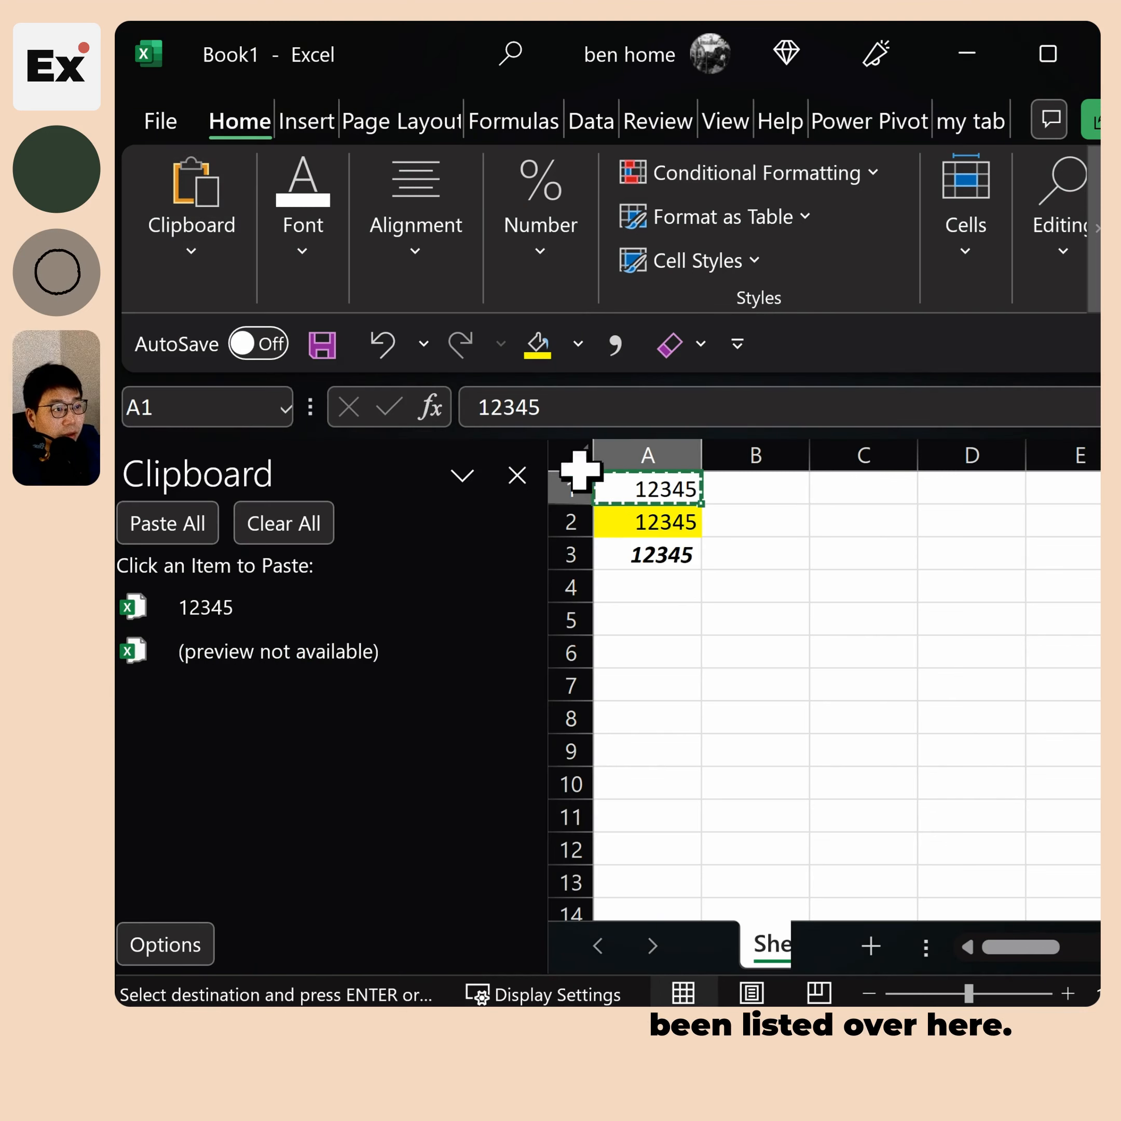
left_click(517, 475)
Bring up Paste Special for cell C1, placing its dialog clear of the data cells
left_click(451, 492)
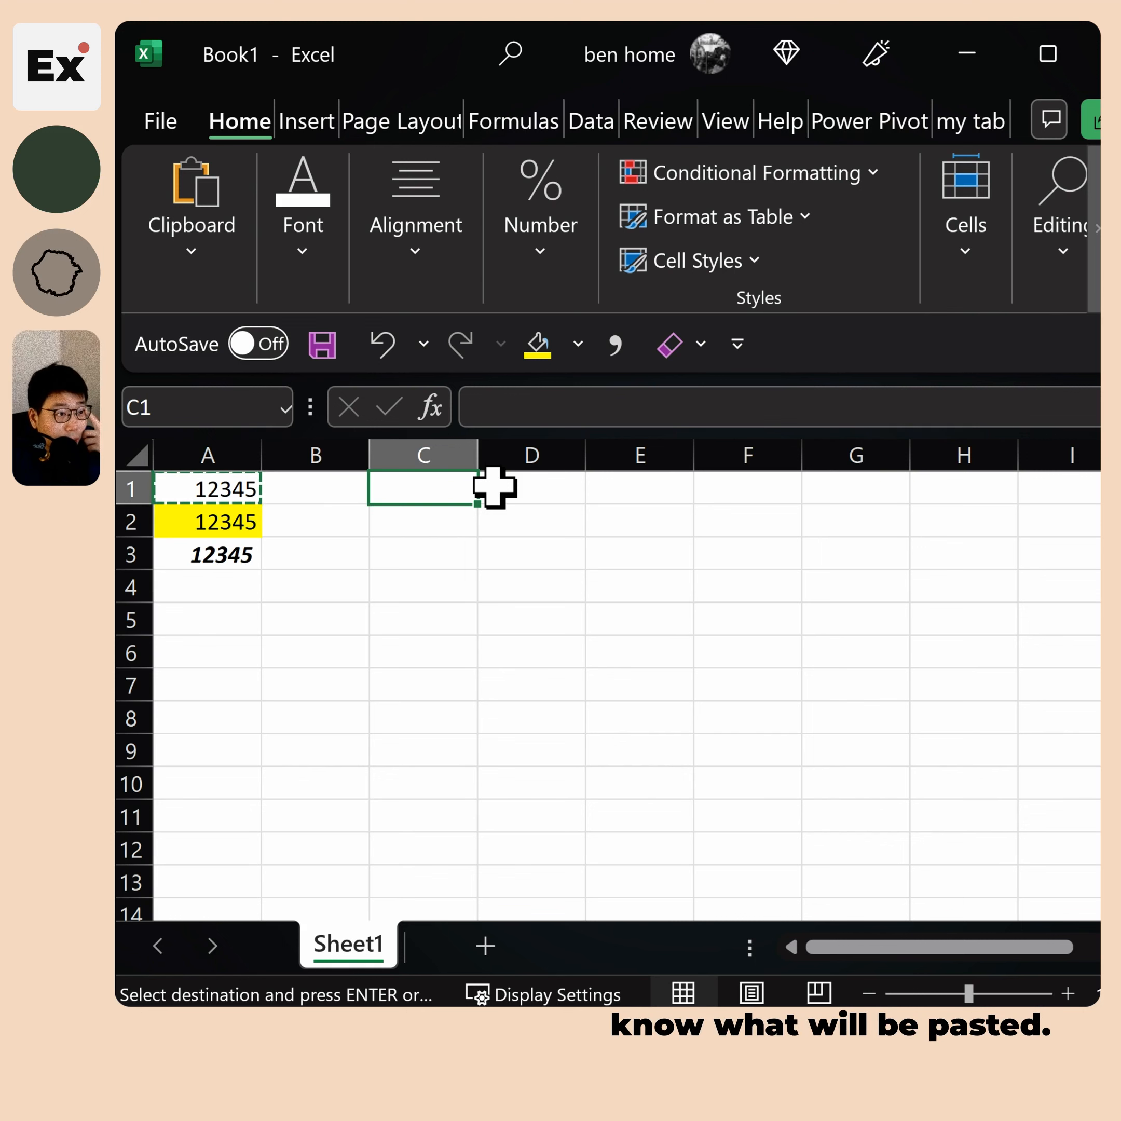
right_click(386, 494)
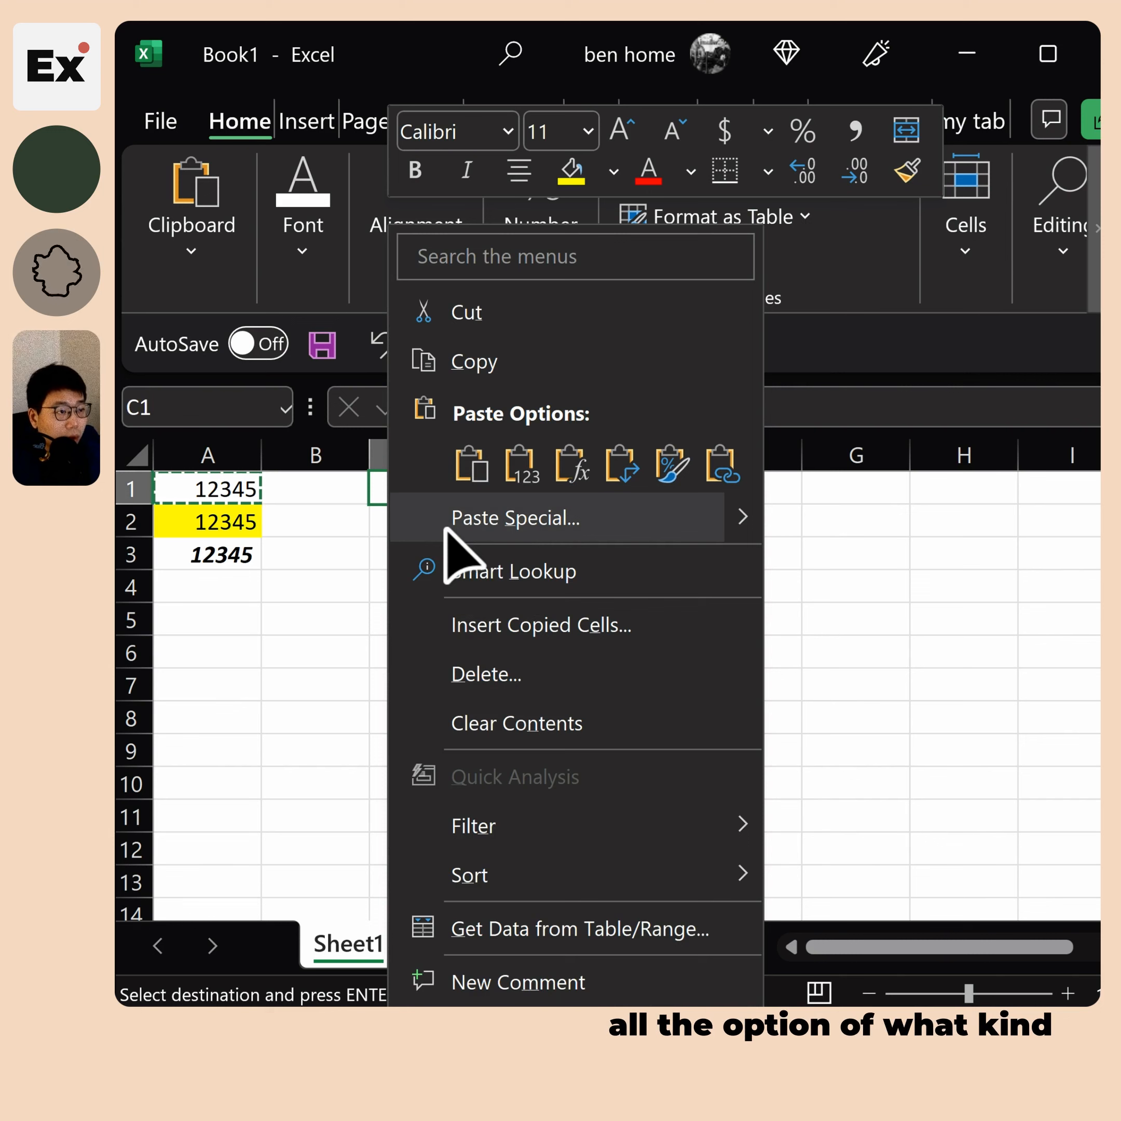
mouse_move(747, 517)
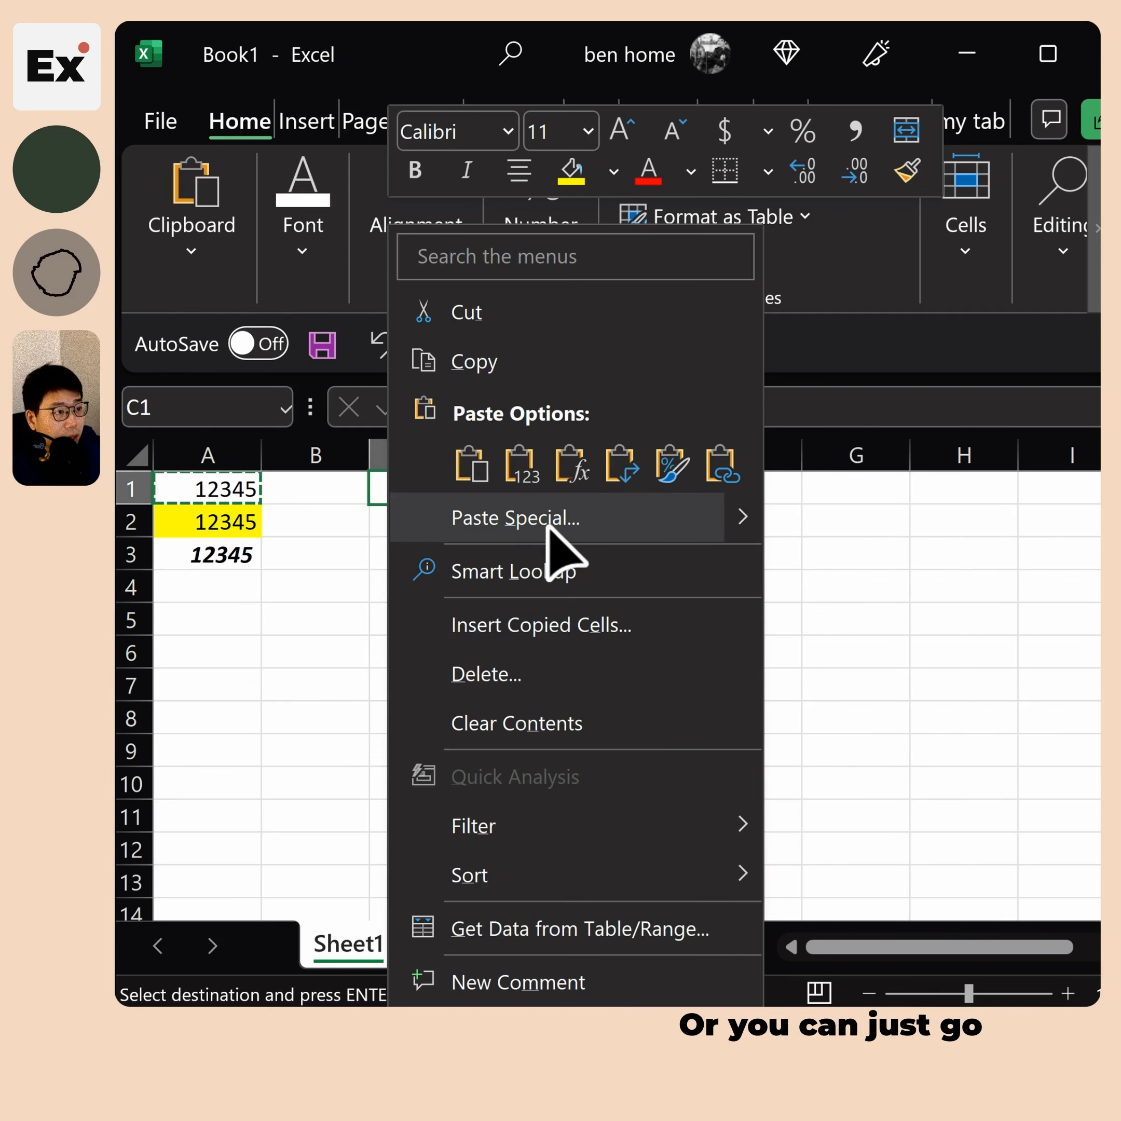
left_click(496, 526)
left_click_drag(457, 303, 802, 303)
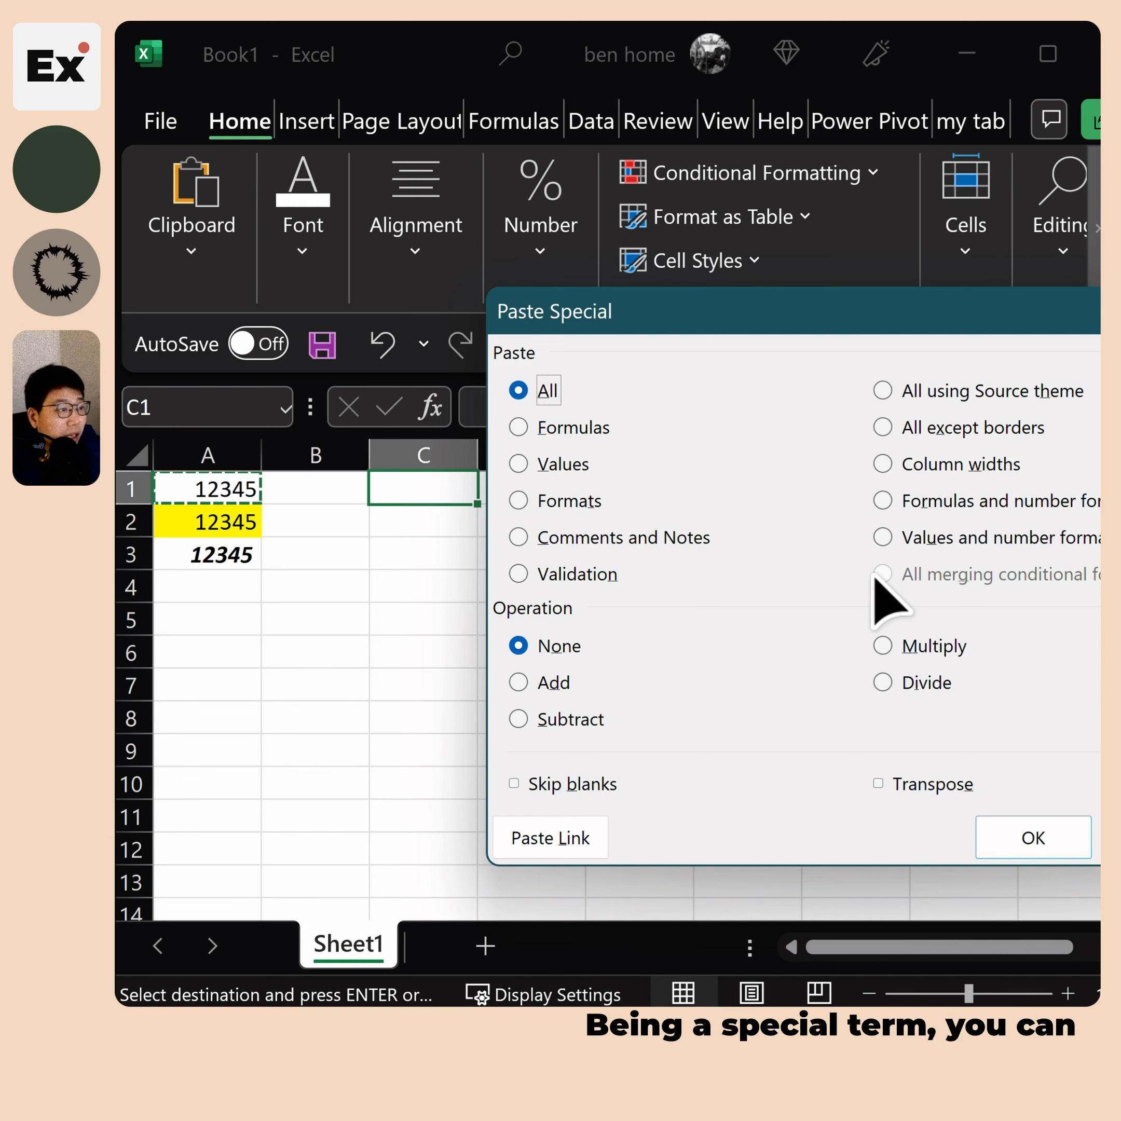
Examine the Paste Special choices, including Values, Formats, Comments and Notes, Validation and the number format variants, and leave without pasting
left_click(539, 469)
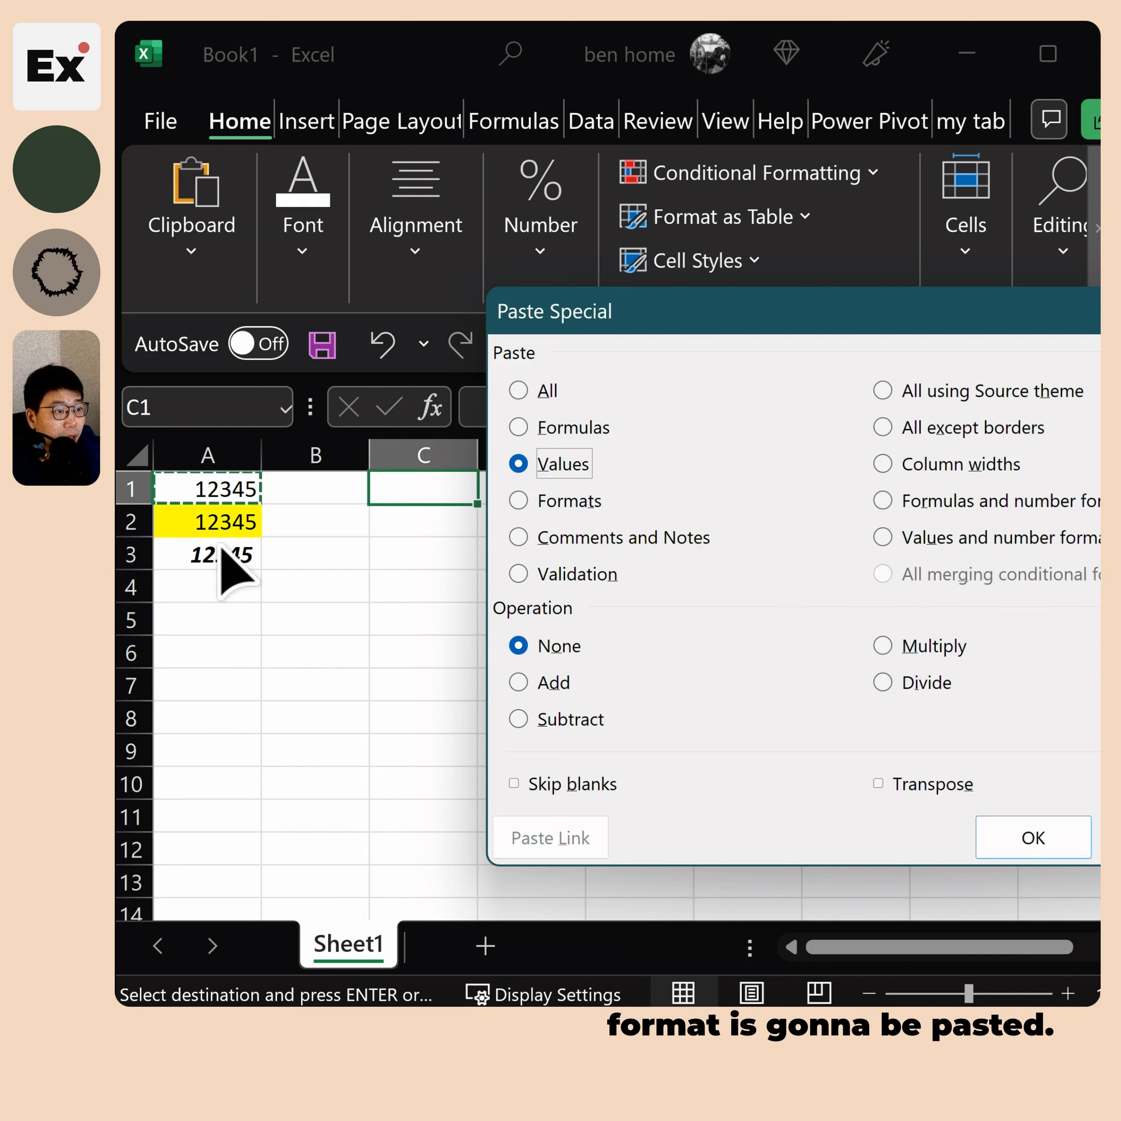
left_click(521, 502)
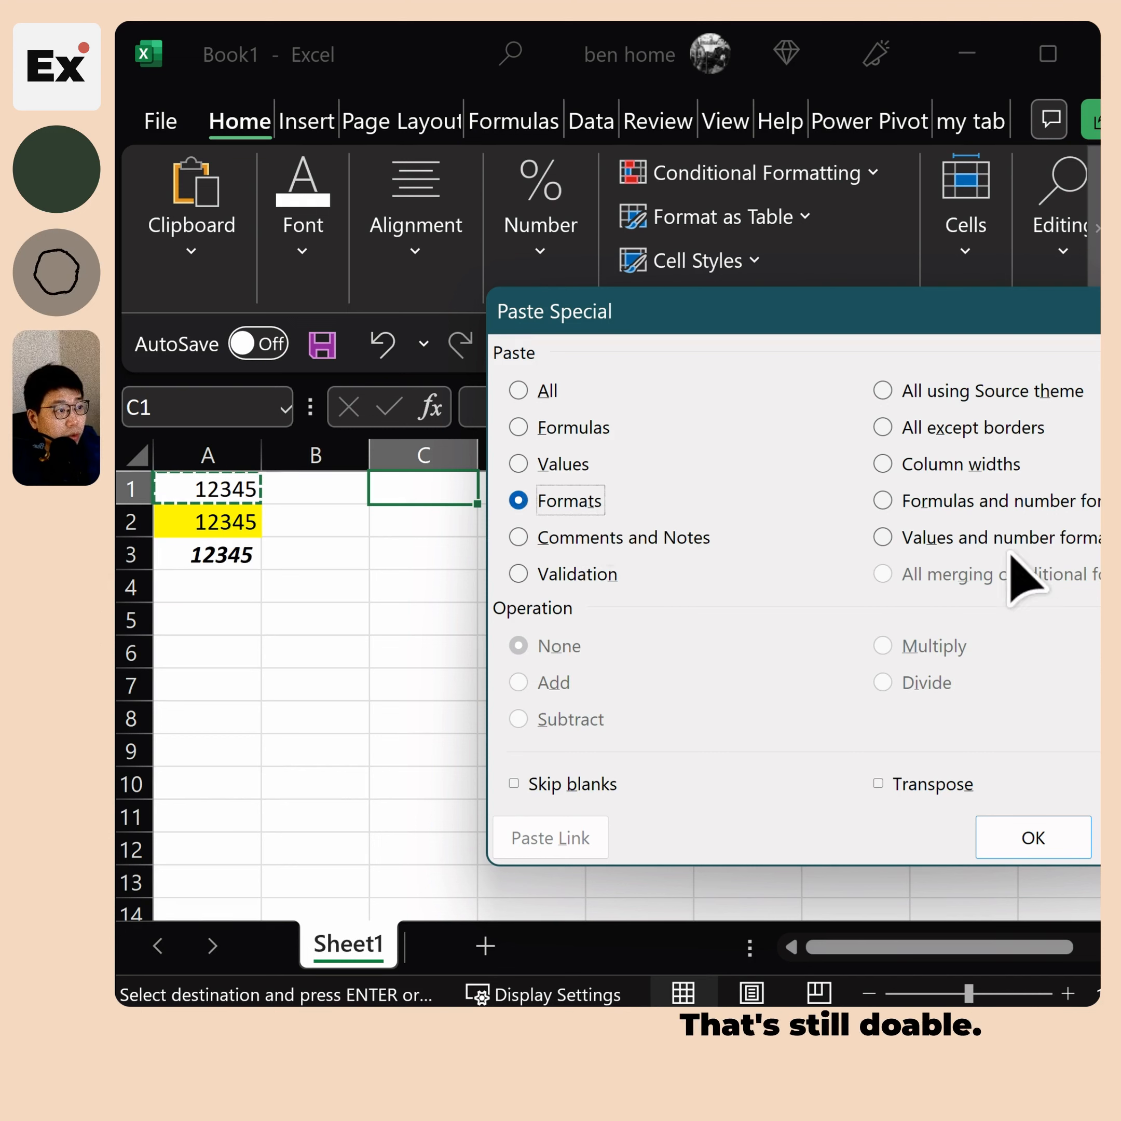
left_click(518, 538)
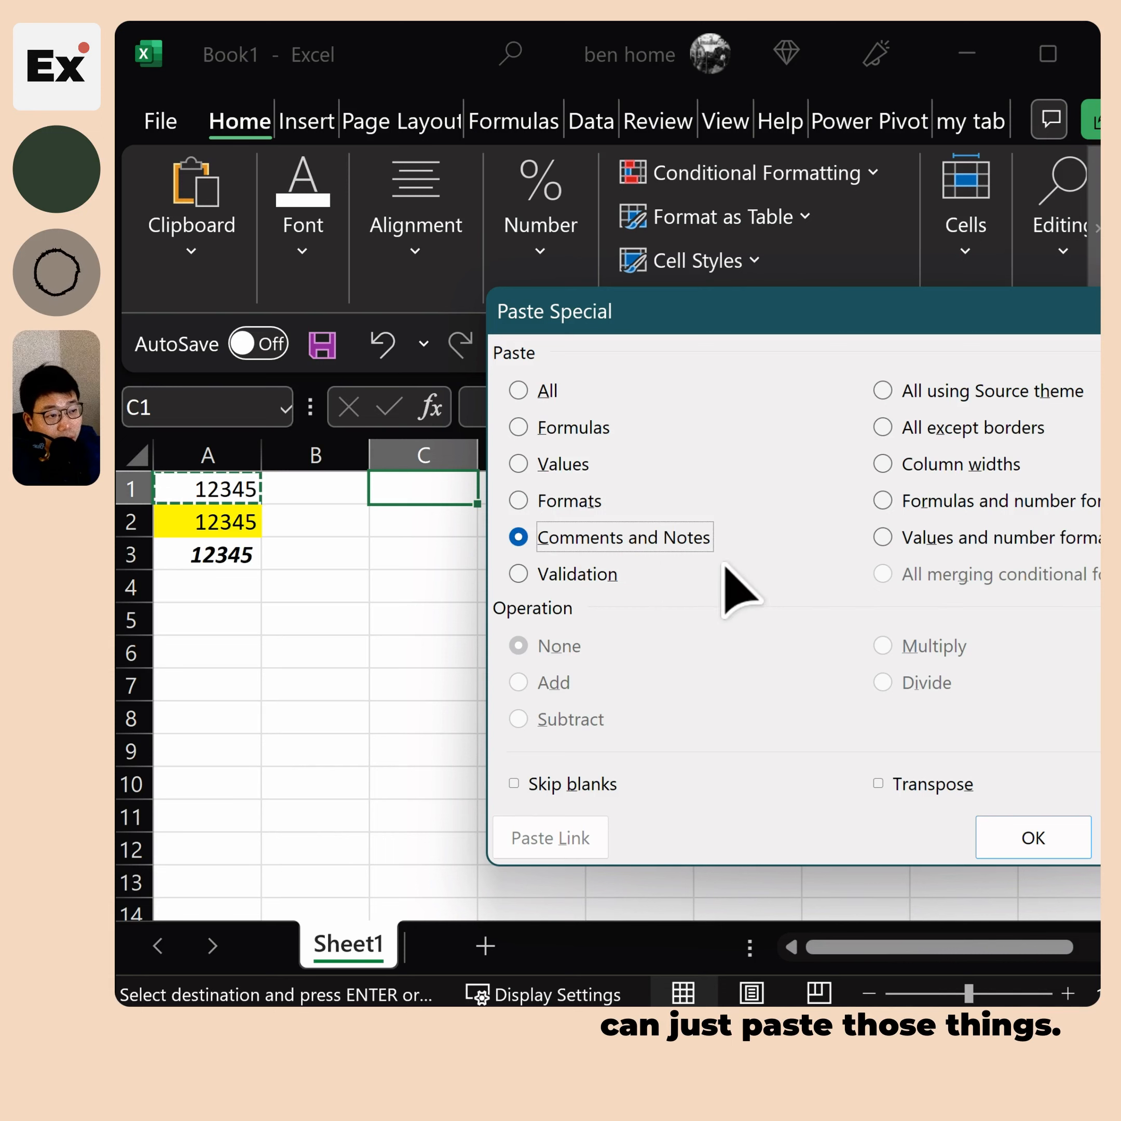
left_click(518, 574)
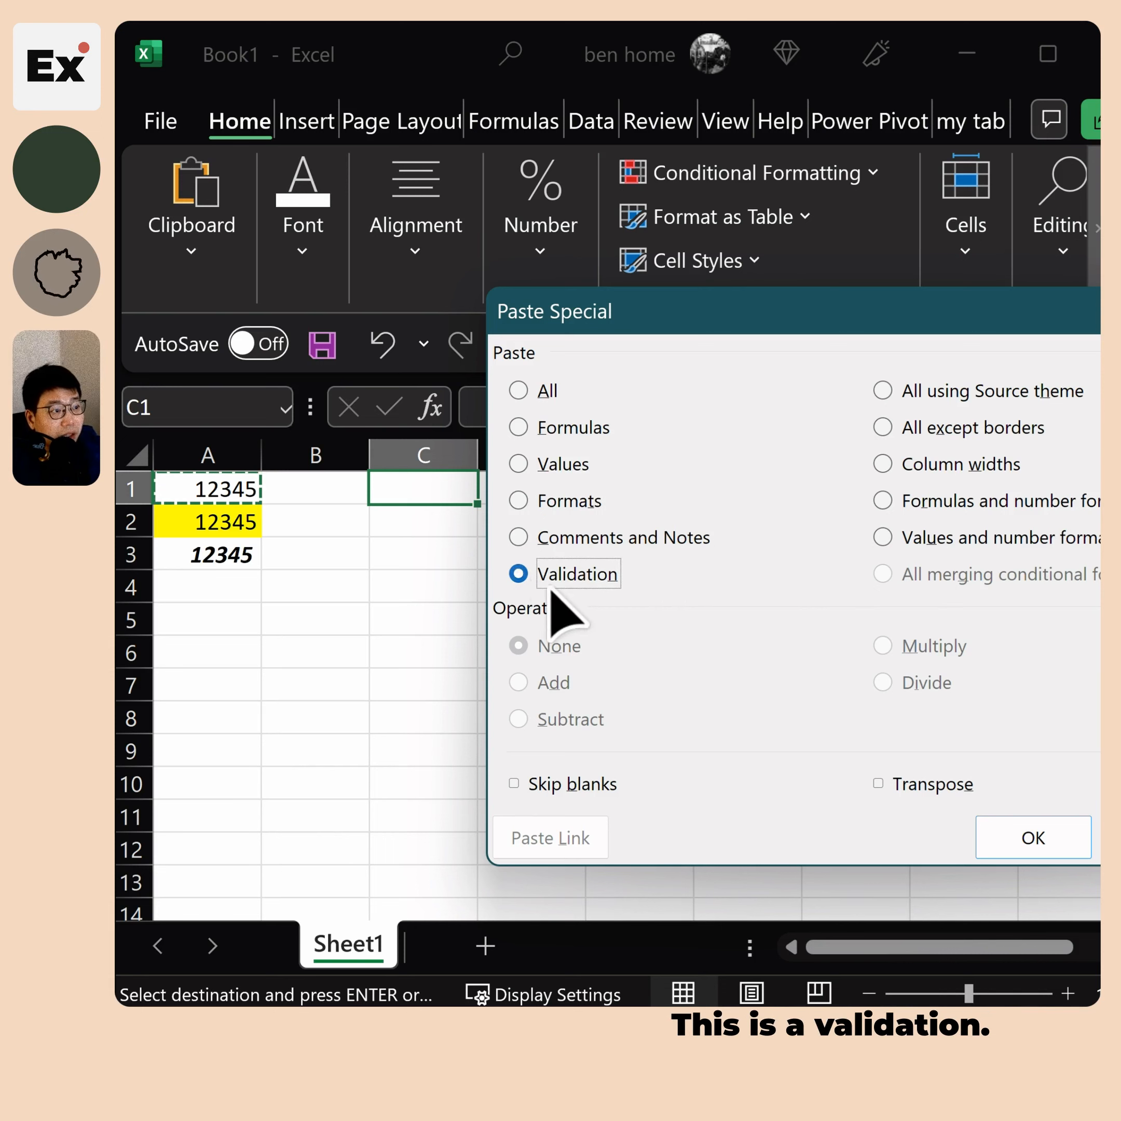
left_click(893, 465)
left_click(910, 502)
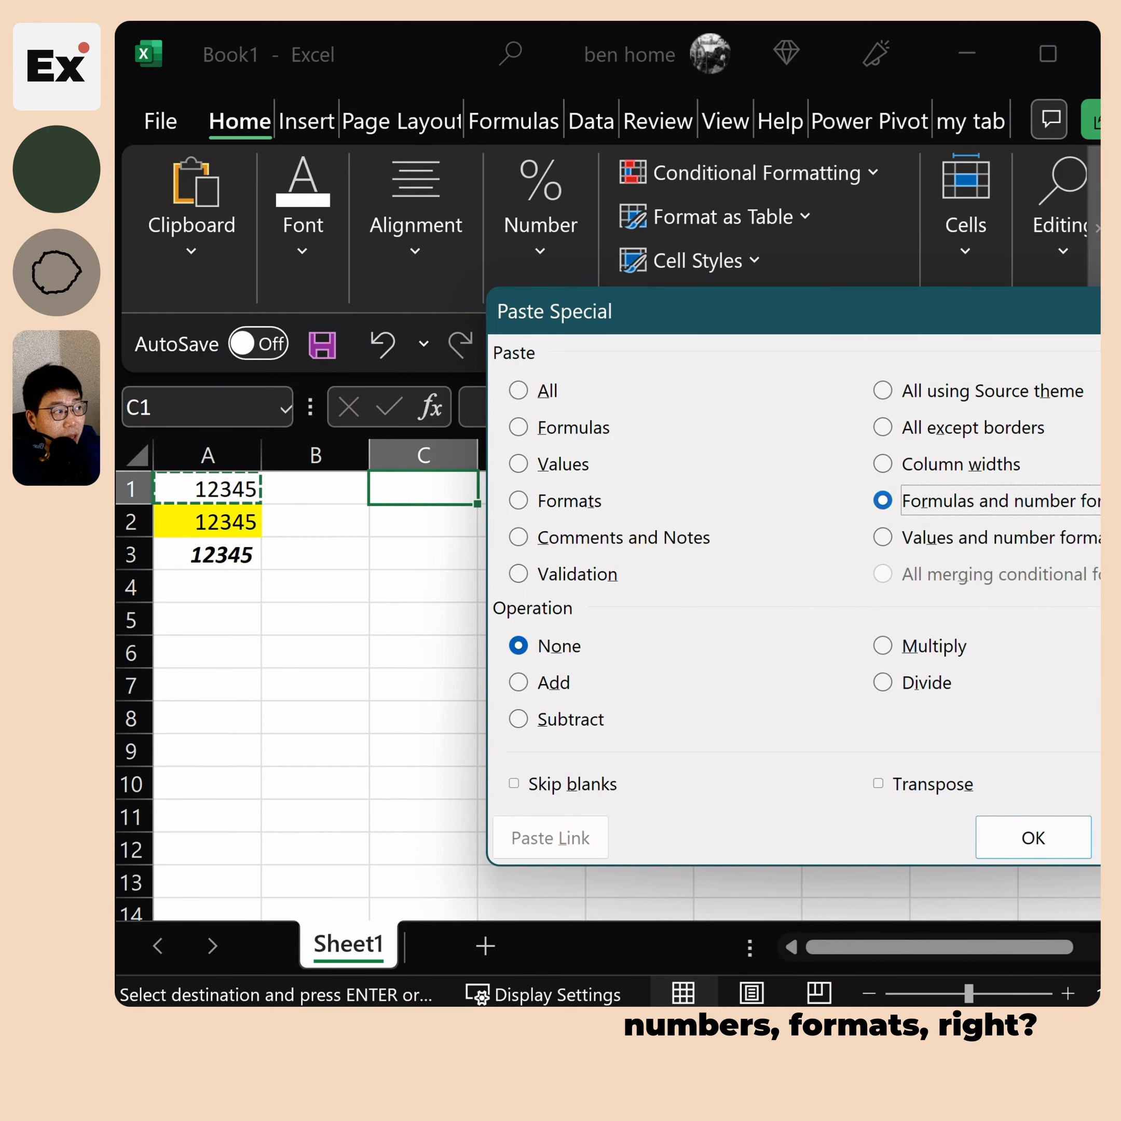
left_click(897, 538)
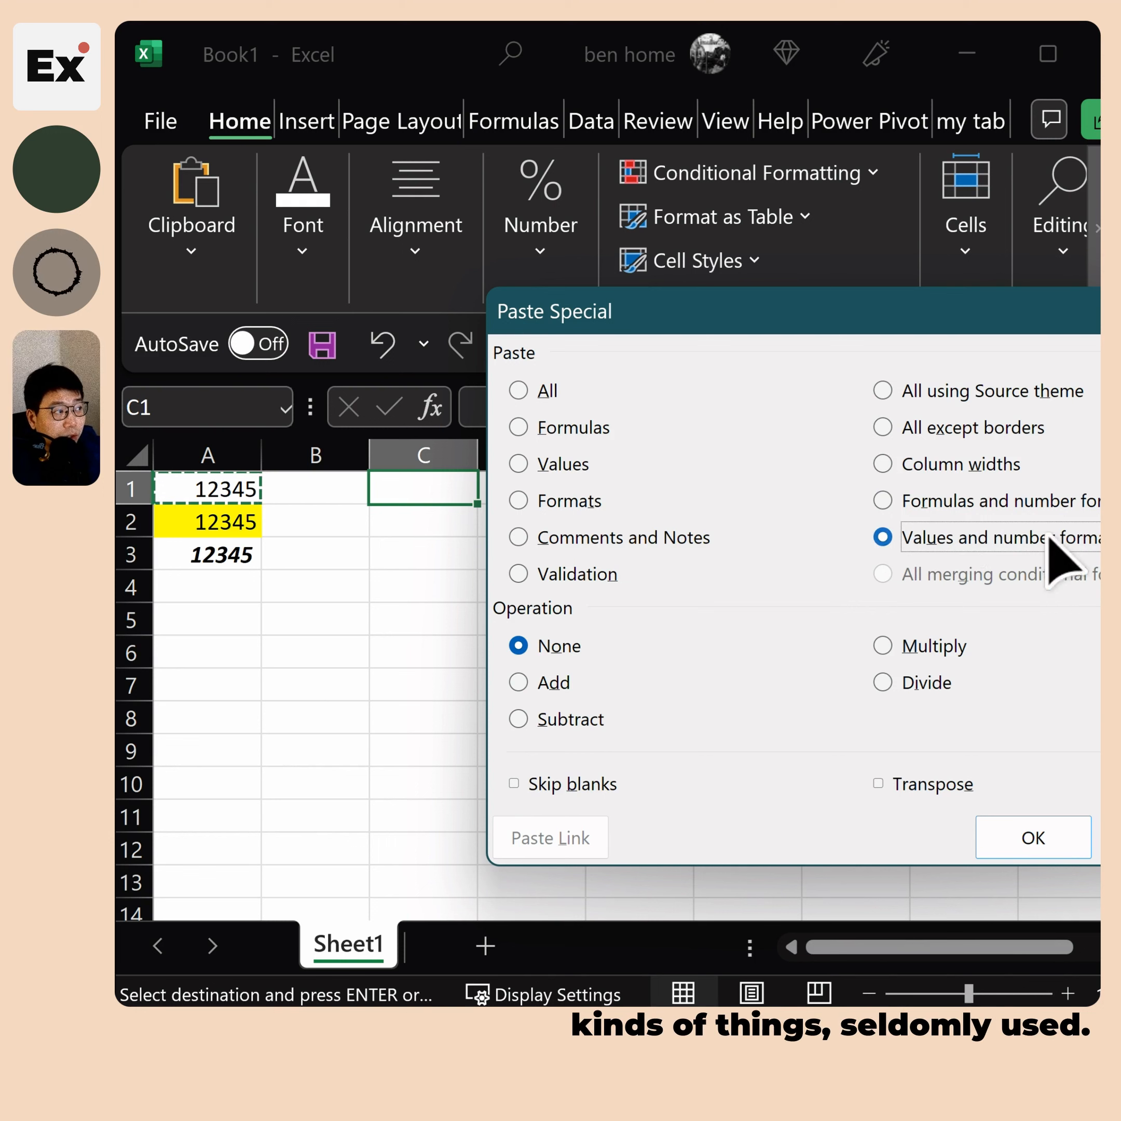
left_click(526, 464)
left_click(534, 501)
left_click(533, 464)
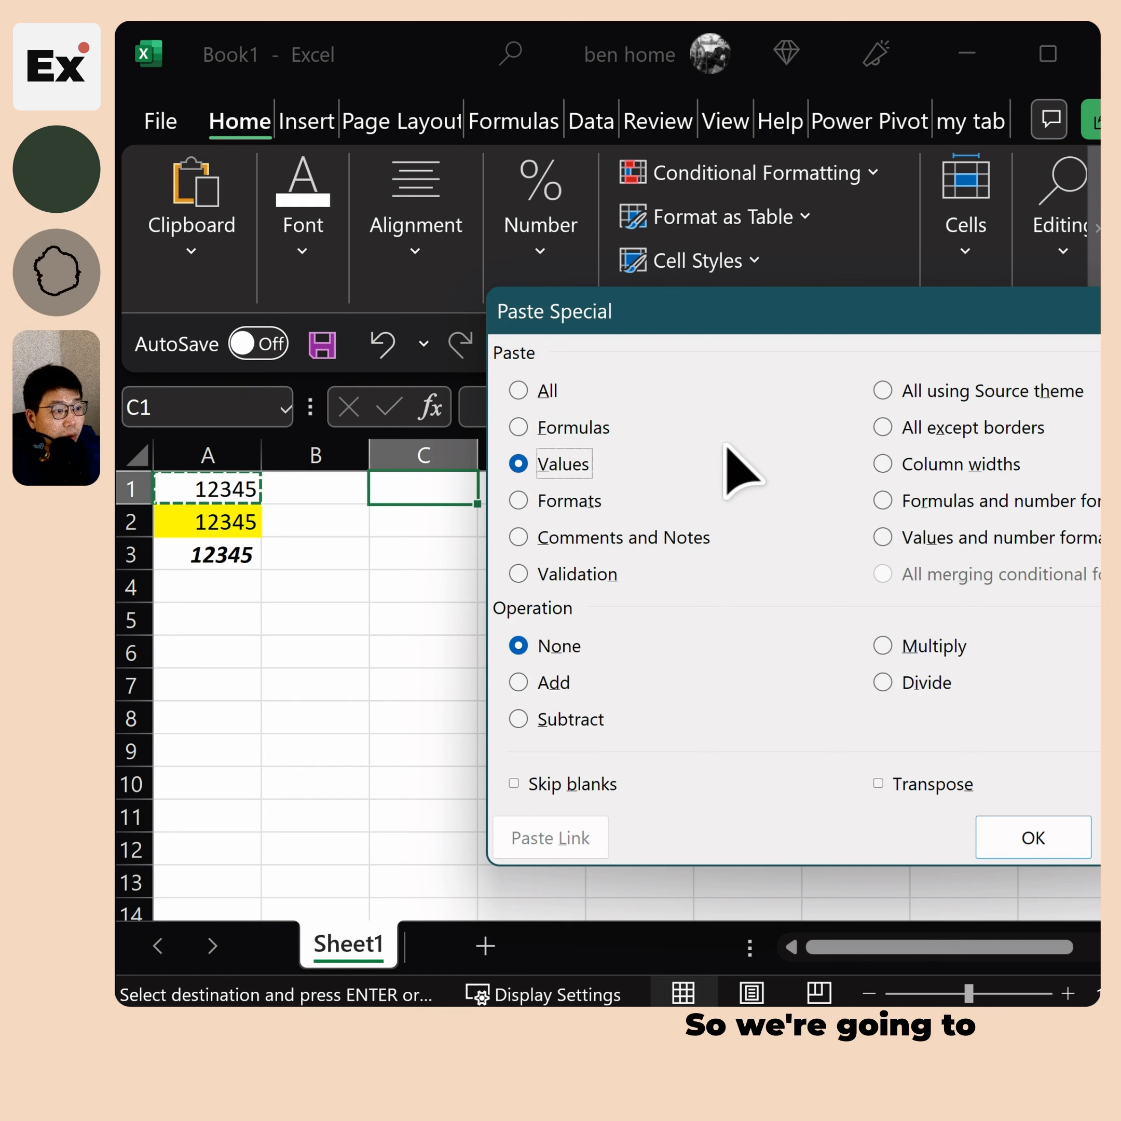
key("Escape")
Copy the yellow cell A2 and paste only its formats into cell C2 using Paste Special
left_click(196, 515)
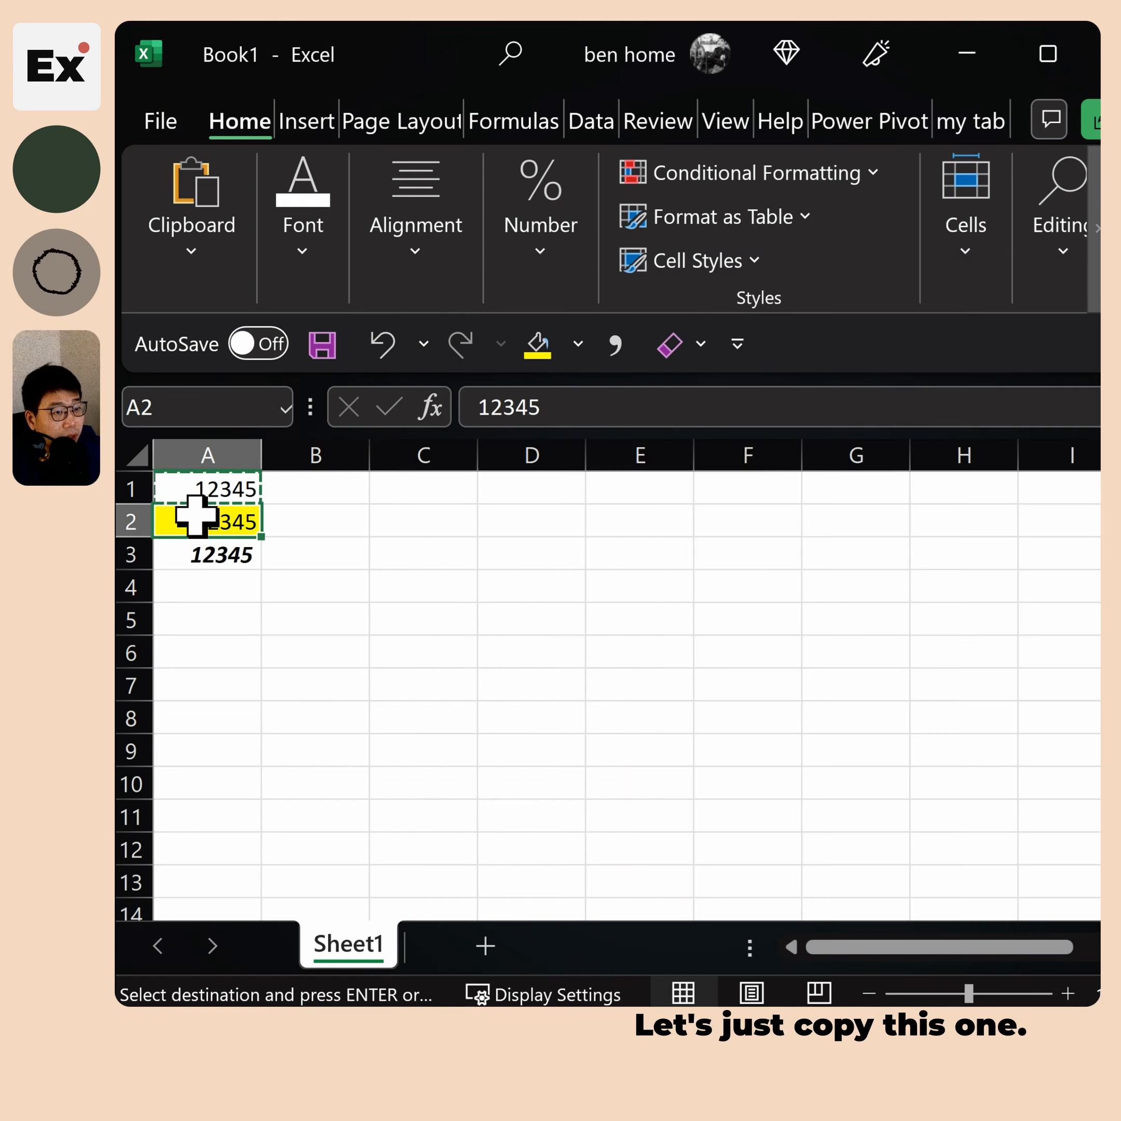
key("ctrl+c")
left_click(432, 515)
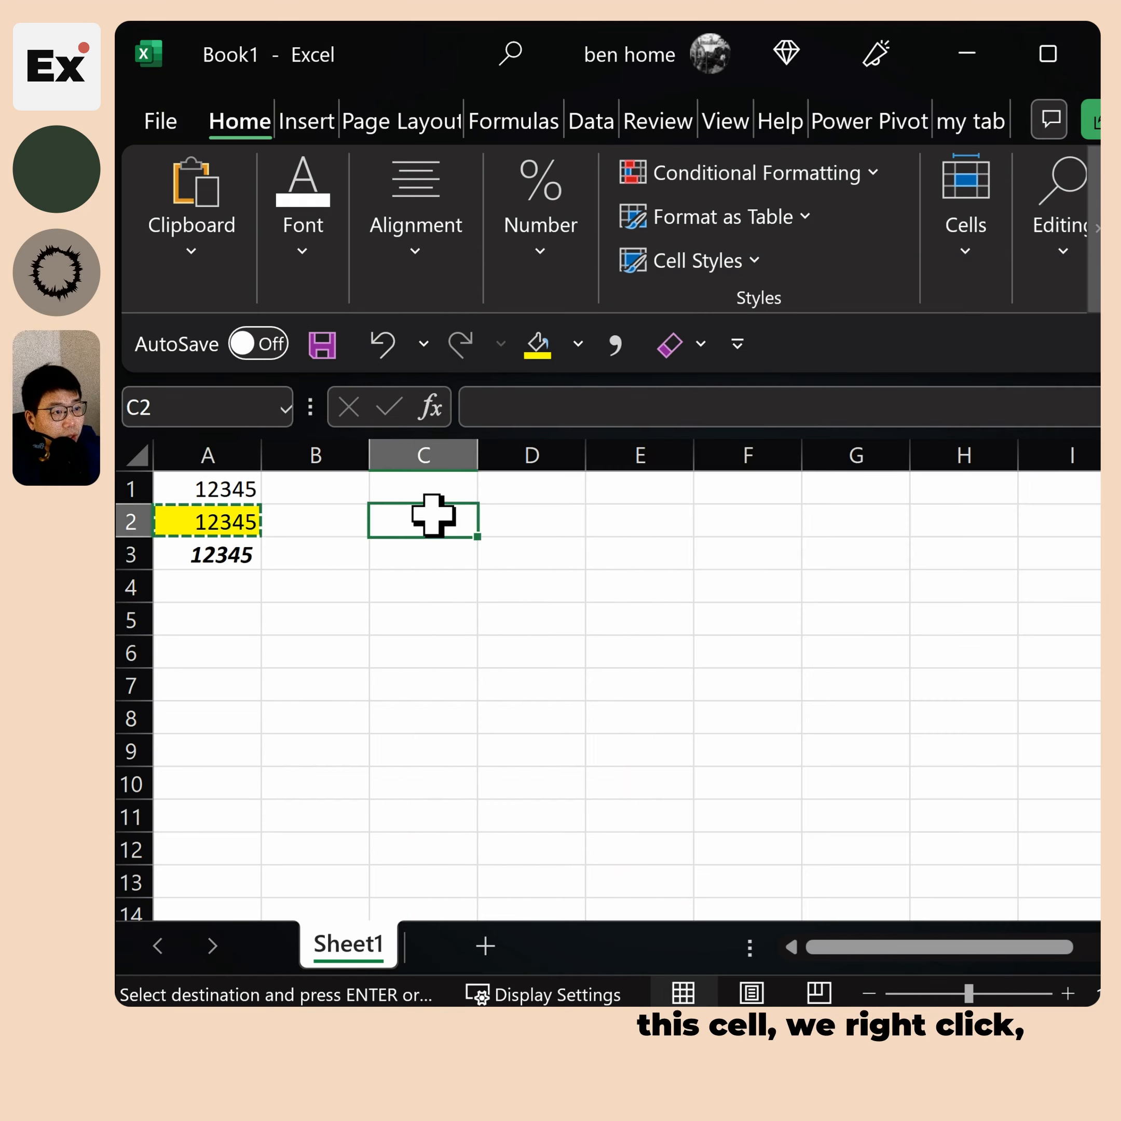
right_click(433, 517)
left_click(562, 518)
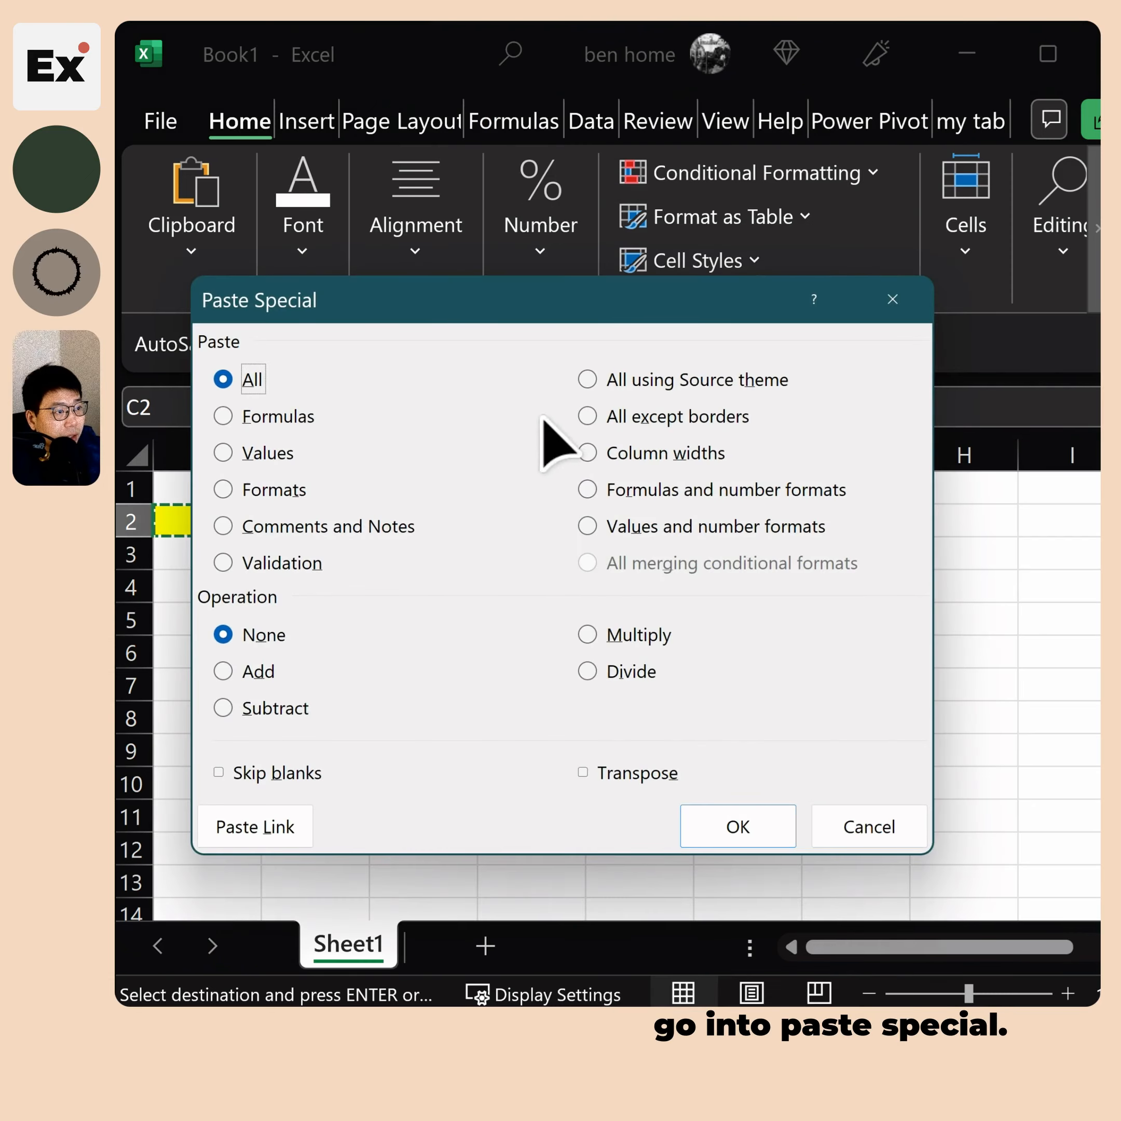
left_click_drag(516, 312, 797, 318)
left_click(504, 502)
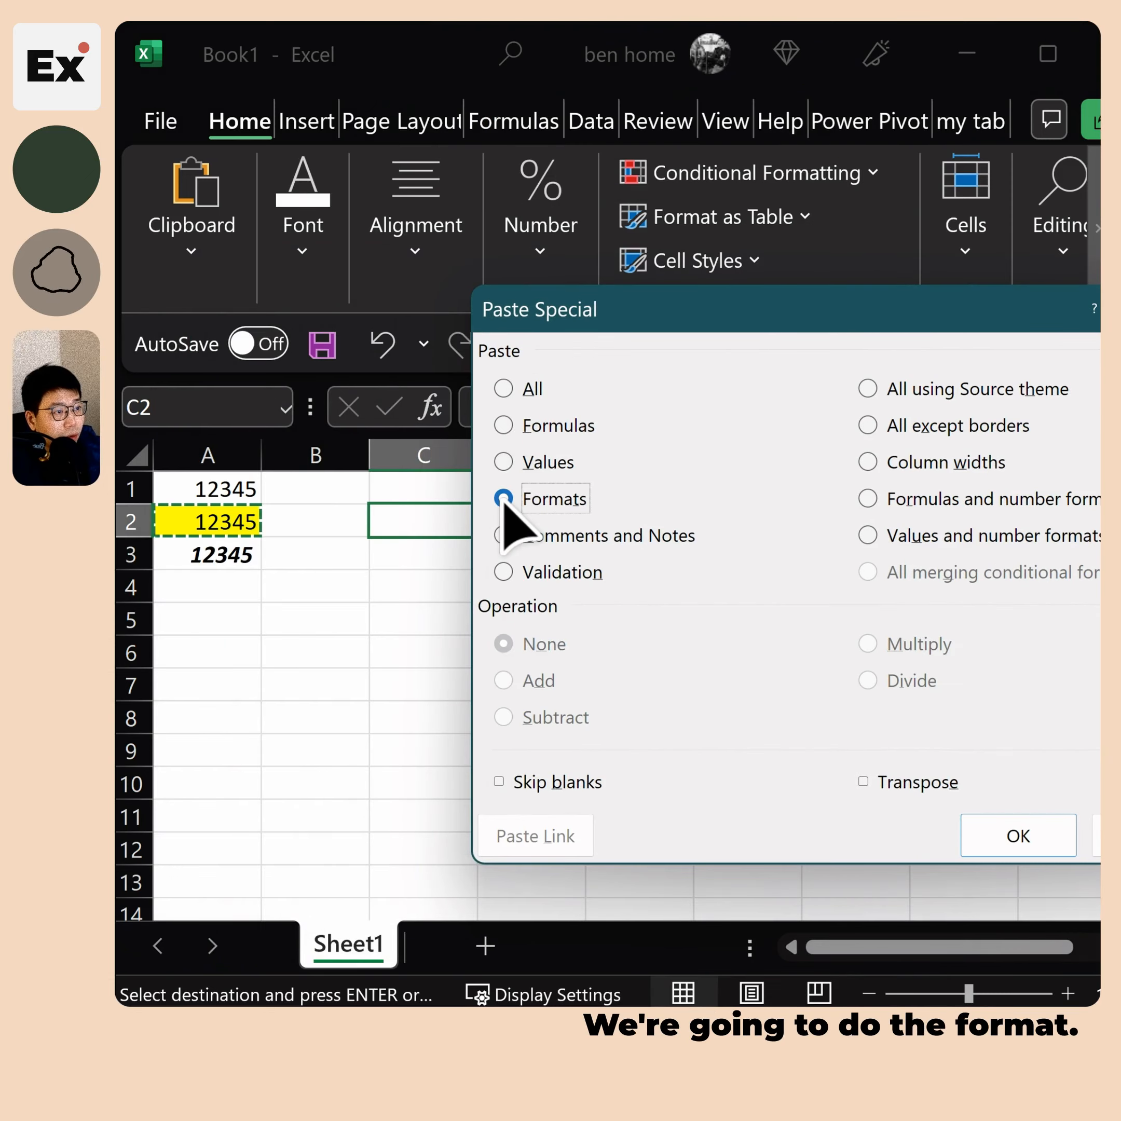
left_click(1052, 850)
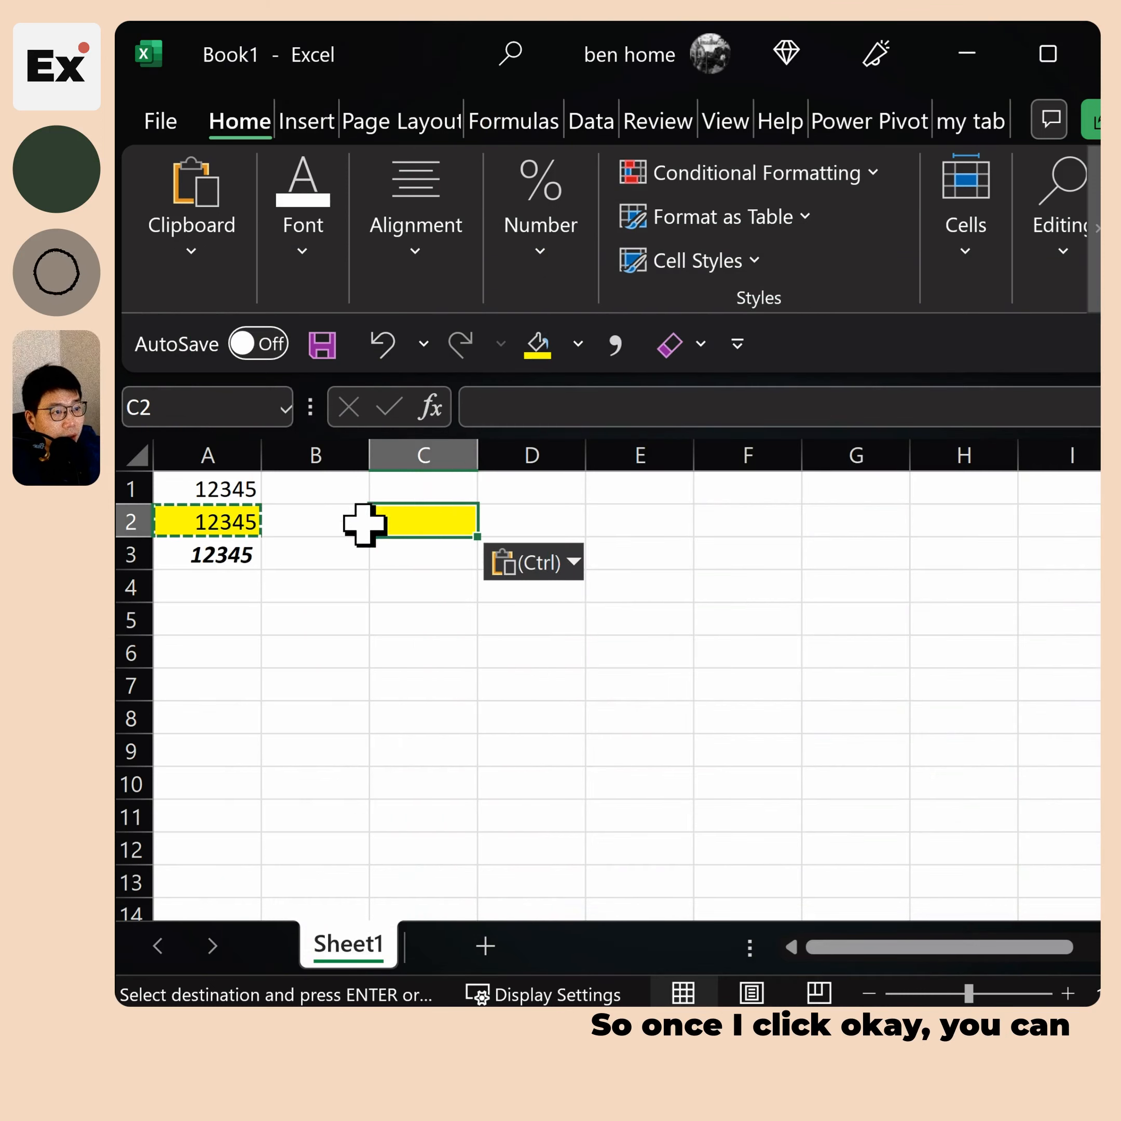
left_click(348, 520)
left_click(203, 527)
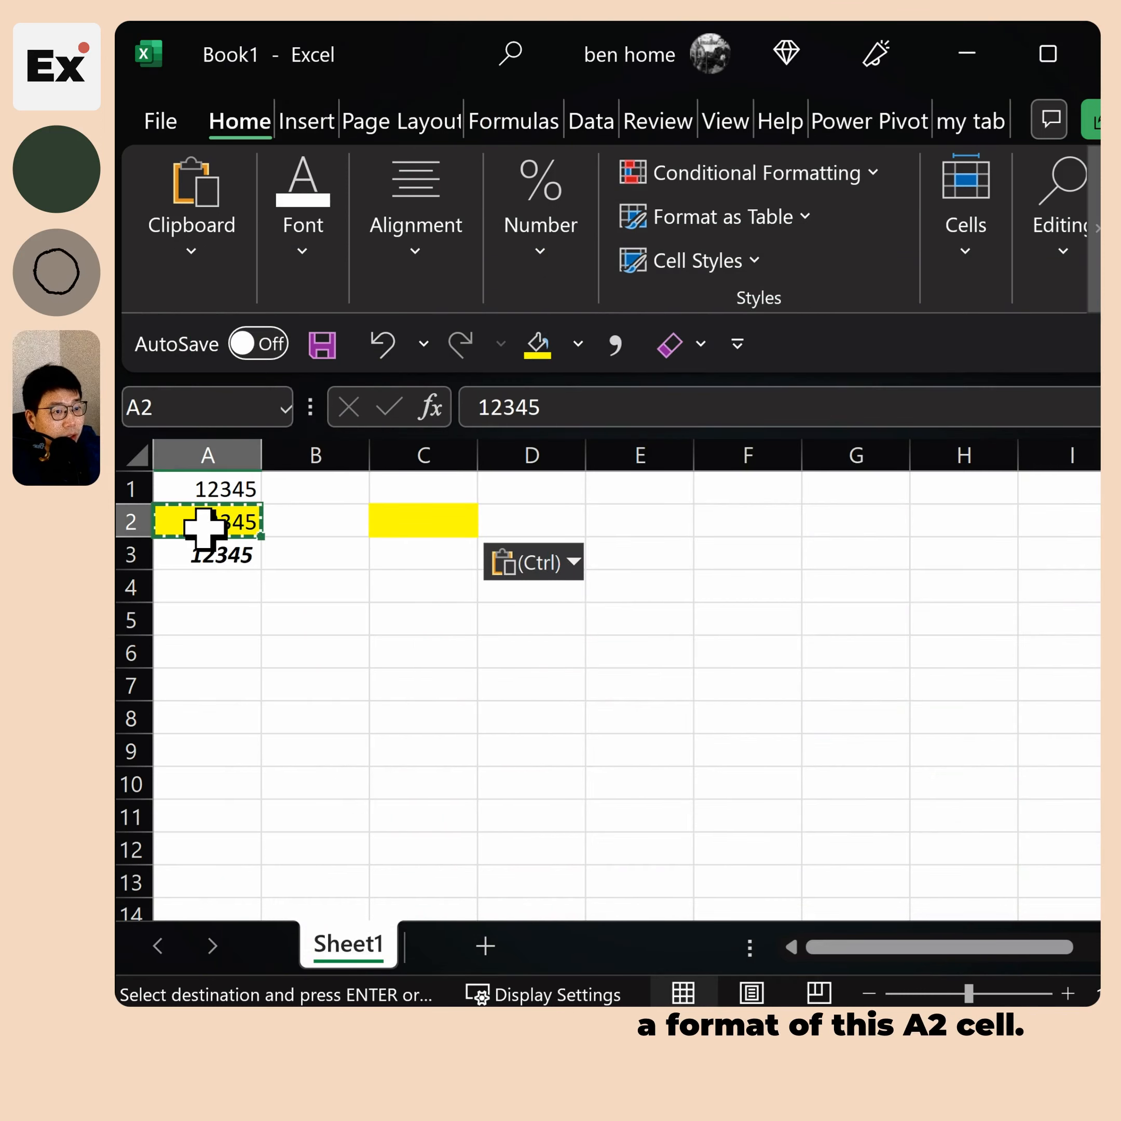
left_click(417, 520)
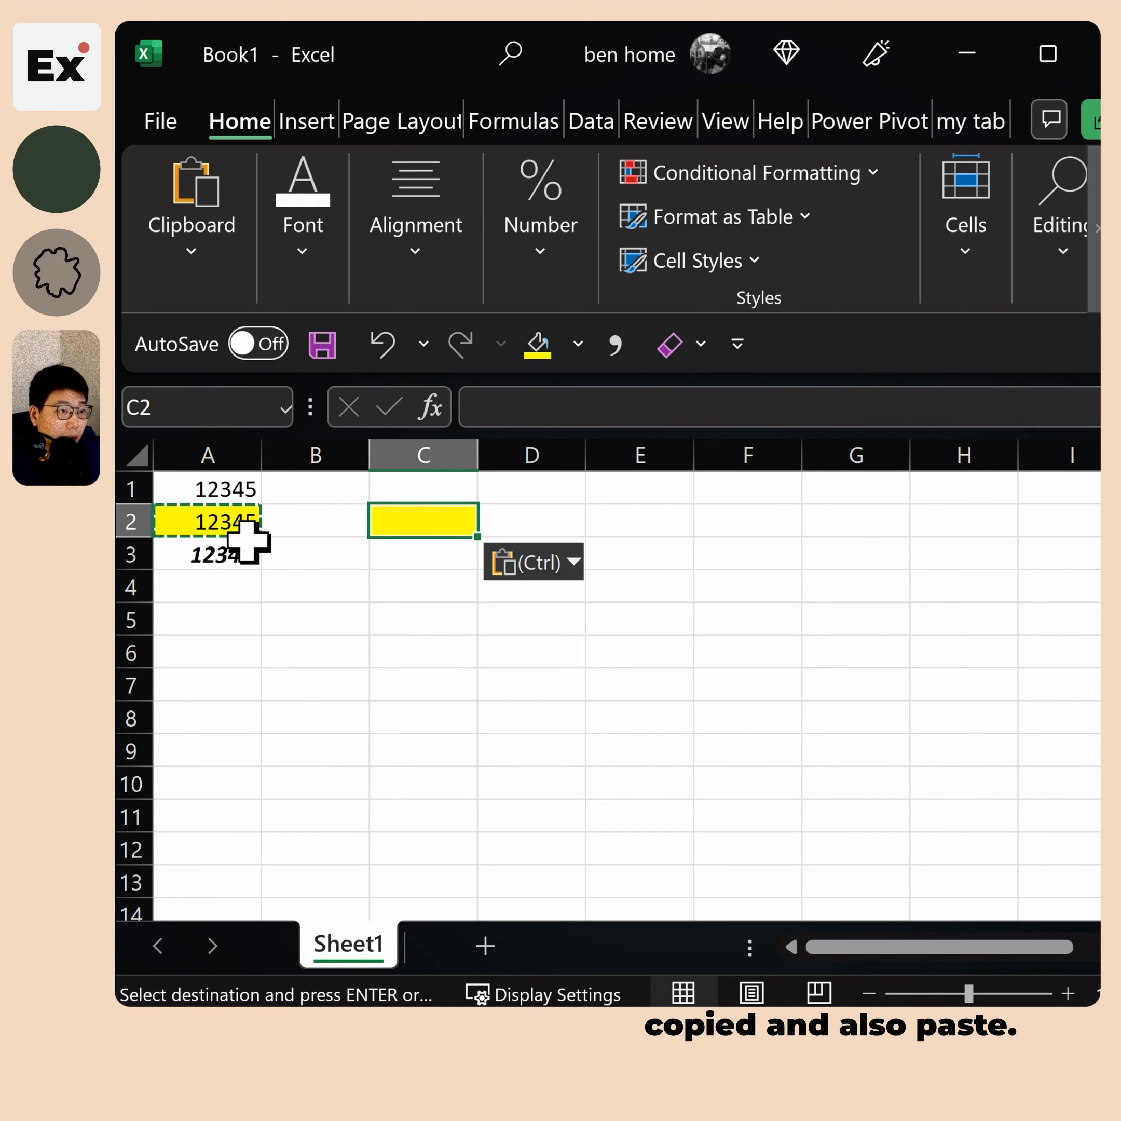
Copy the bold italic cell A3 and paste only its formats into cell C3 using Paste Special
left_click(220, 554)
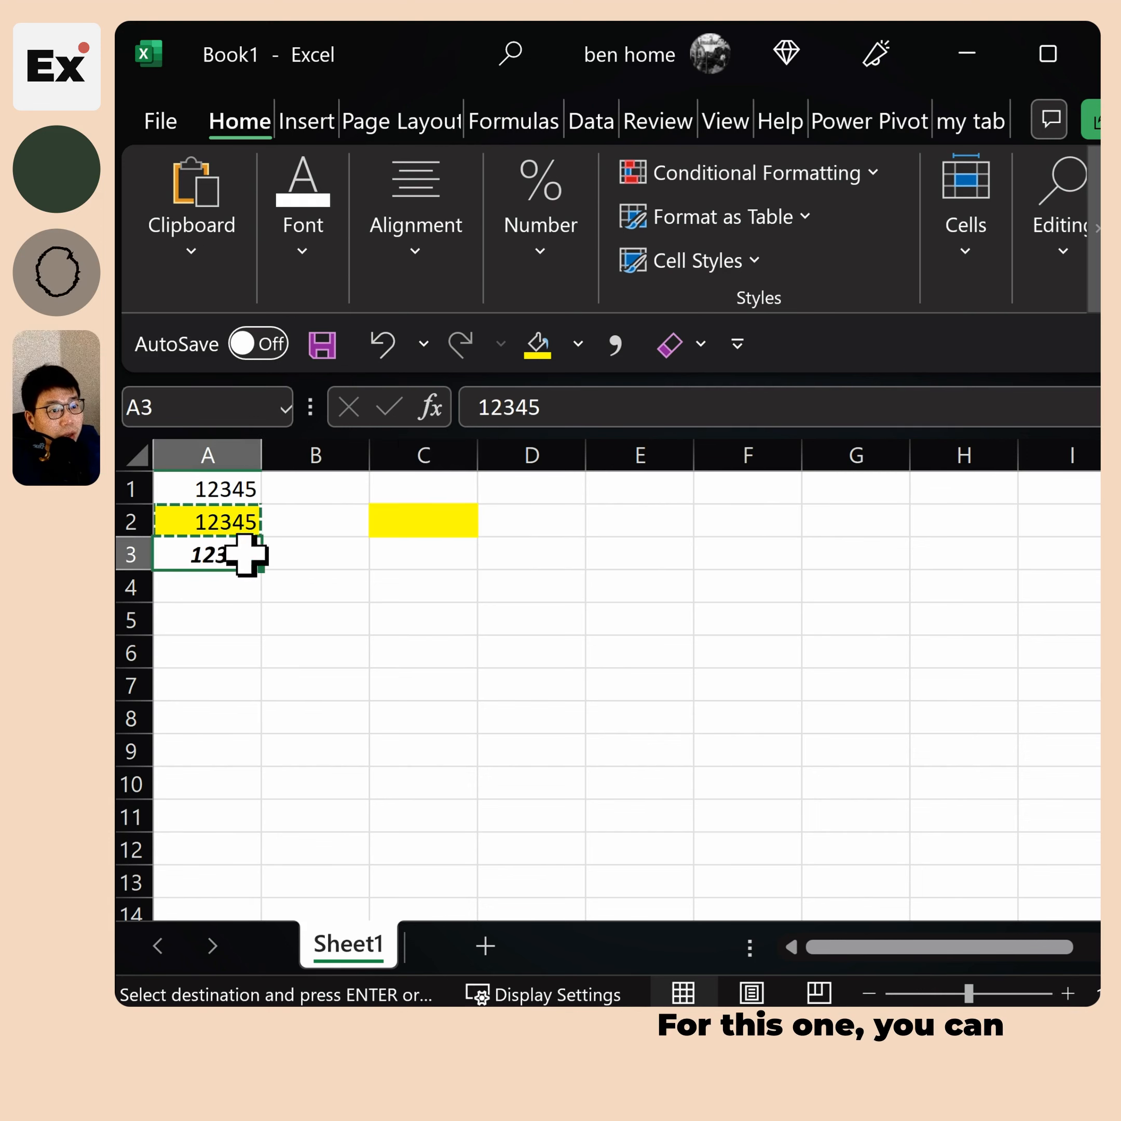
right_click(203, 554)
left_click(276, 363)
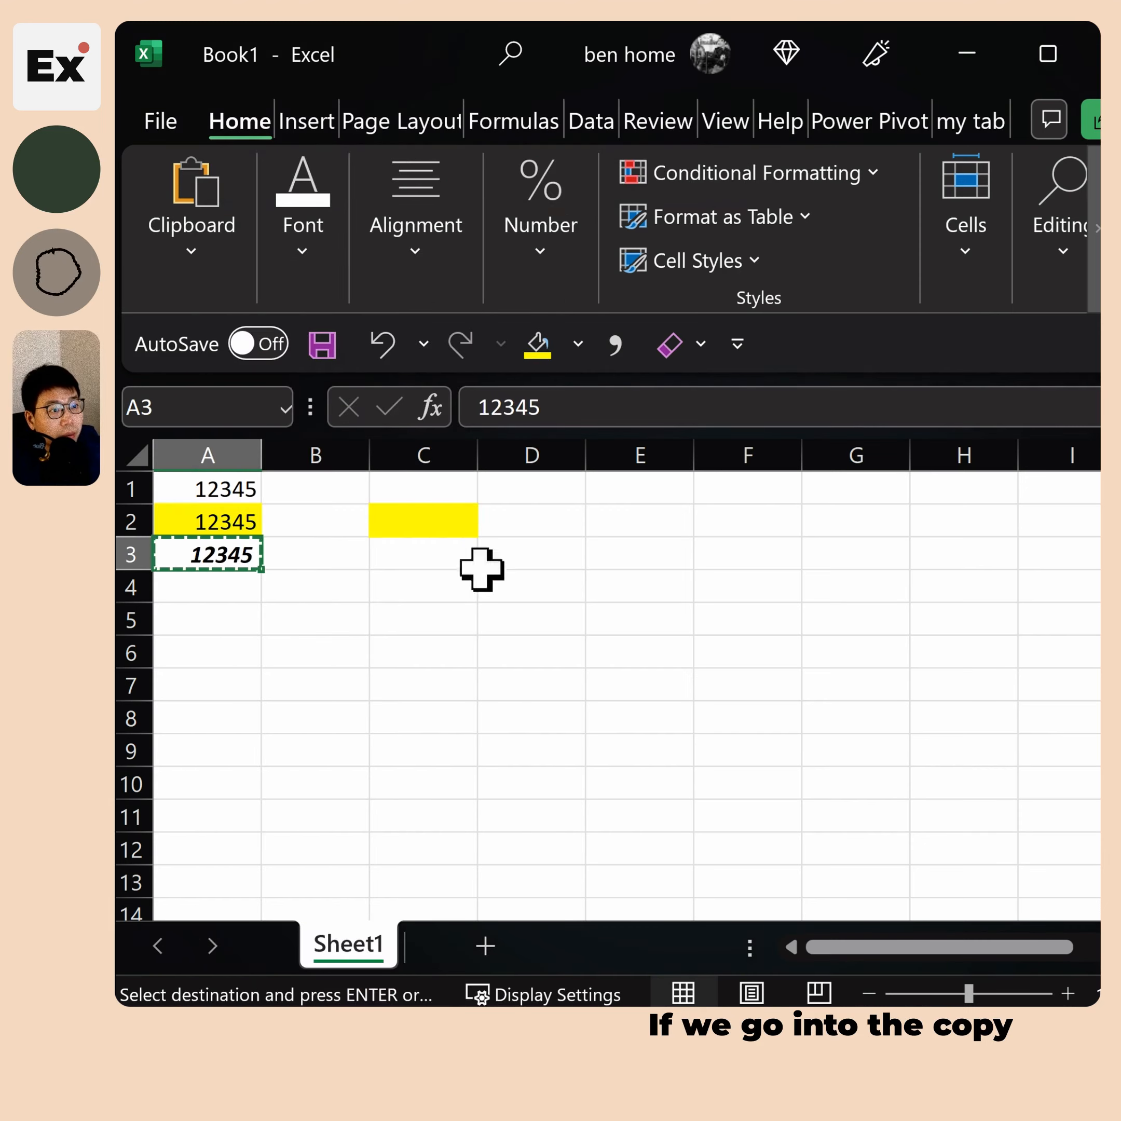
left_click(415, 551)
right_click(417, 551)
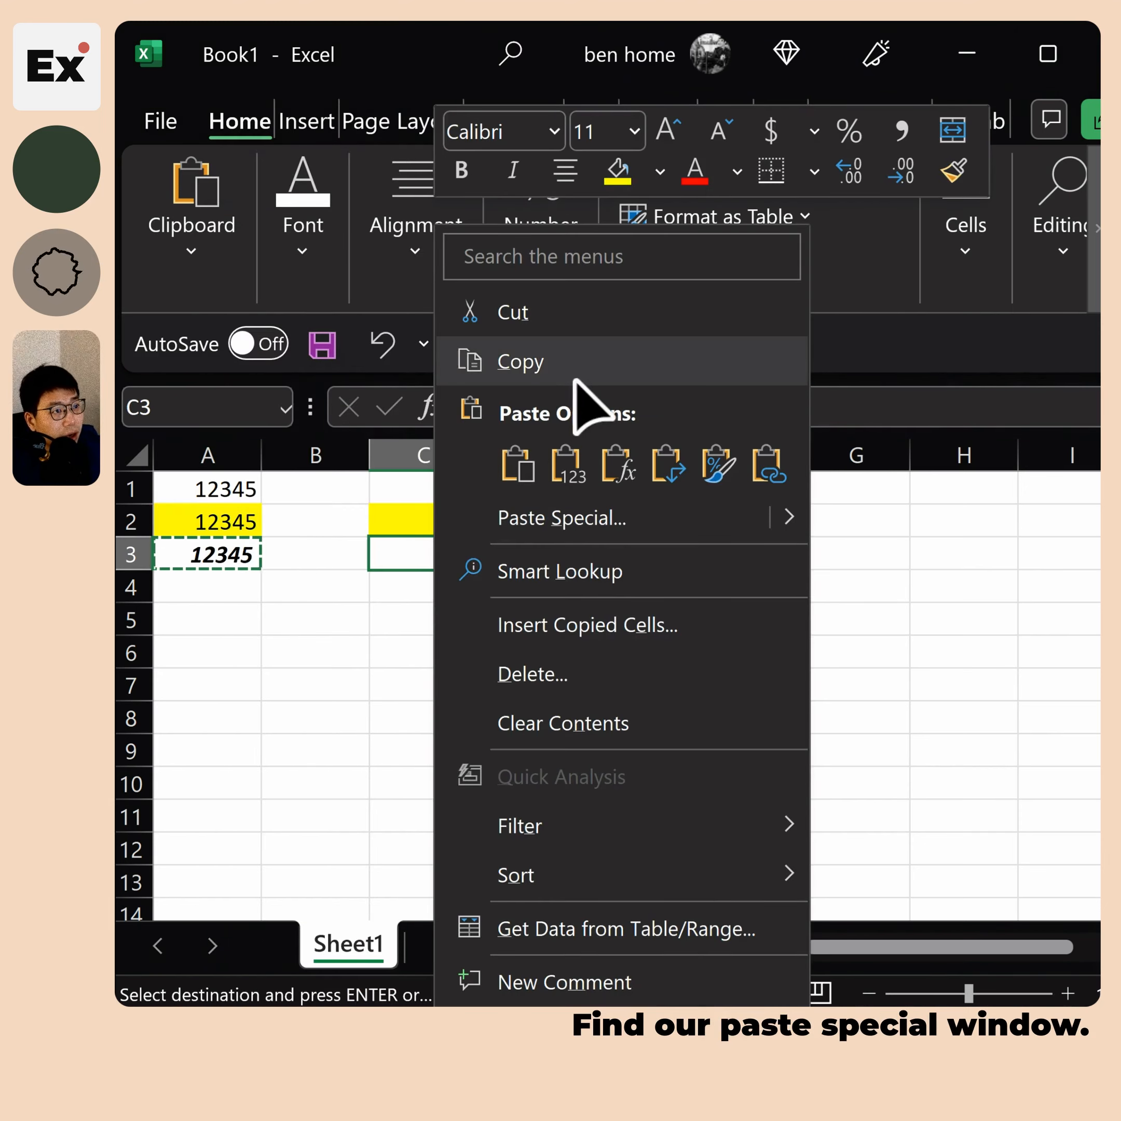
left_click(569, 518)
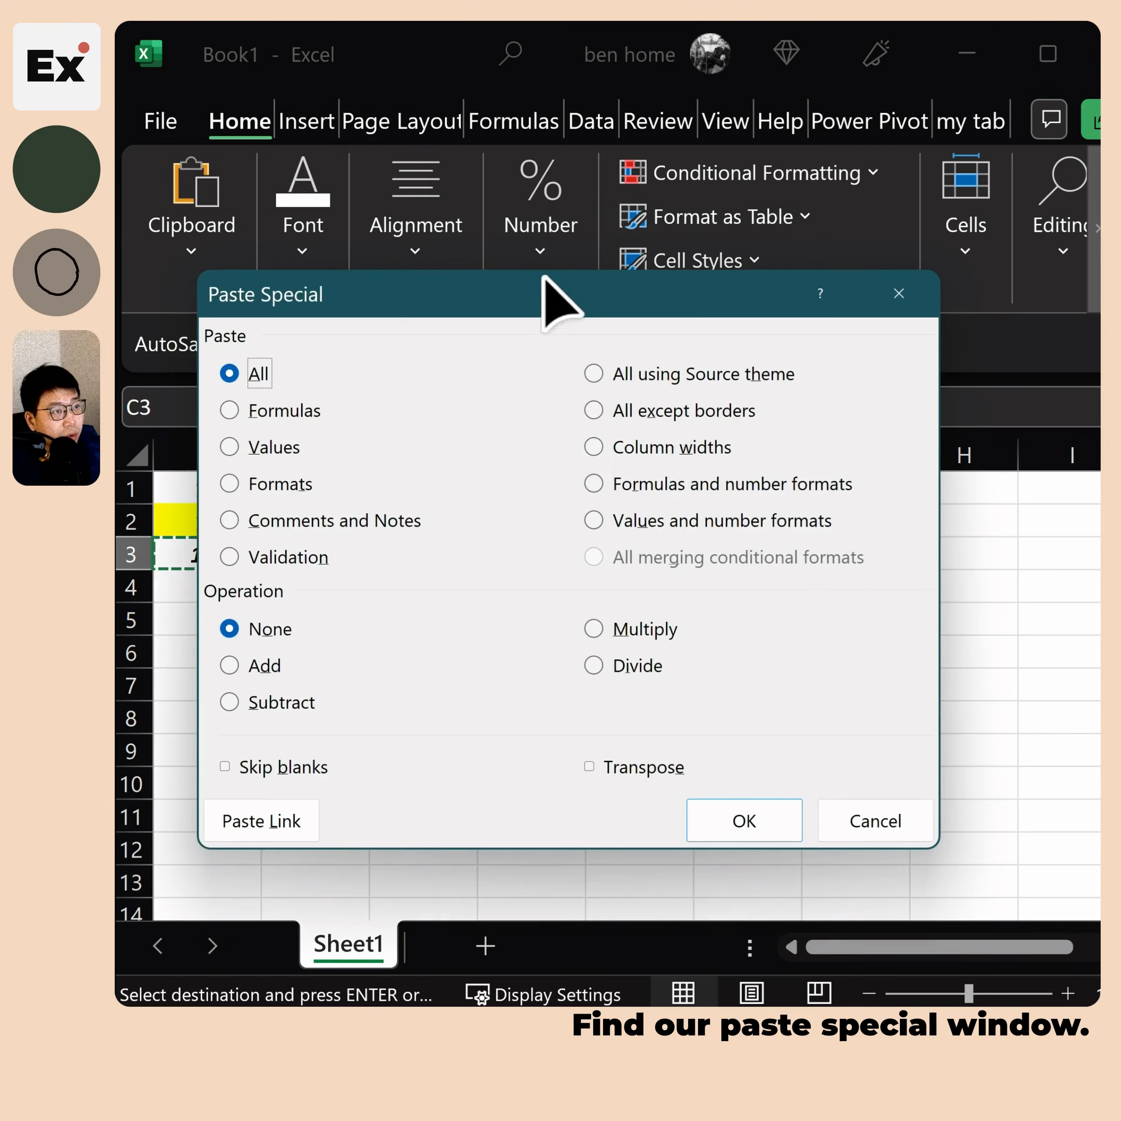
left_click_drag(545, 289, 841, 333)
left_click(539, 527)
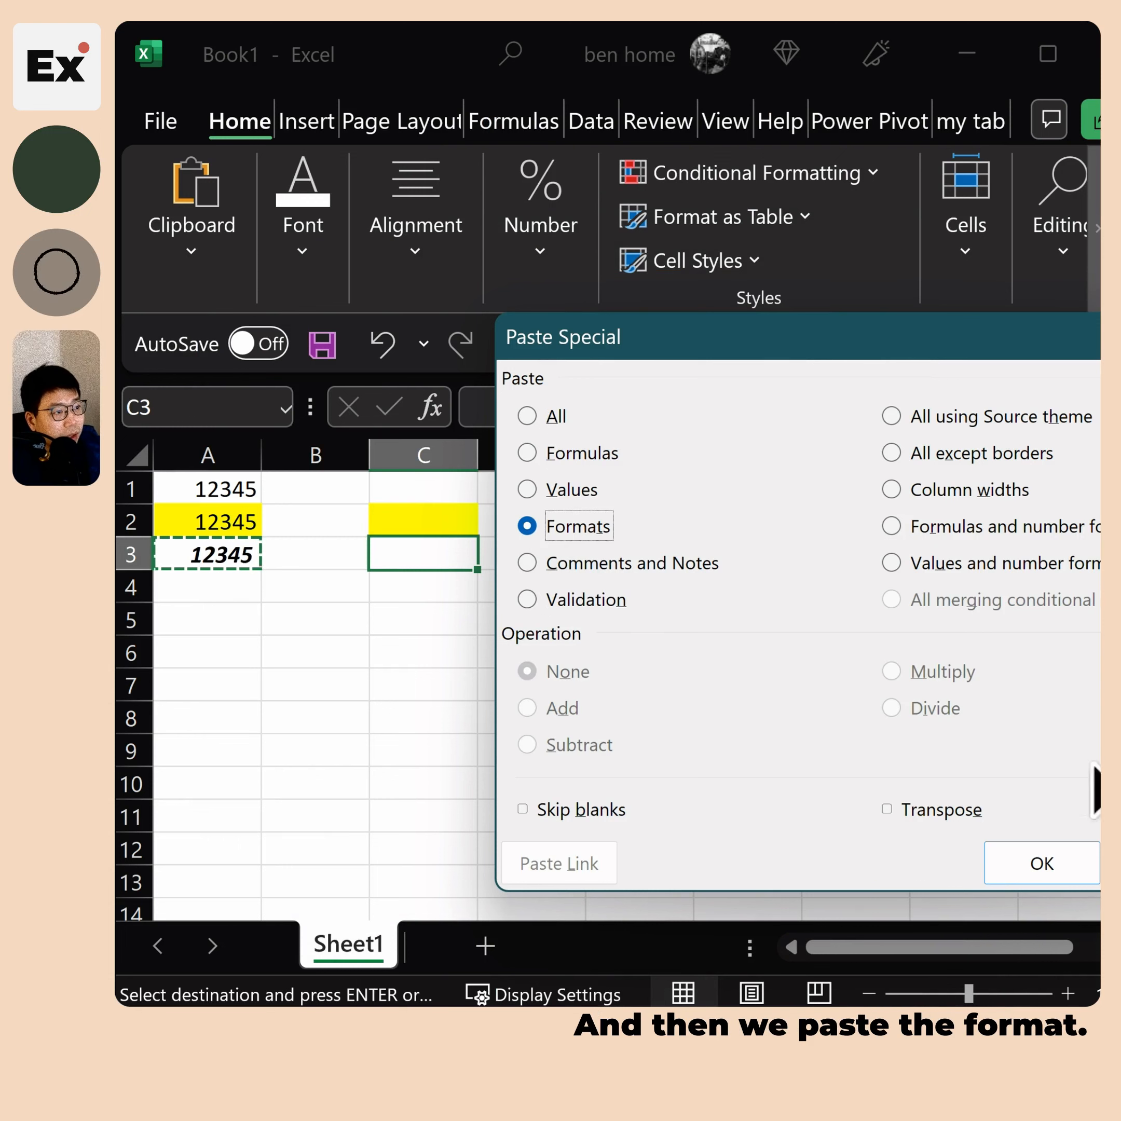
left_click(1065, 863)
Check the font style settings applied to the source cell A3
left_click(214, 555)
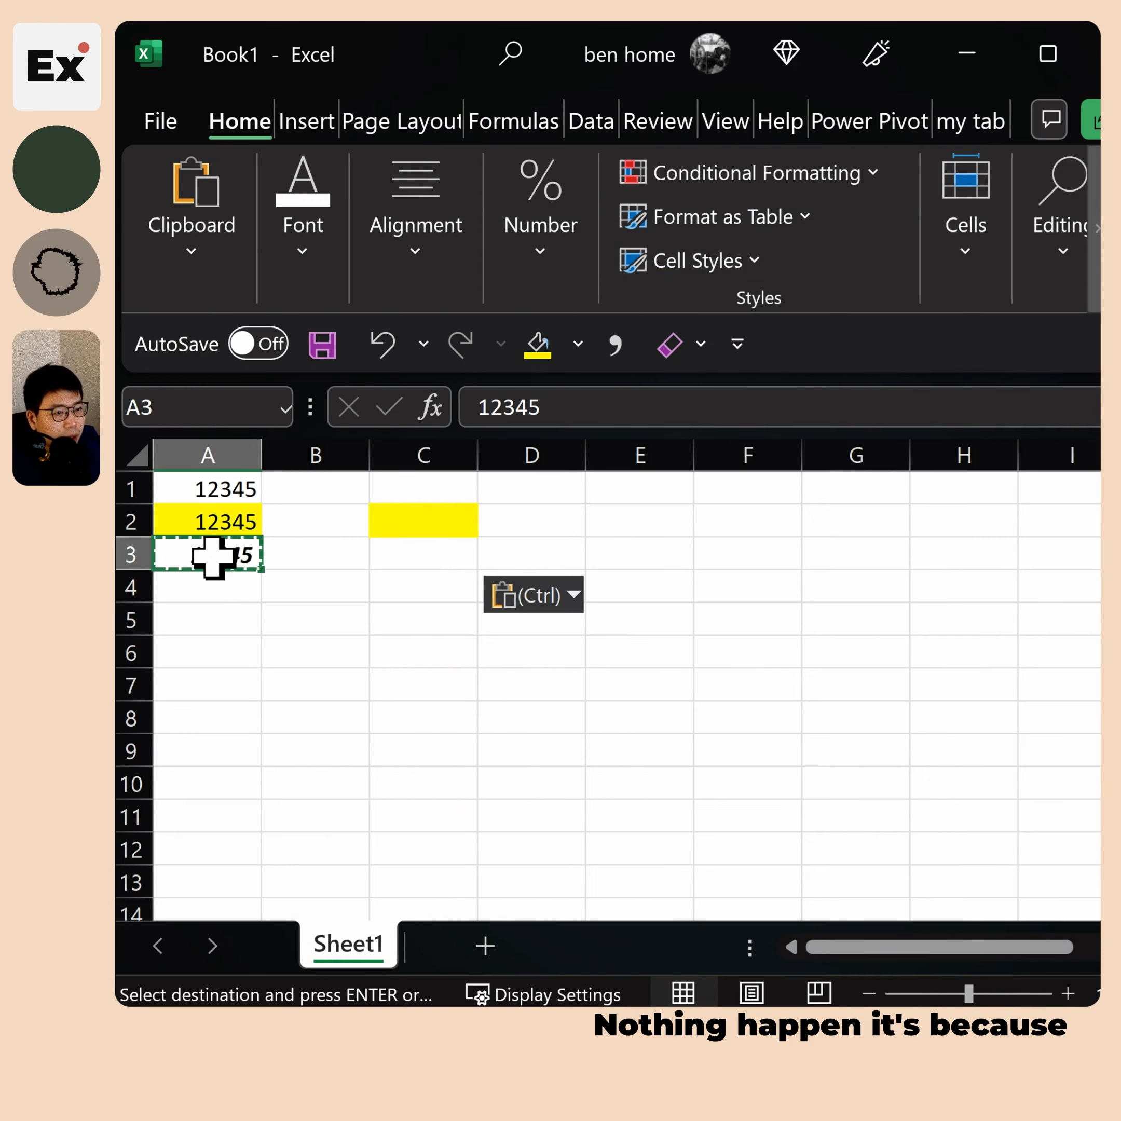
left_click(308, 553)
left_click(236, 557)
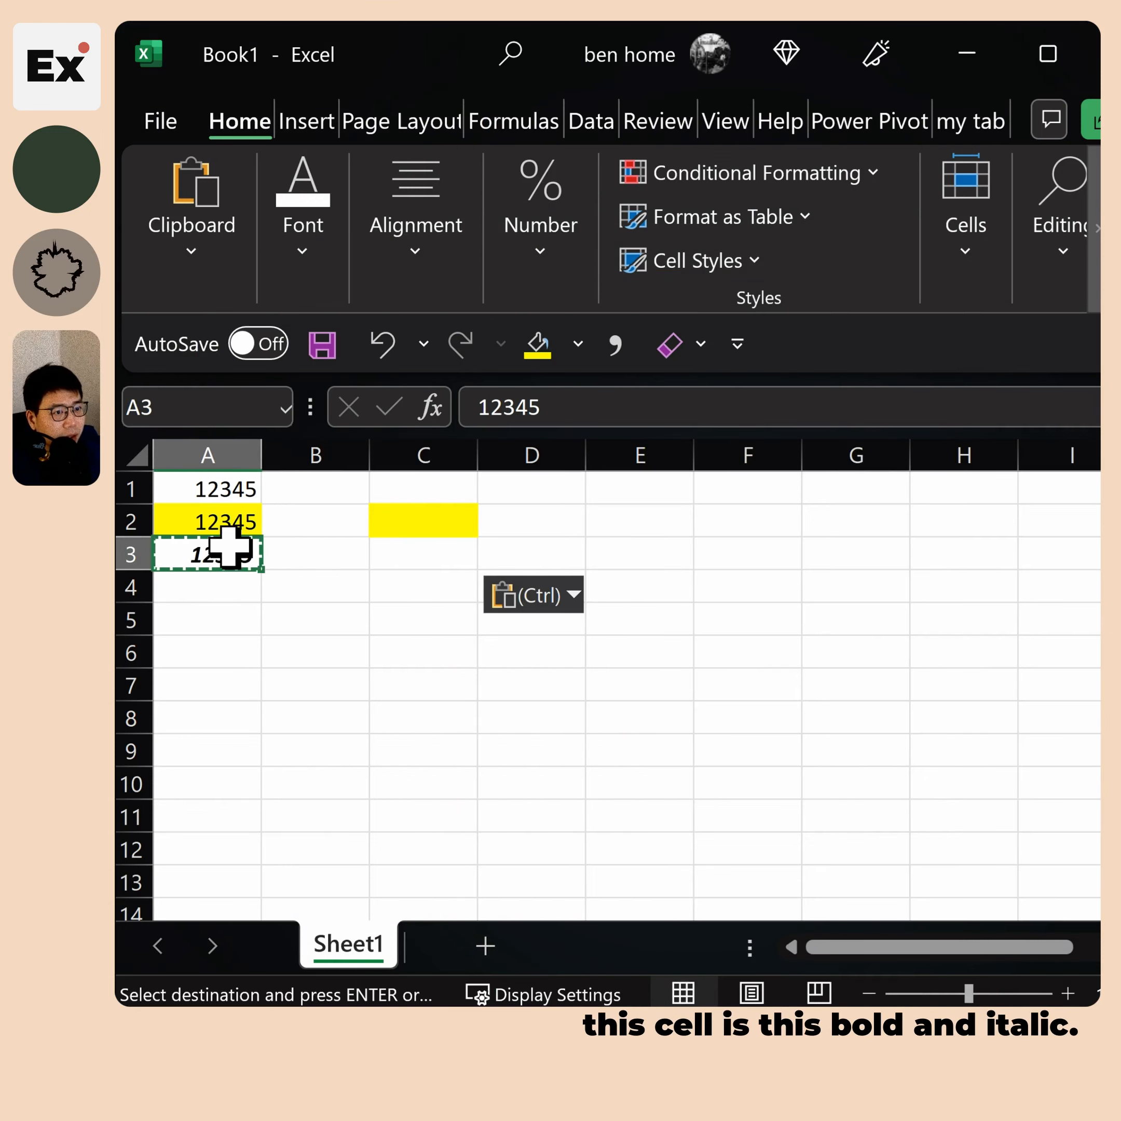
left_click(297, 253)
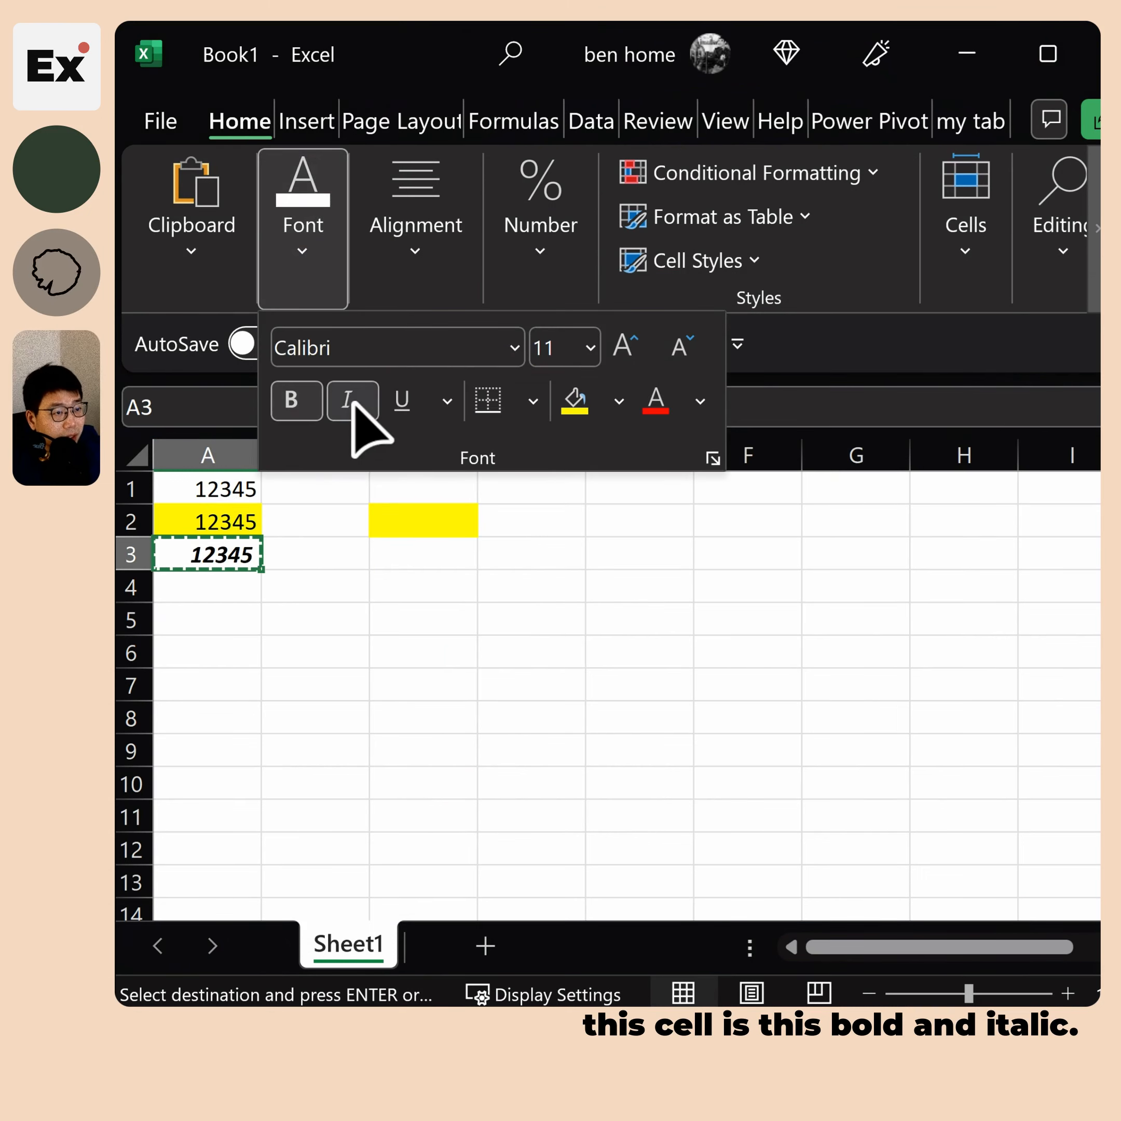
Enter 456456 in cell C3 and compare it with source cell A3 to test the pasted bold italic format
left_click(416, 541)
left_click(420, 545)
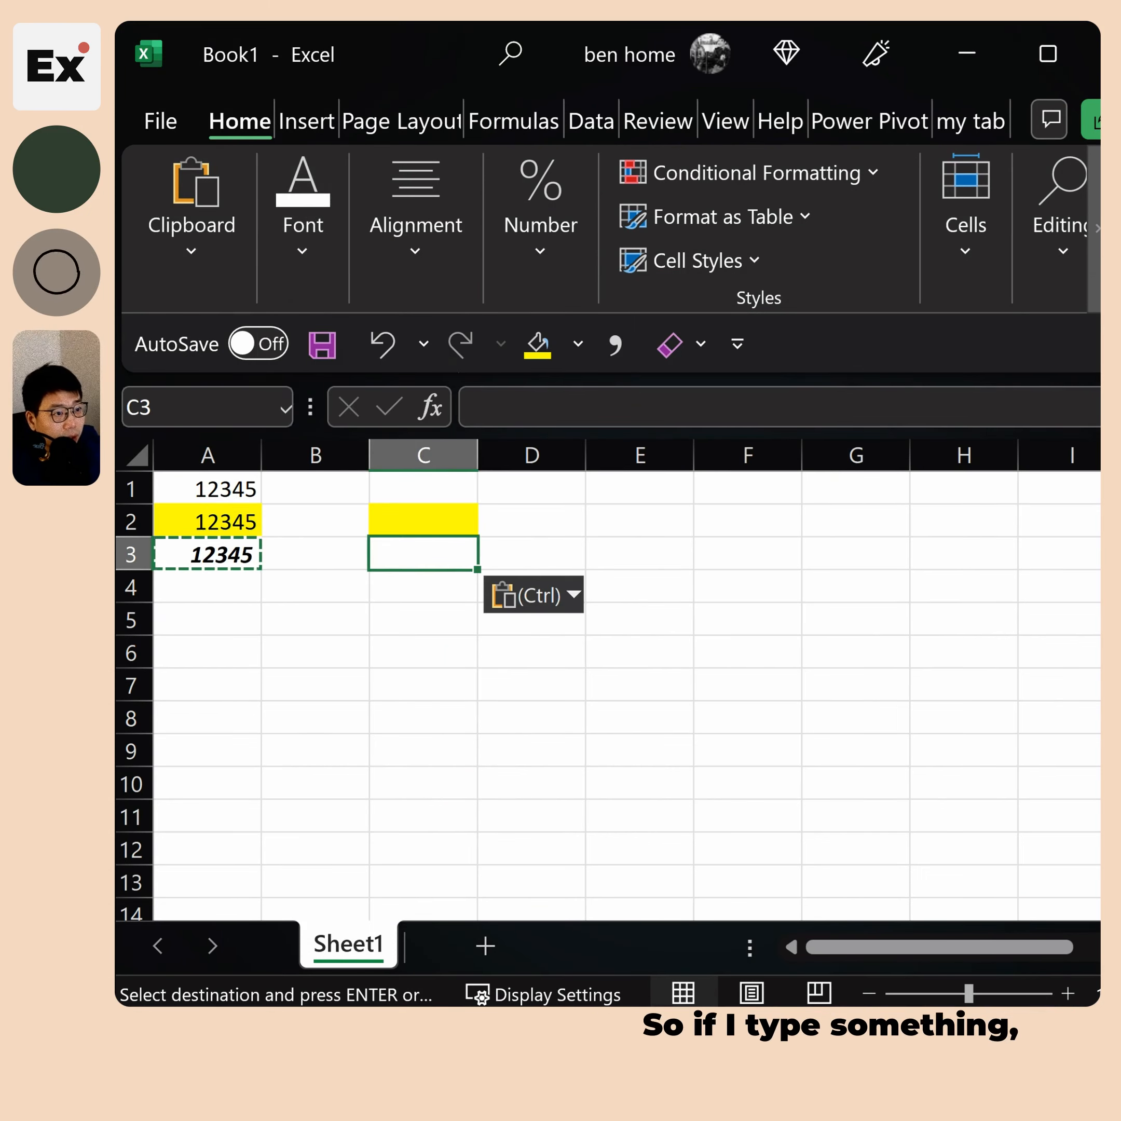
type("456456")
left_click(549, 523)
left_click(423, 553)
left_click(201, 563)
left_click(441, 539)
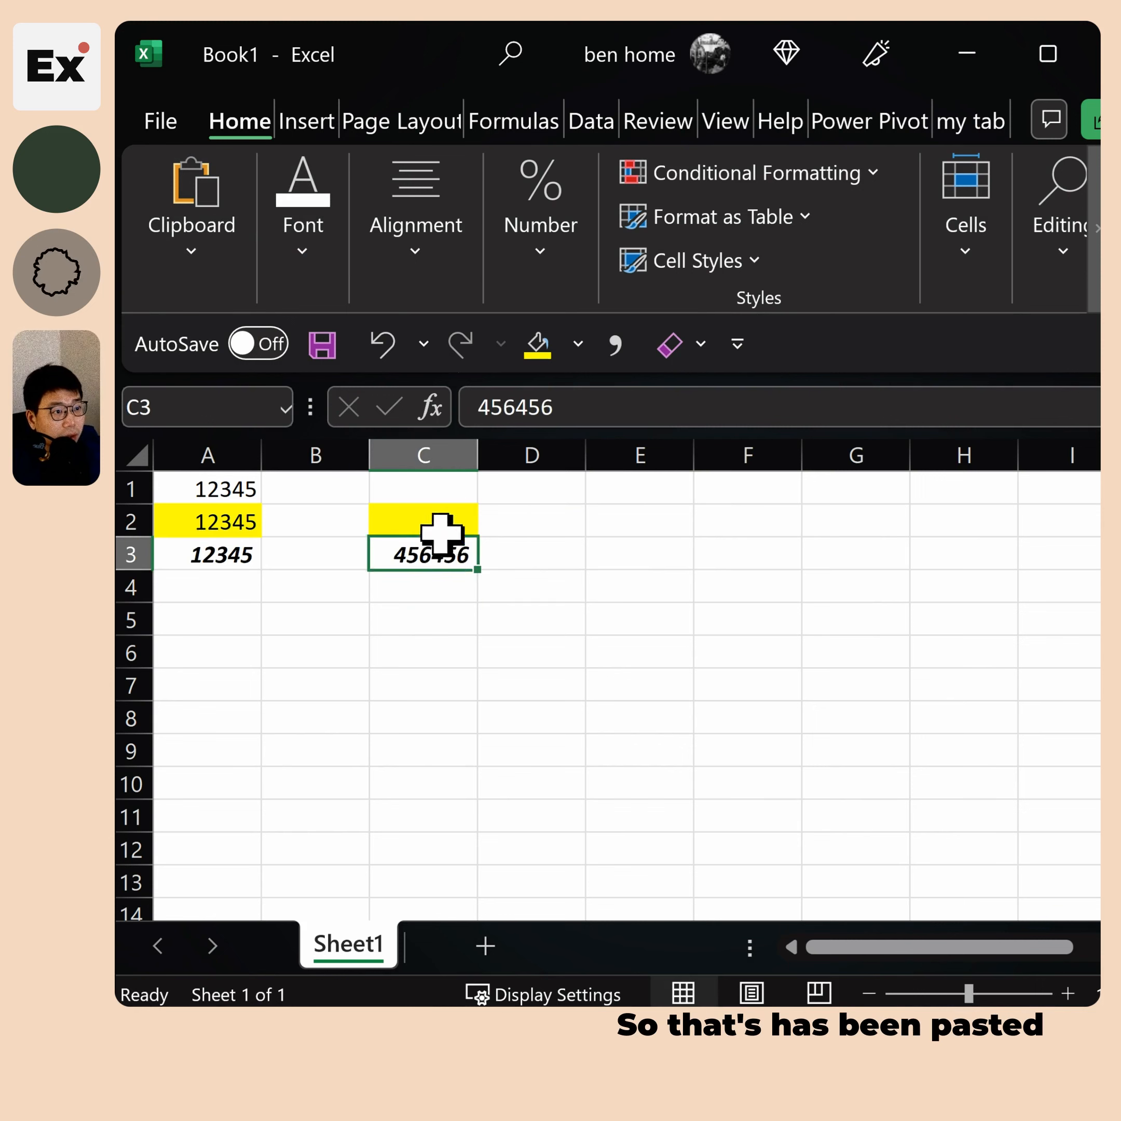
left_click_drag(441, 532, 441, 548)
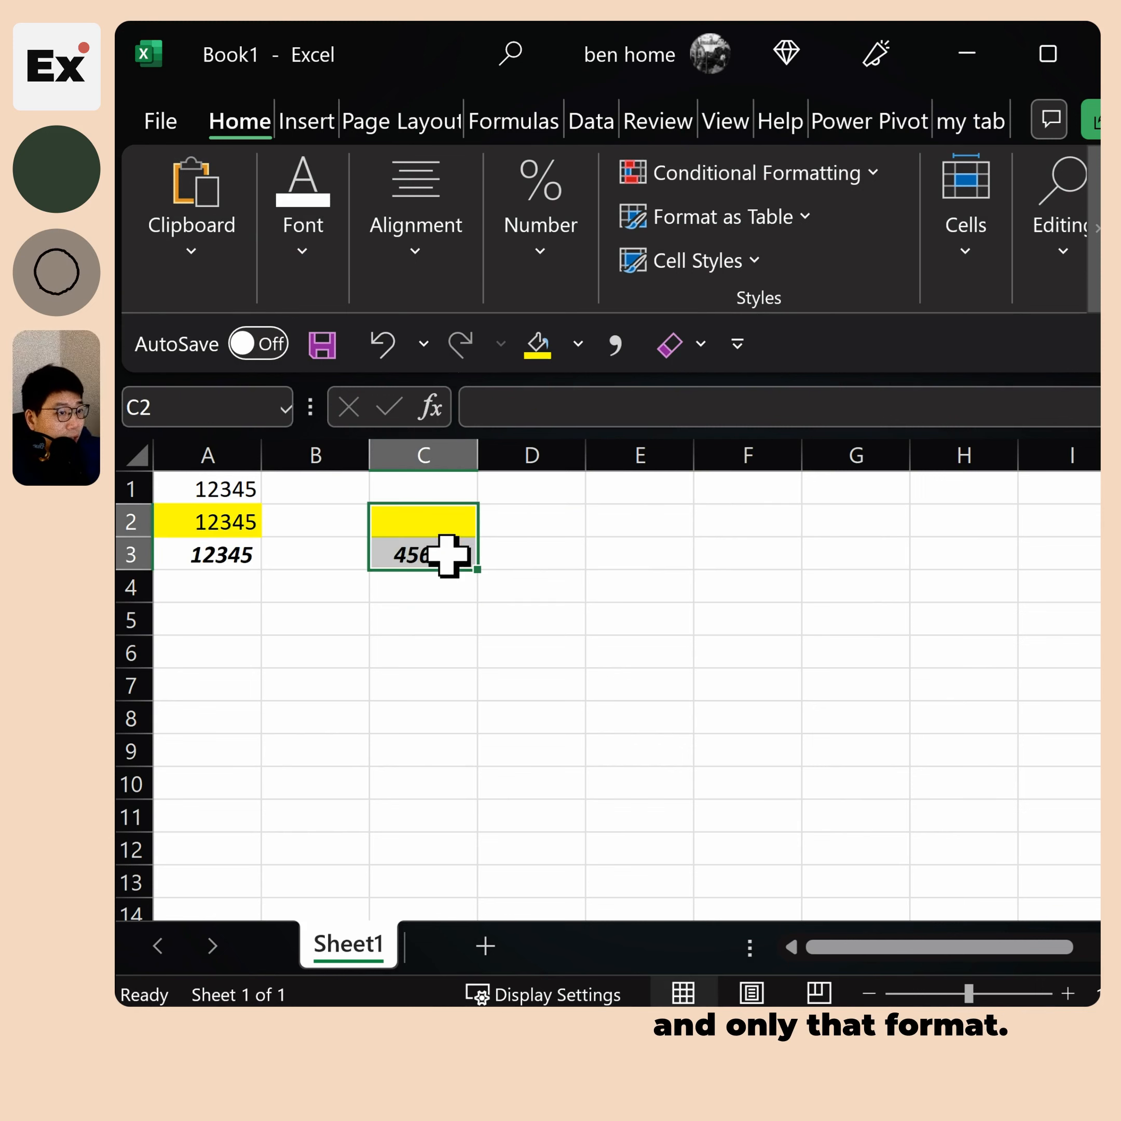
Copy cells A2:A3 and paste only their values starting at cell E2 using Paste Special
left_click_drag(220, 521, 223, 545)
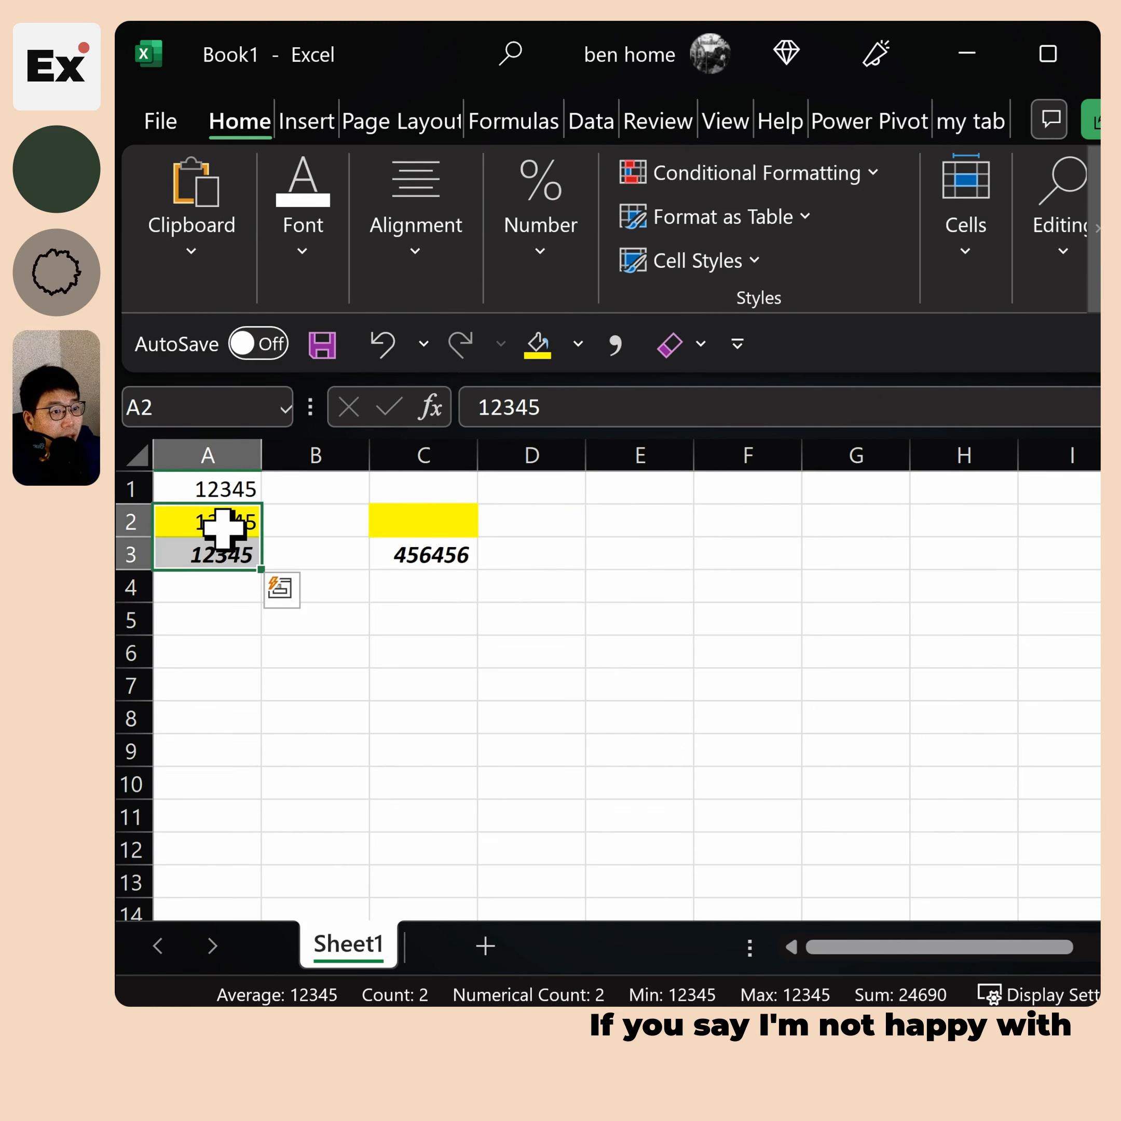
right_click(219, 521)
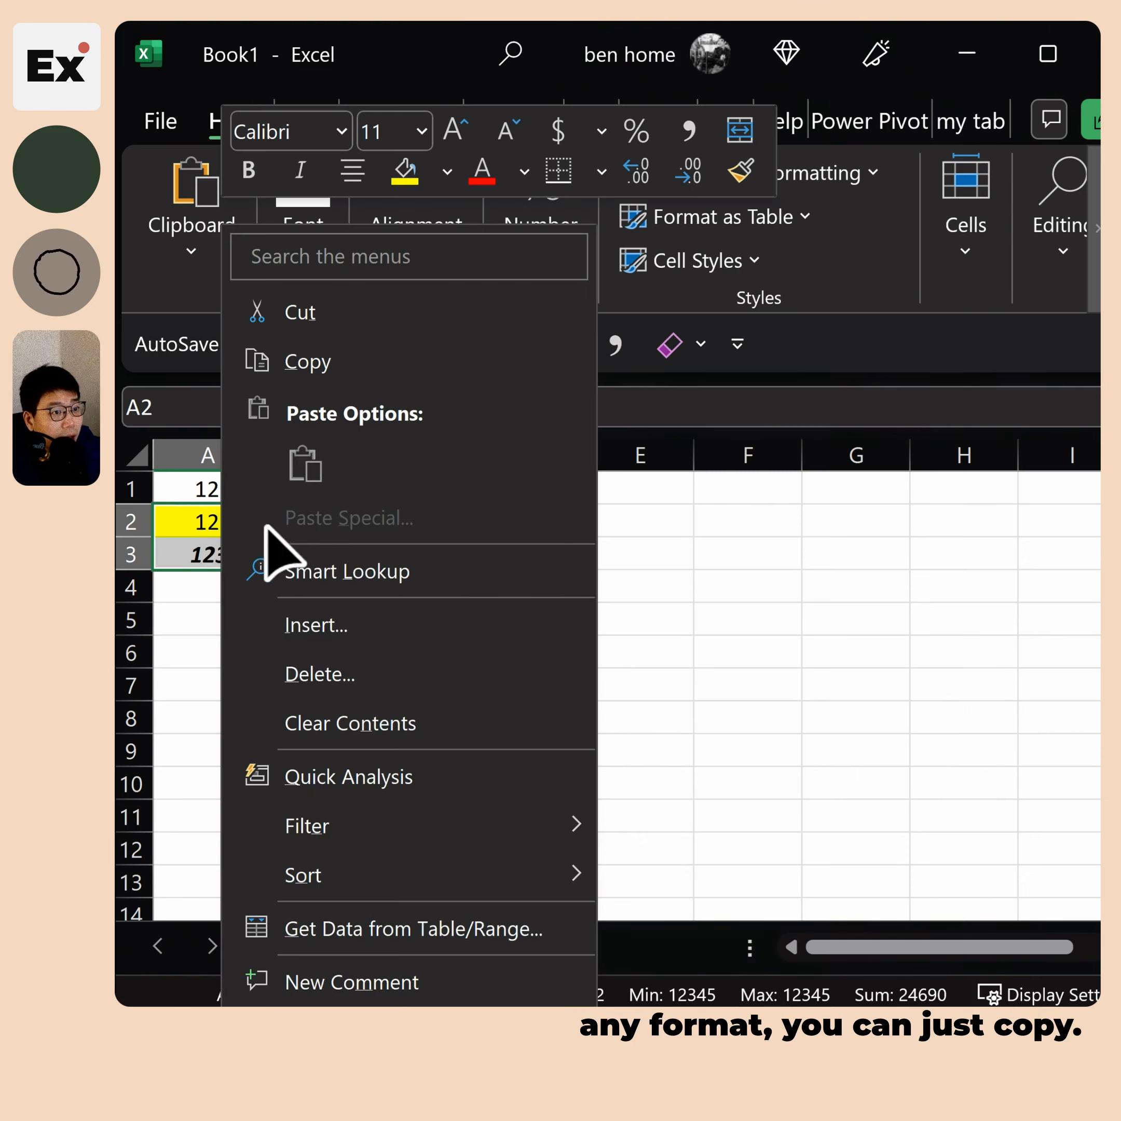
left_click(352, 360)
left_click(593, 521)
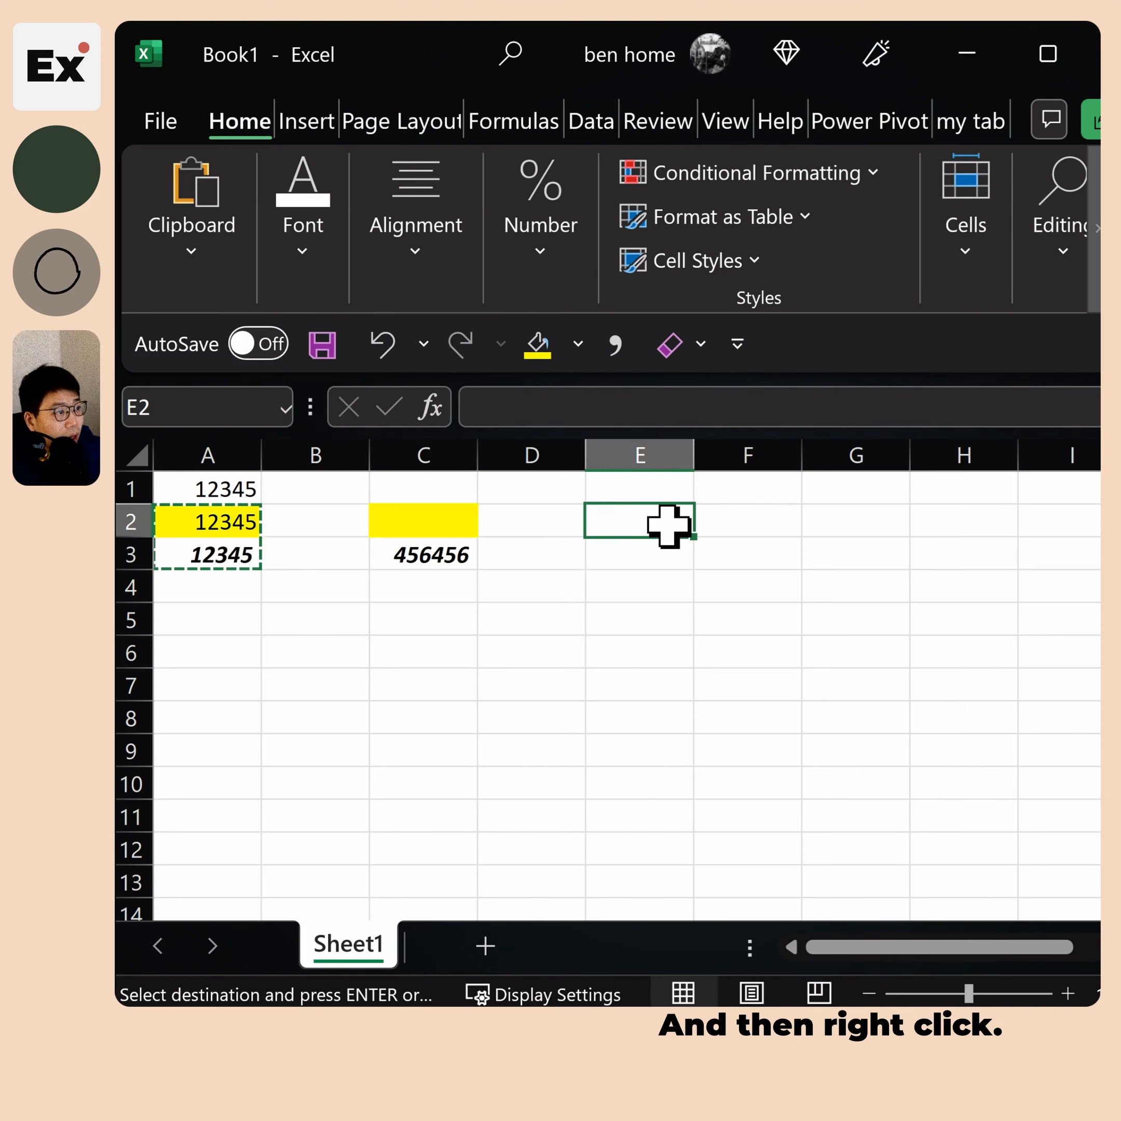
right_click(629, 521)
left_click(754, 518)
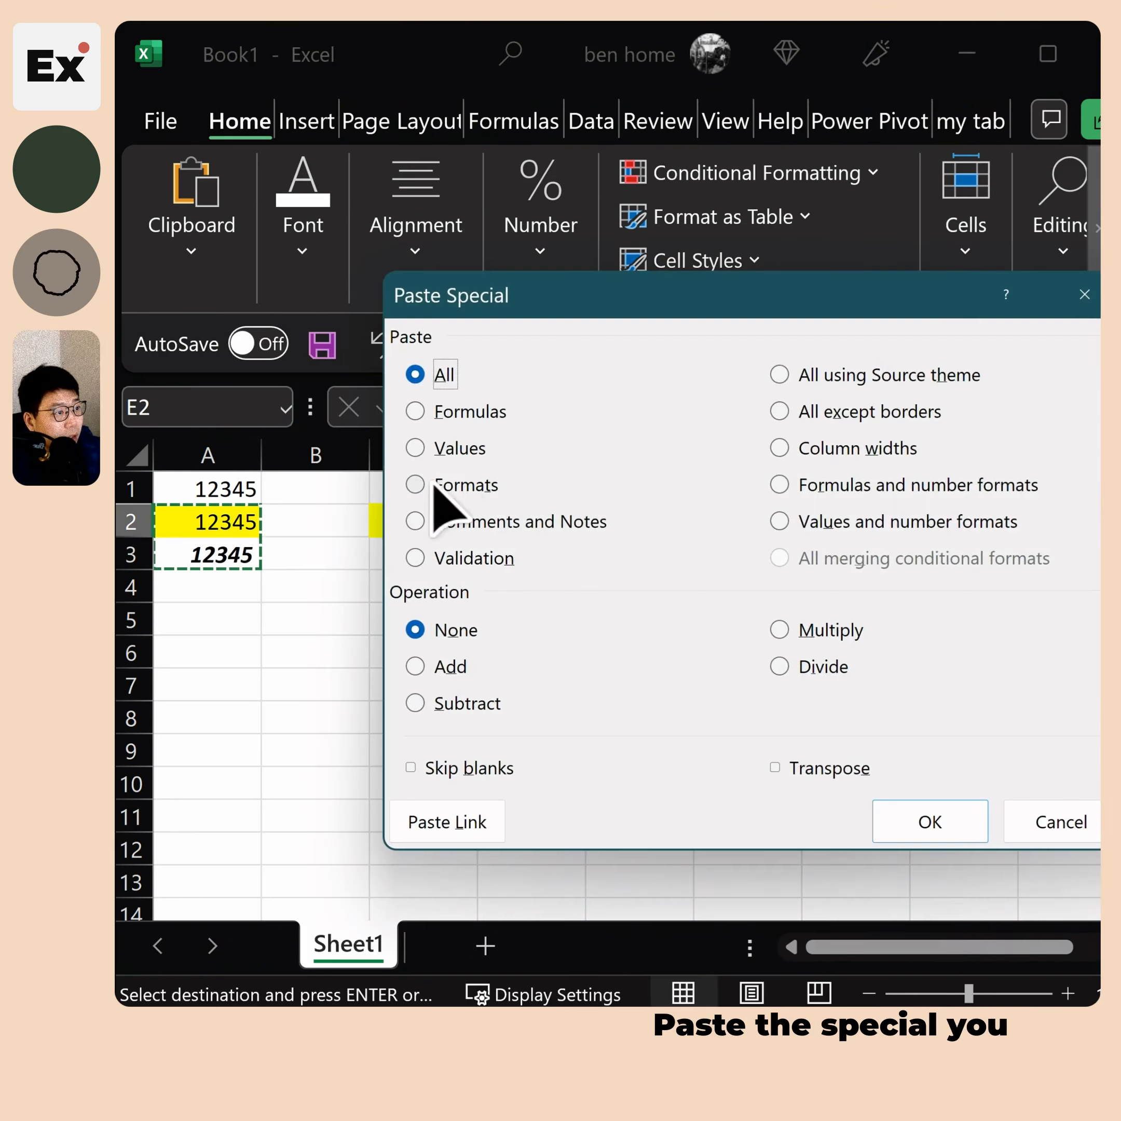
left_click(418, 449)
left_click(919, 823)
left_click_drag(646, 511, 645, 538)
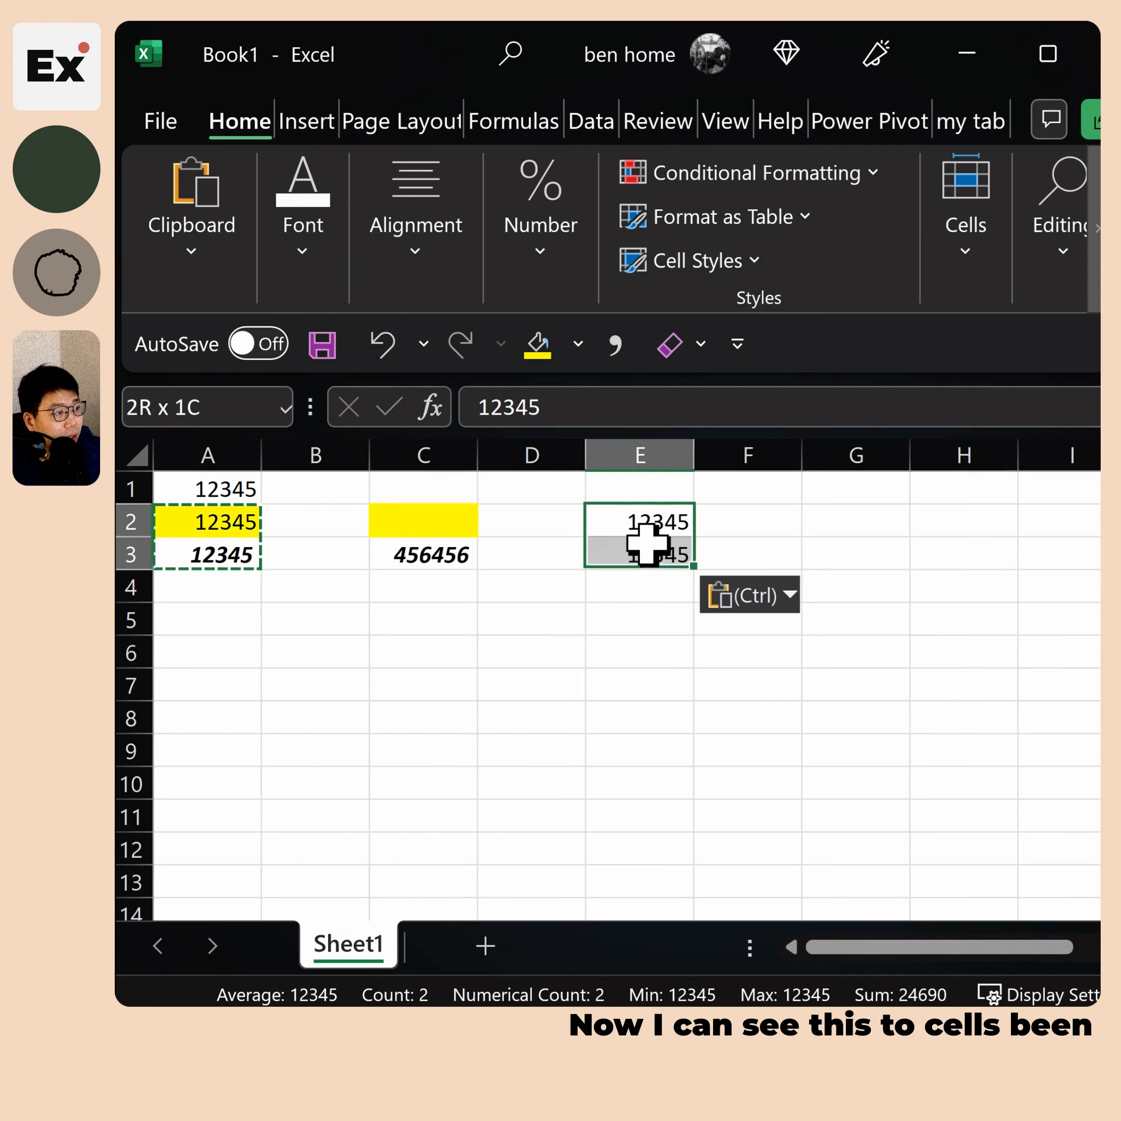
Enter 12345 in the yellow-formatted cell C2
left_click(168, 493)
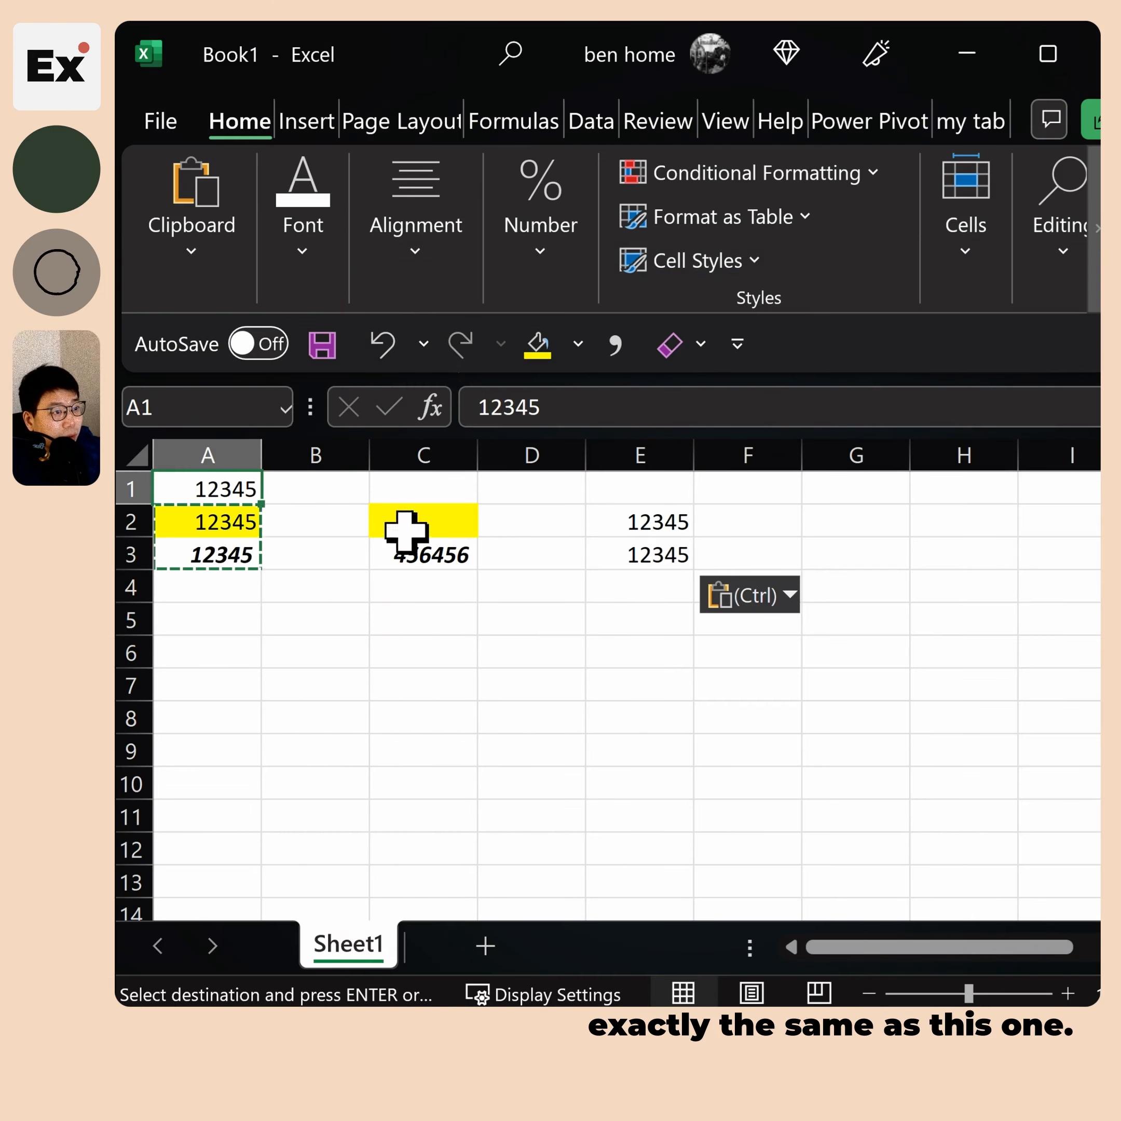
key("Right")
key("Down")
key("Down")
key("Right")
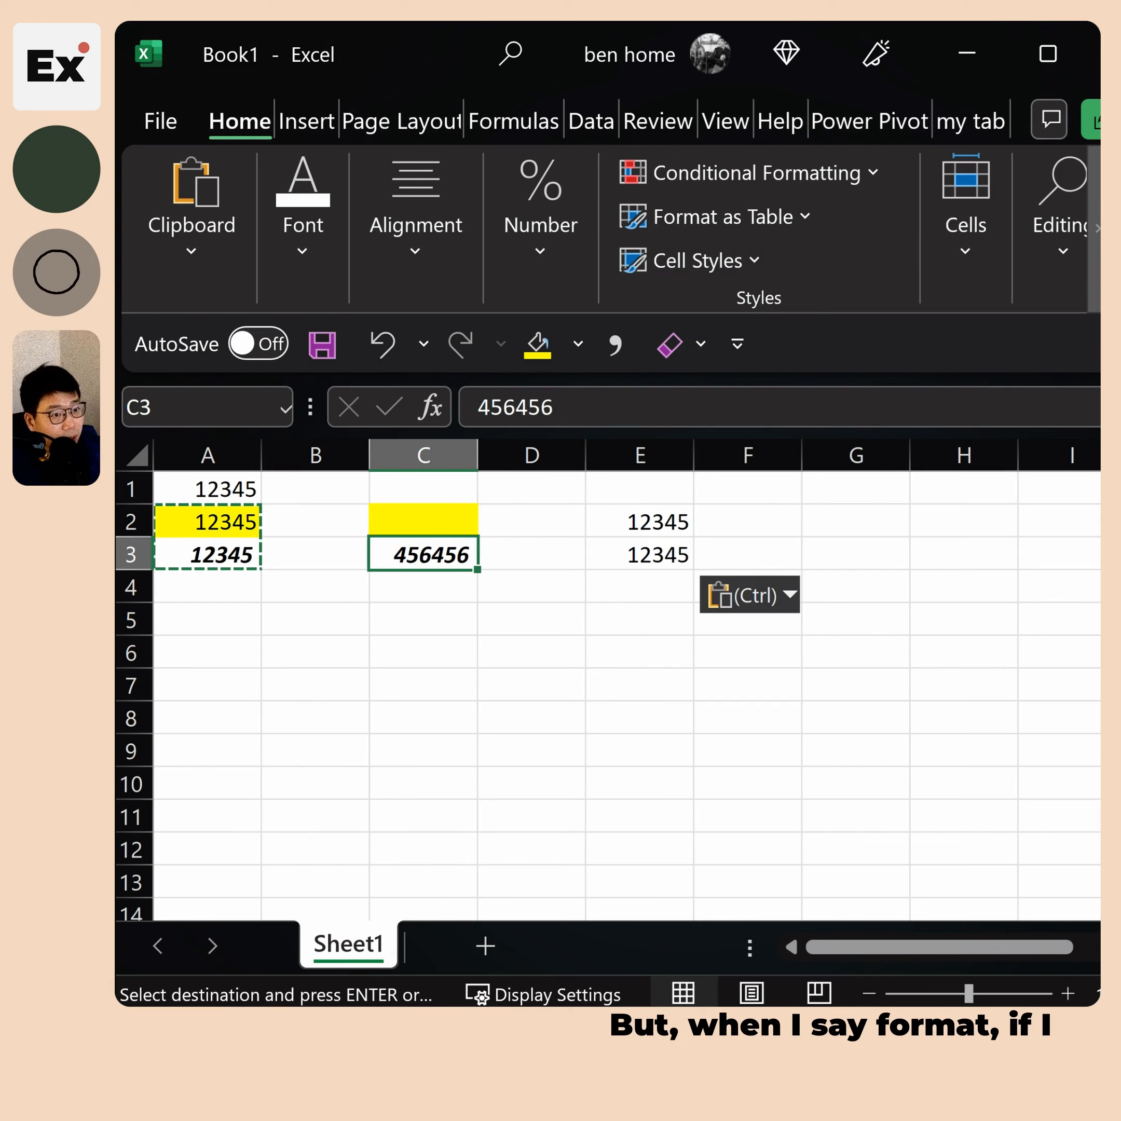
key("Up")
type("1")
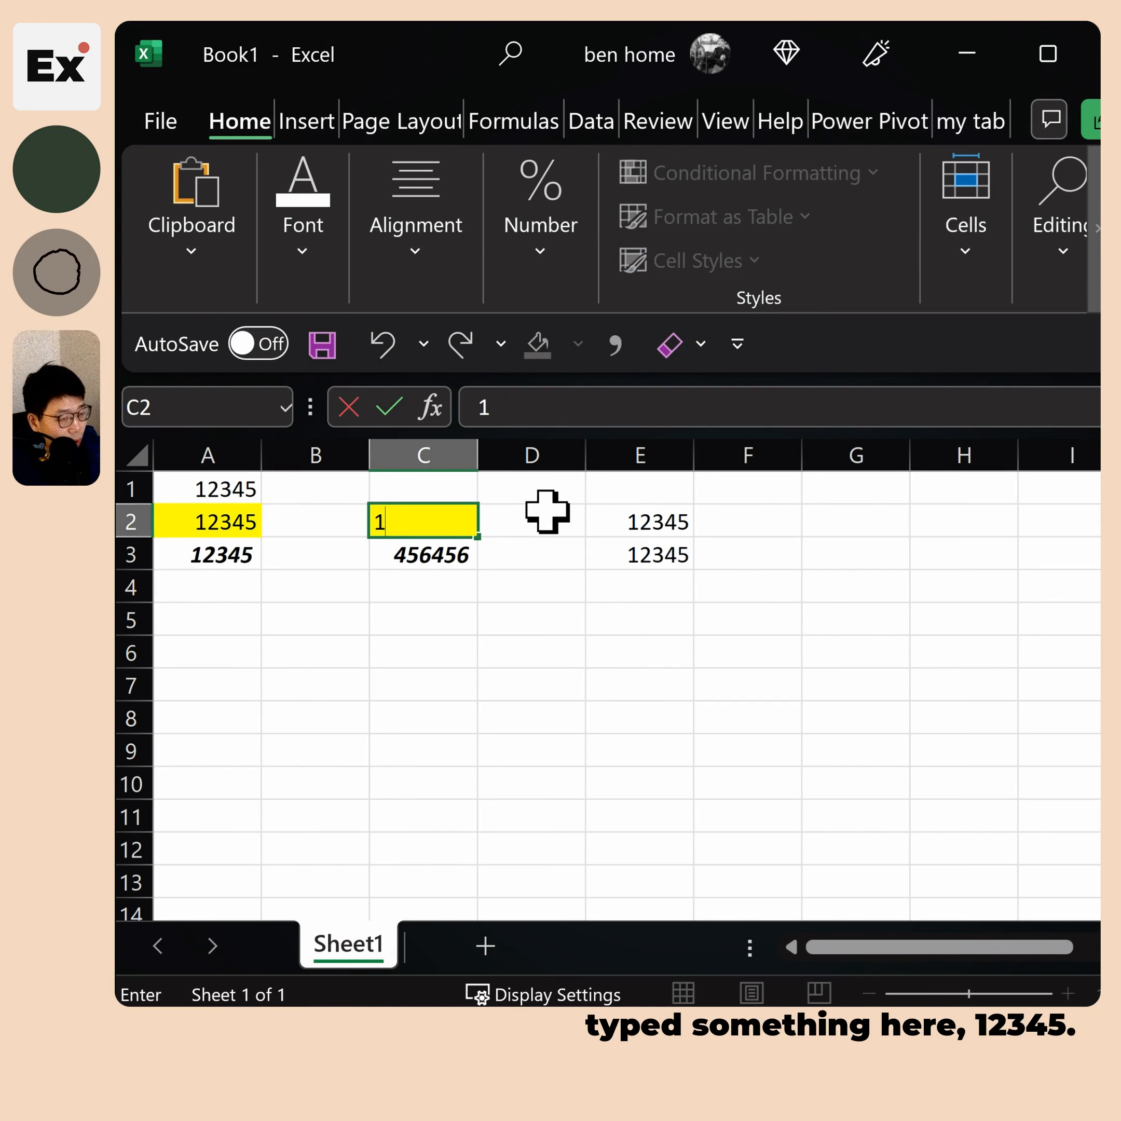
type("2345")
Enter the formula =A1=C2 in cell B1 to compare the unformatted number with the yellow cell
left_click(287, 490)
type("=")
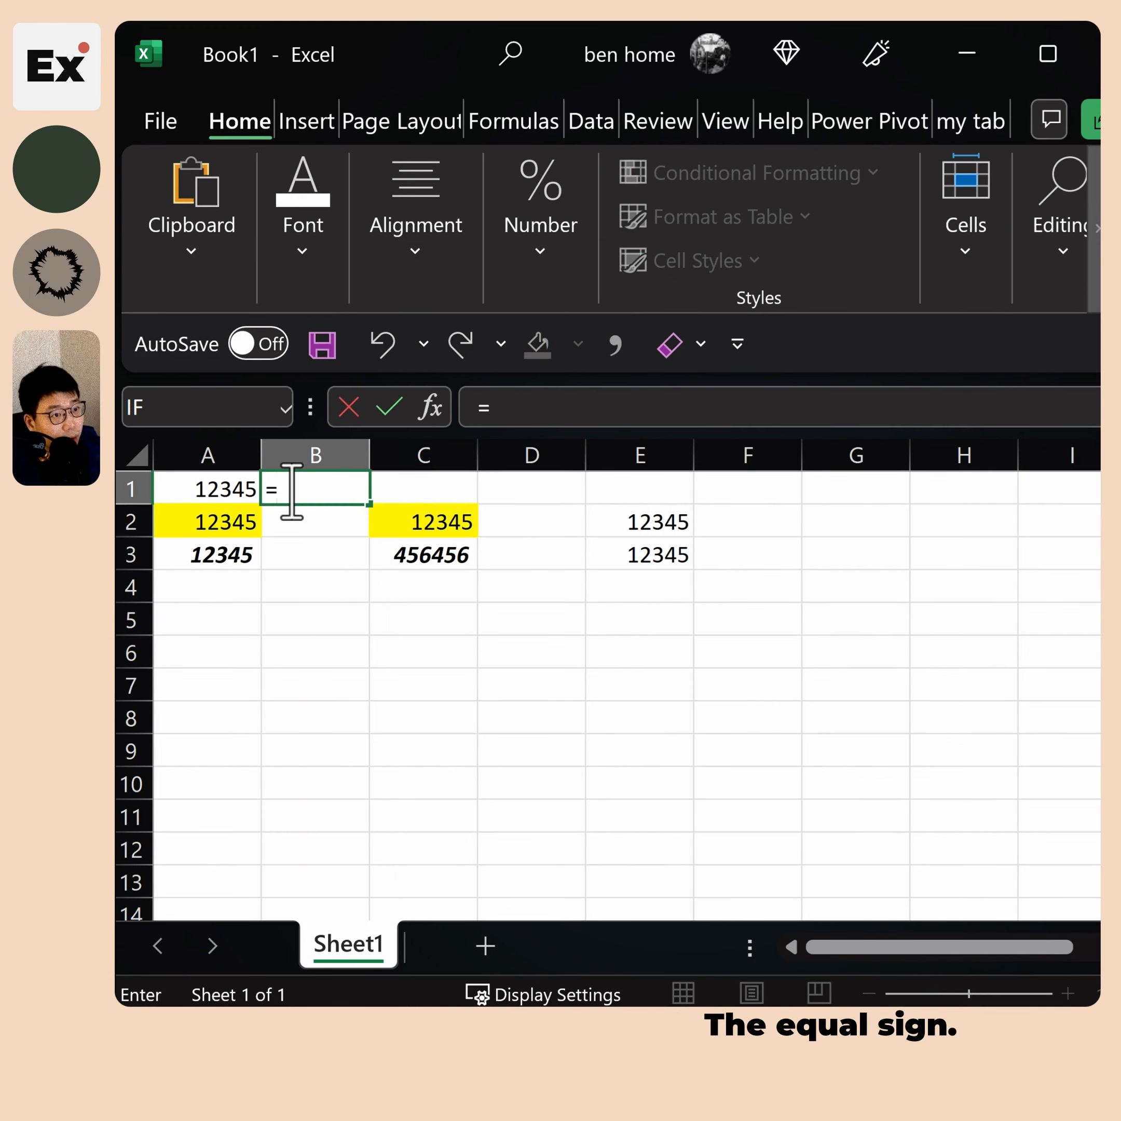
left_click(461, 526)
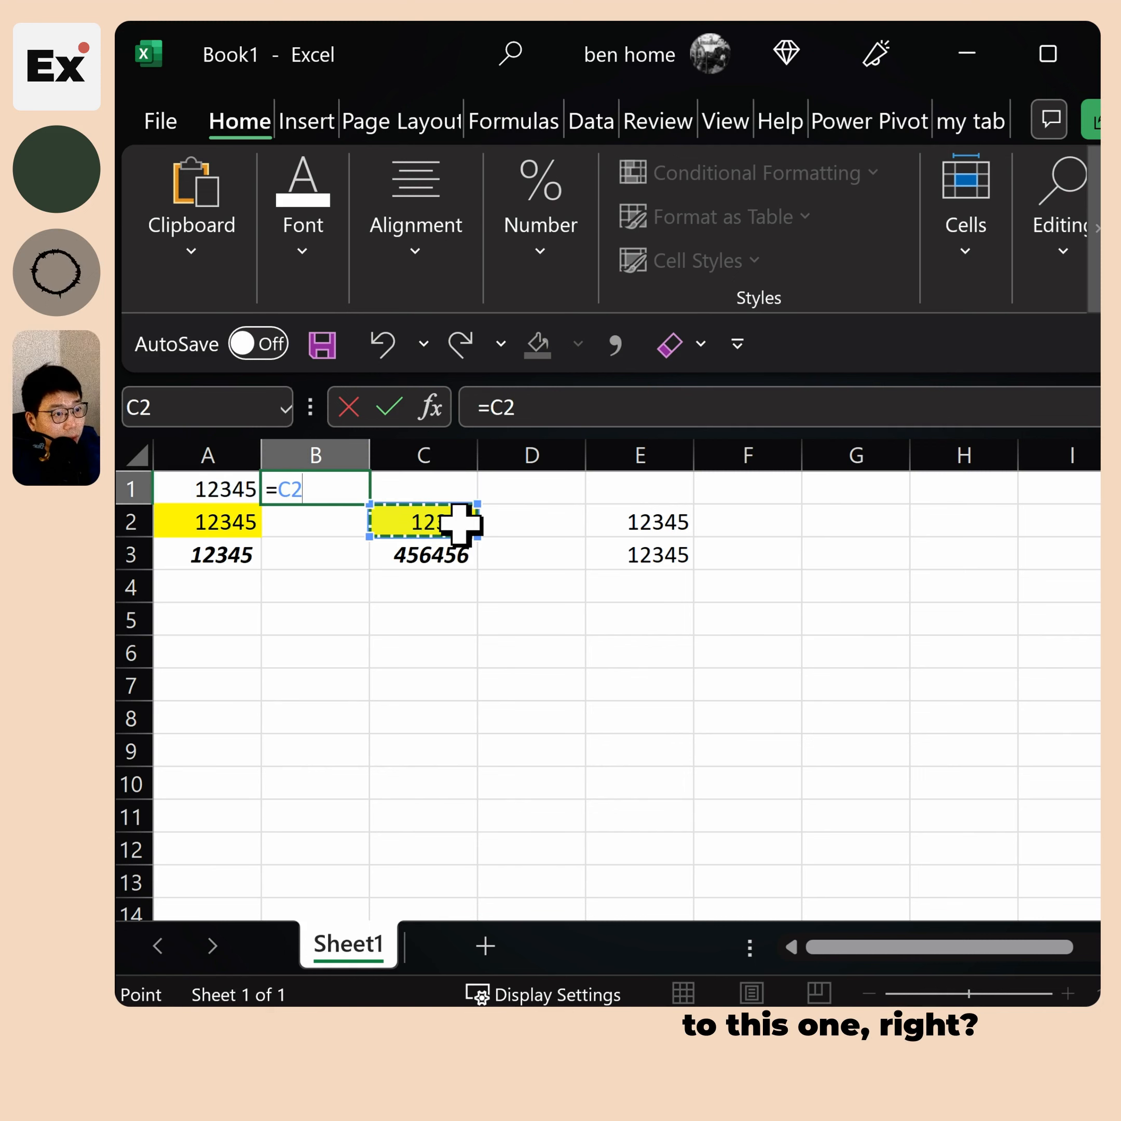
left_click(232, 483)
type("=")
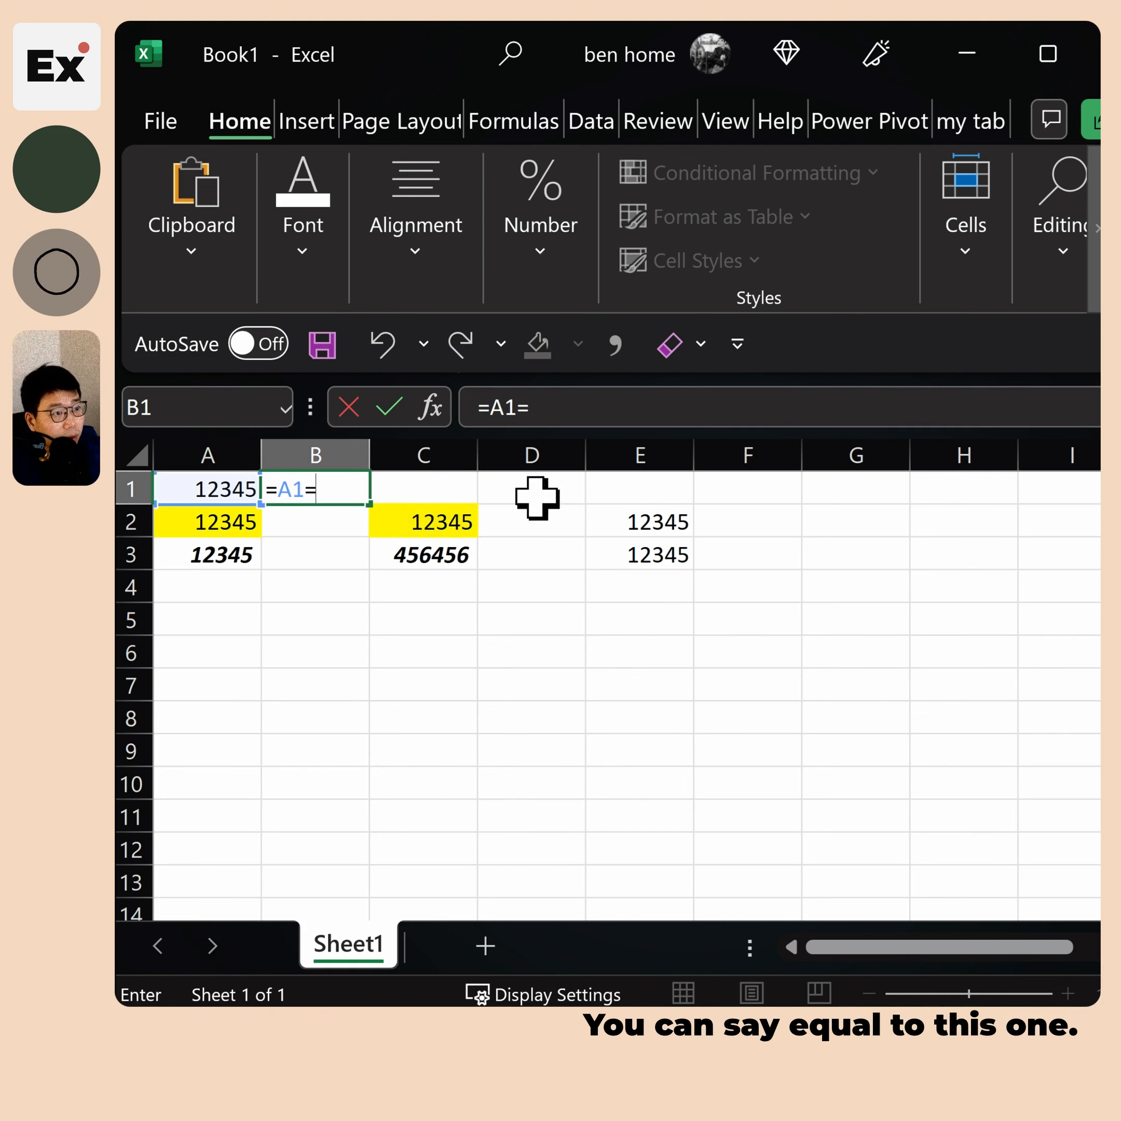
left_click(440, 527)
key("Return")
left_click(348, 485)
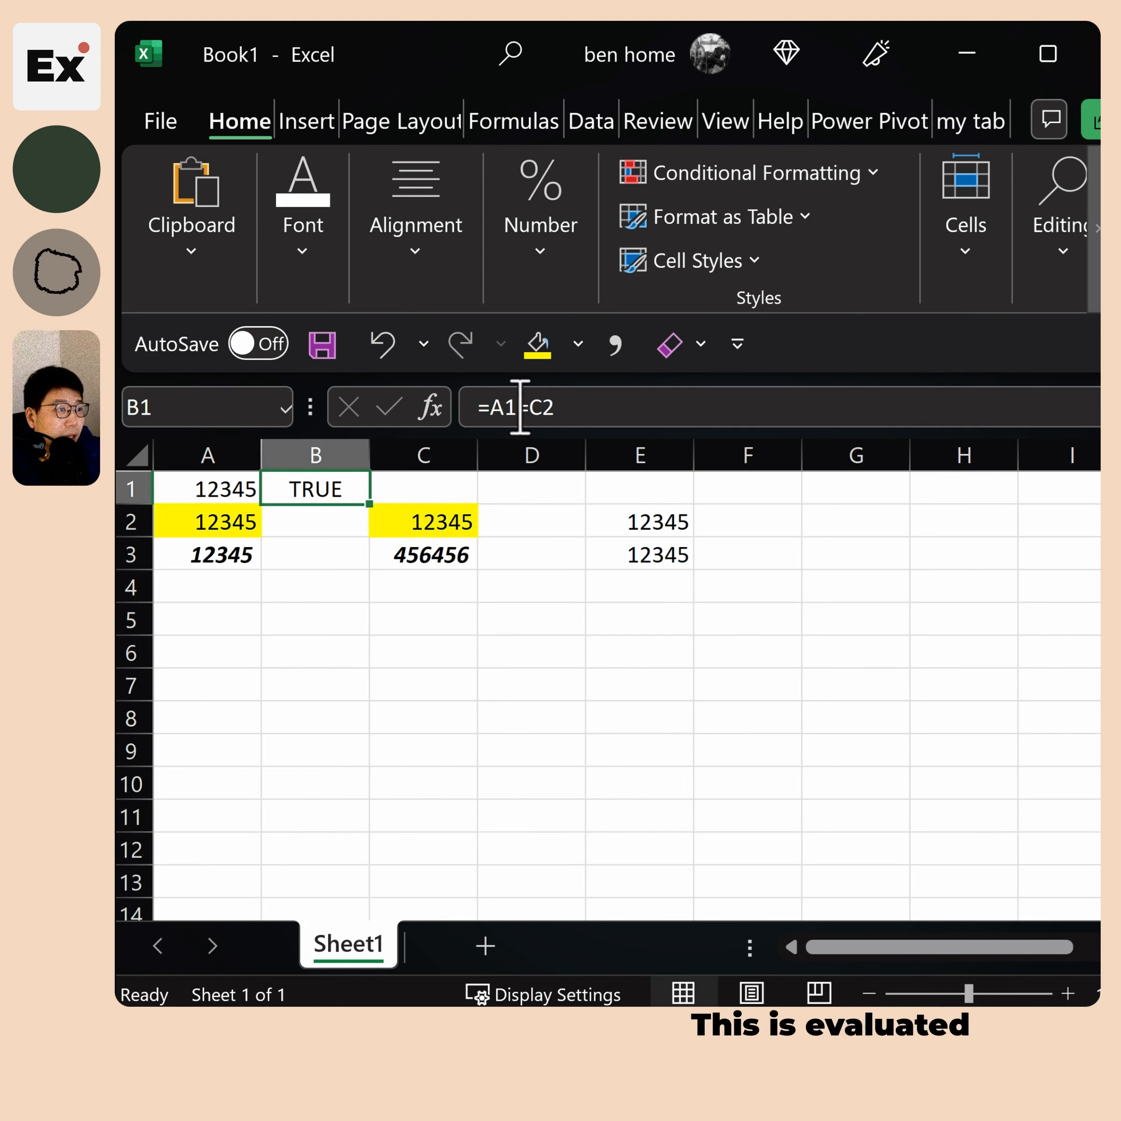
Examine how the A1=C2 comparison in cell B1 evaluates, considering the formatted cells A2:A3 alongside it
left_click_drag(496, 406, 577, 405)
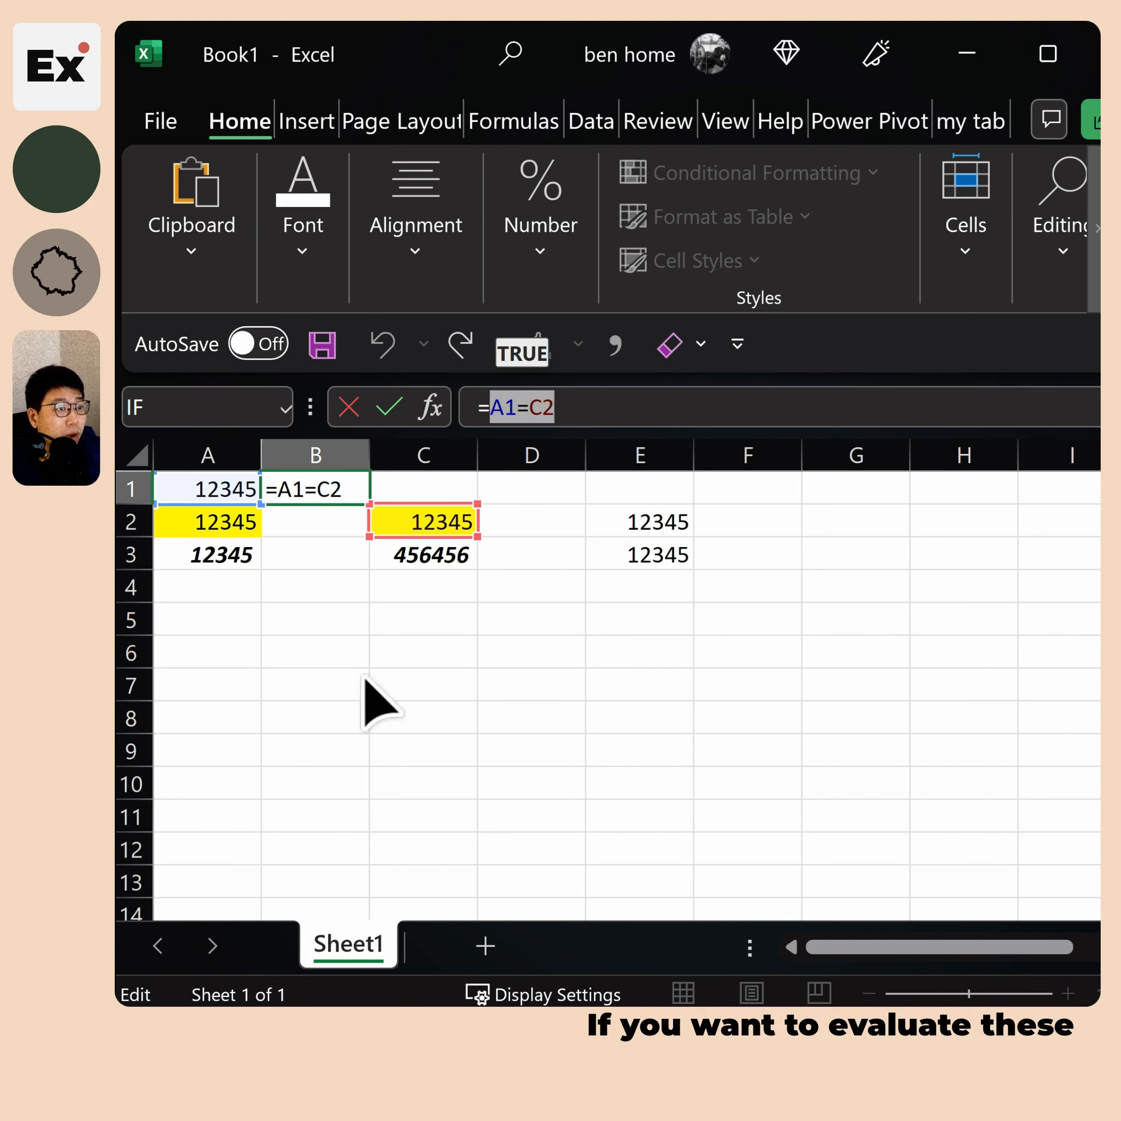
key("ctrl+Return")
left_click(208, 527)
left_click_drag(209, 531, 211, 539)
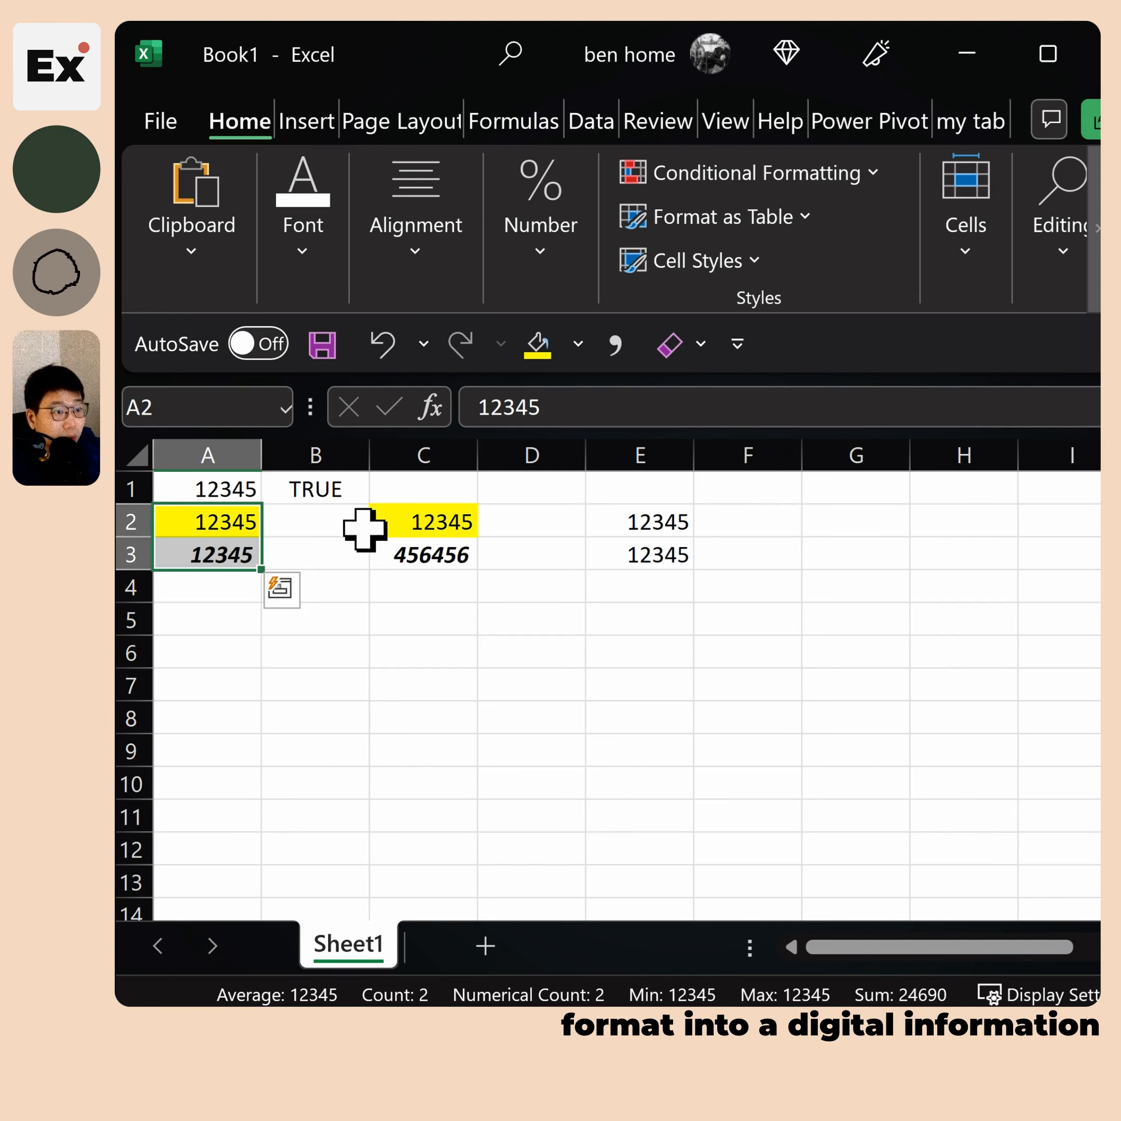
left_click(335, 497)
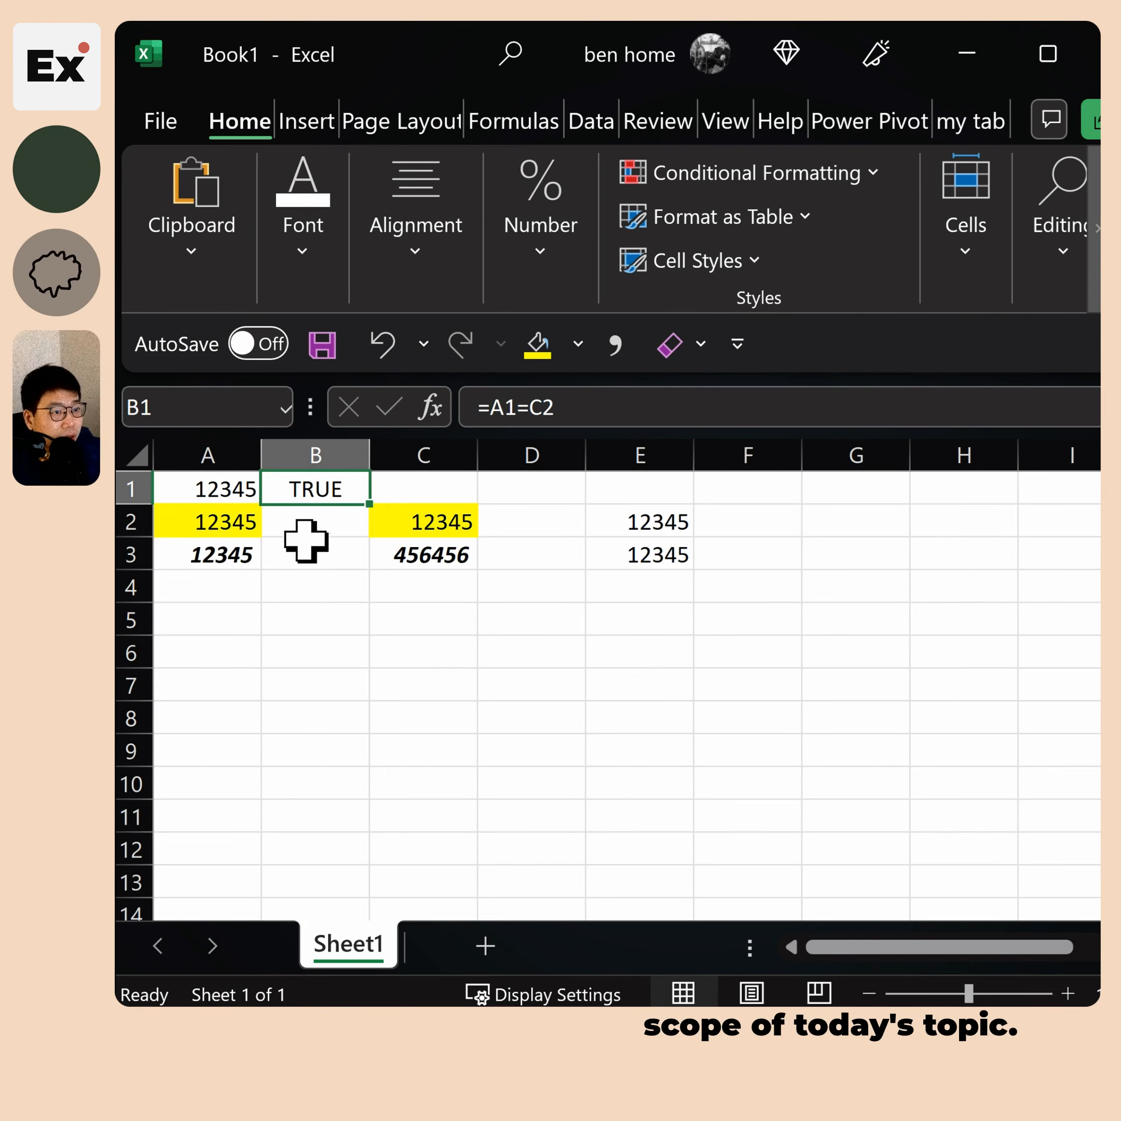
left_click(211, 484)
left_click(332, 478)
left_click_drag(555, 408, 487, 408)
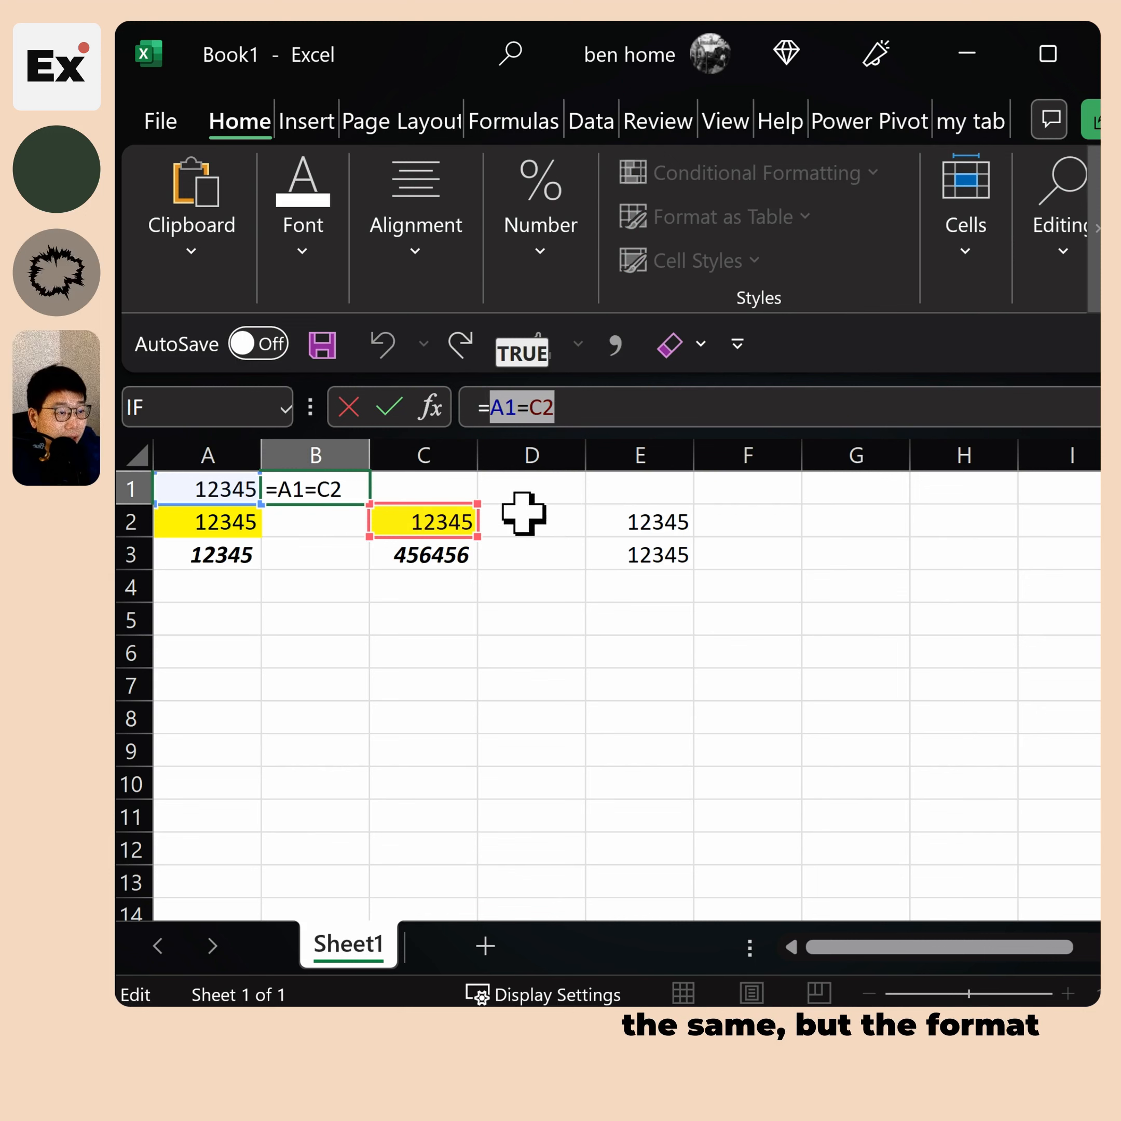
key("Escape")
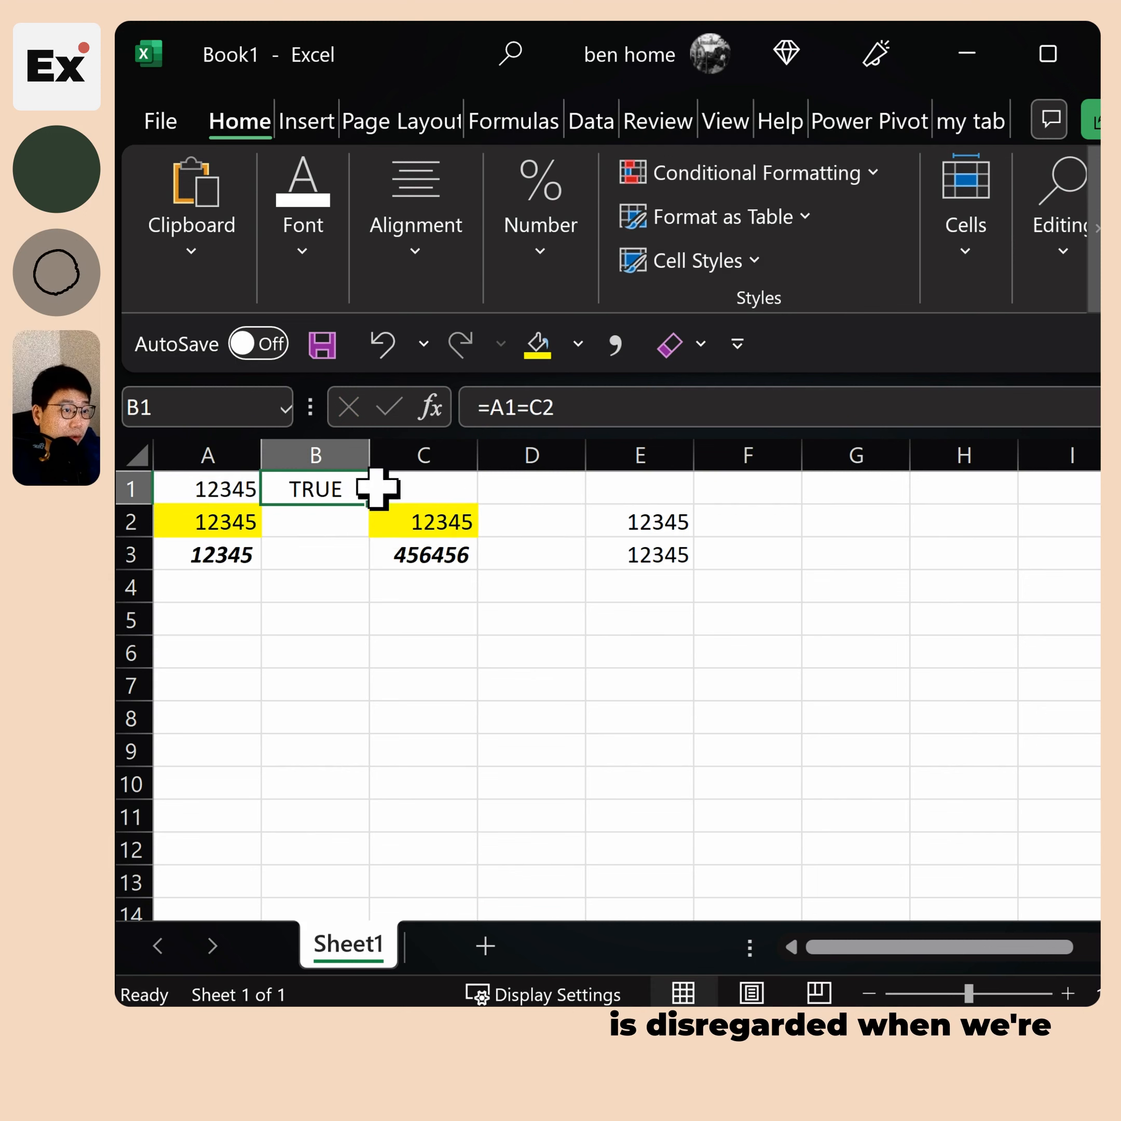
left_click_drag(573, 400, 445, 406)
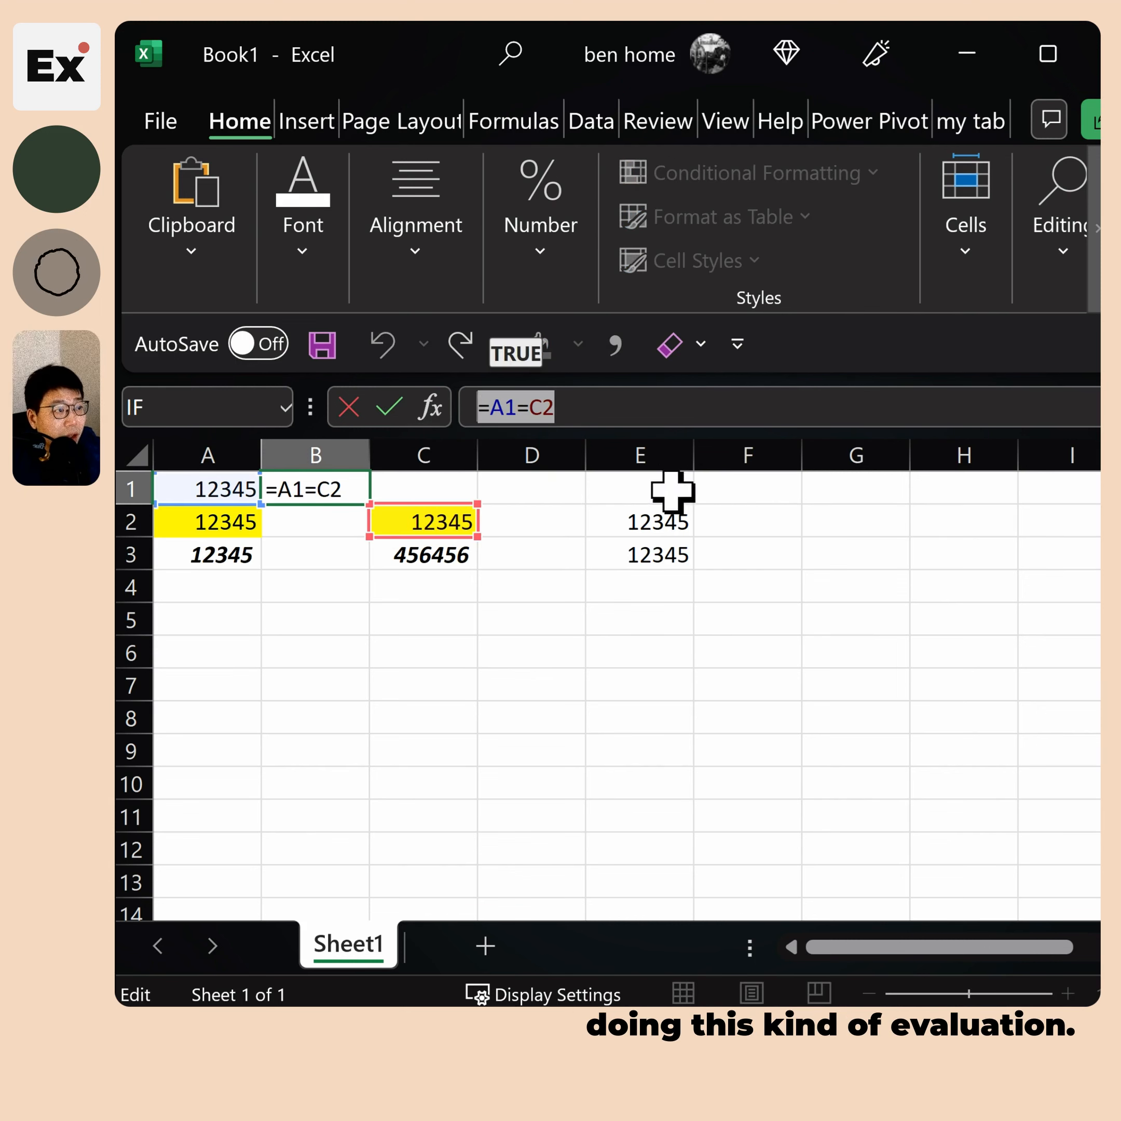
key("Escape")
Delete the values in E2:E3 and clear the contents and formatting of C2:C3 and the comparison formula in B1
left_click_drag(748, 521, 658, 551)
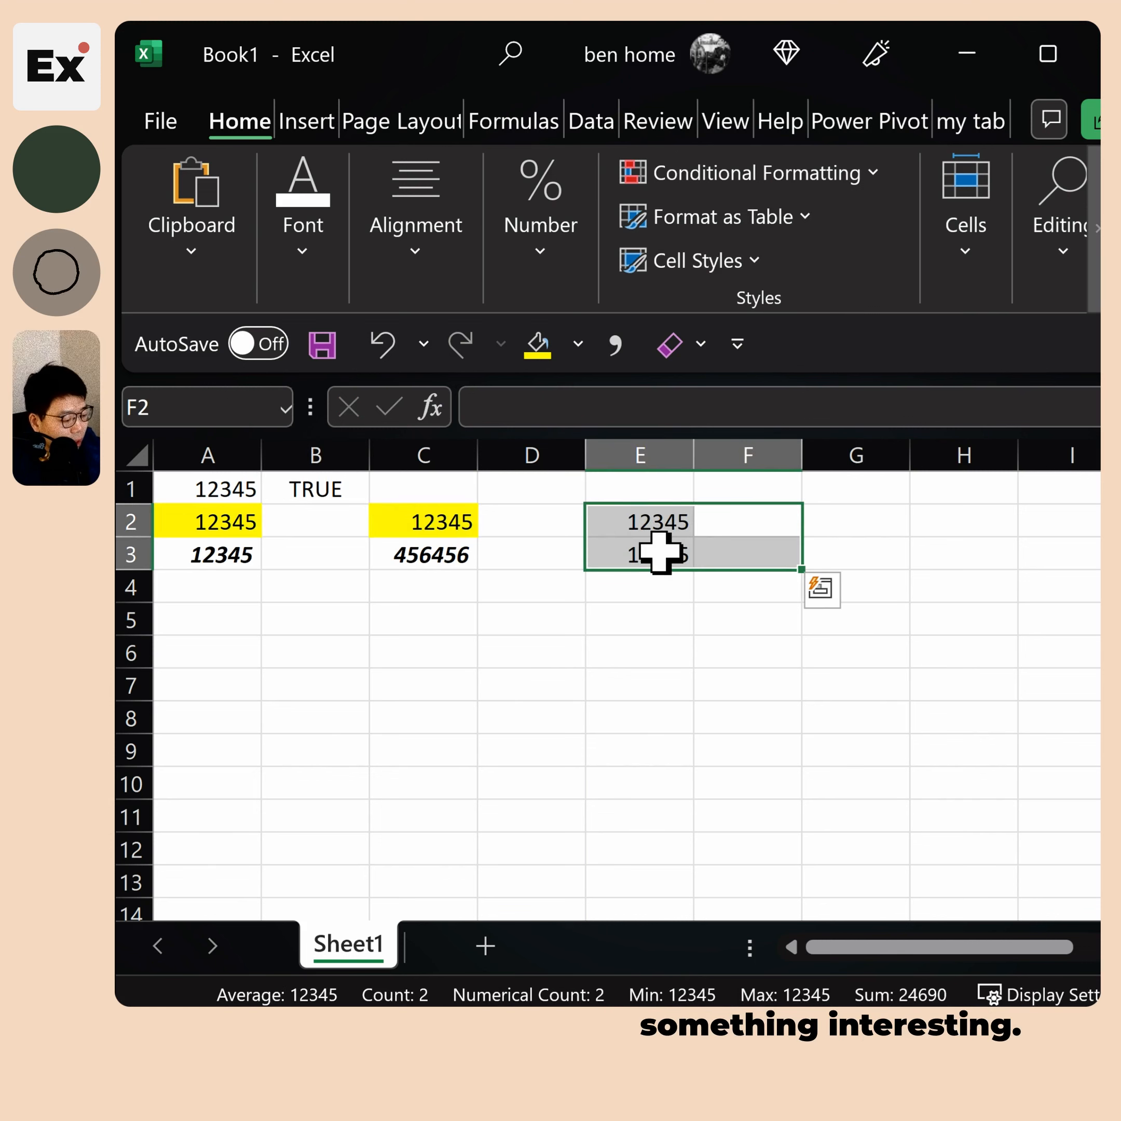
key("Delete")
left_click_drag(412, 520, 413, 556)
key("Delete")
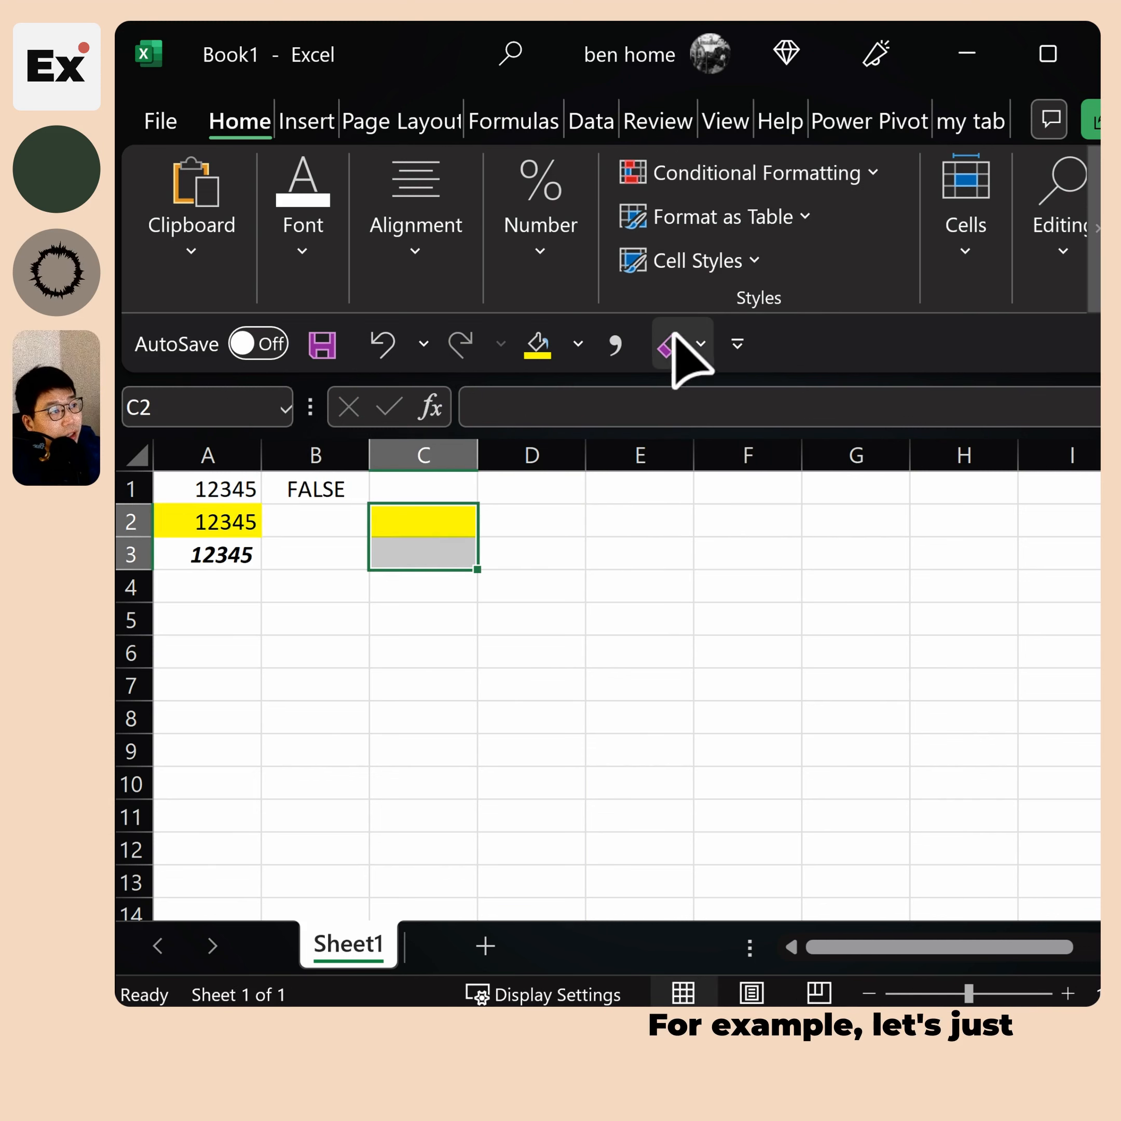
left_click(696, 346)
left_click(320, 493)
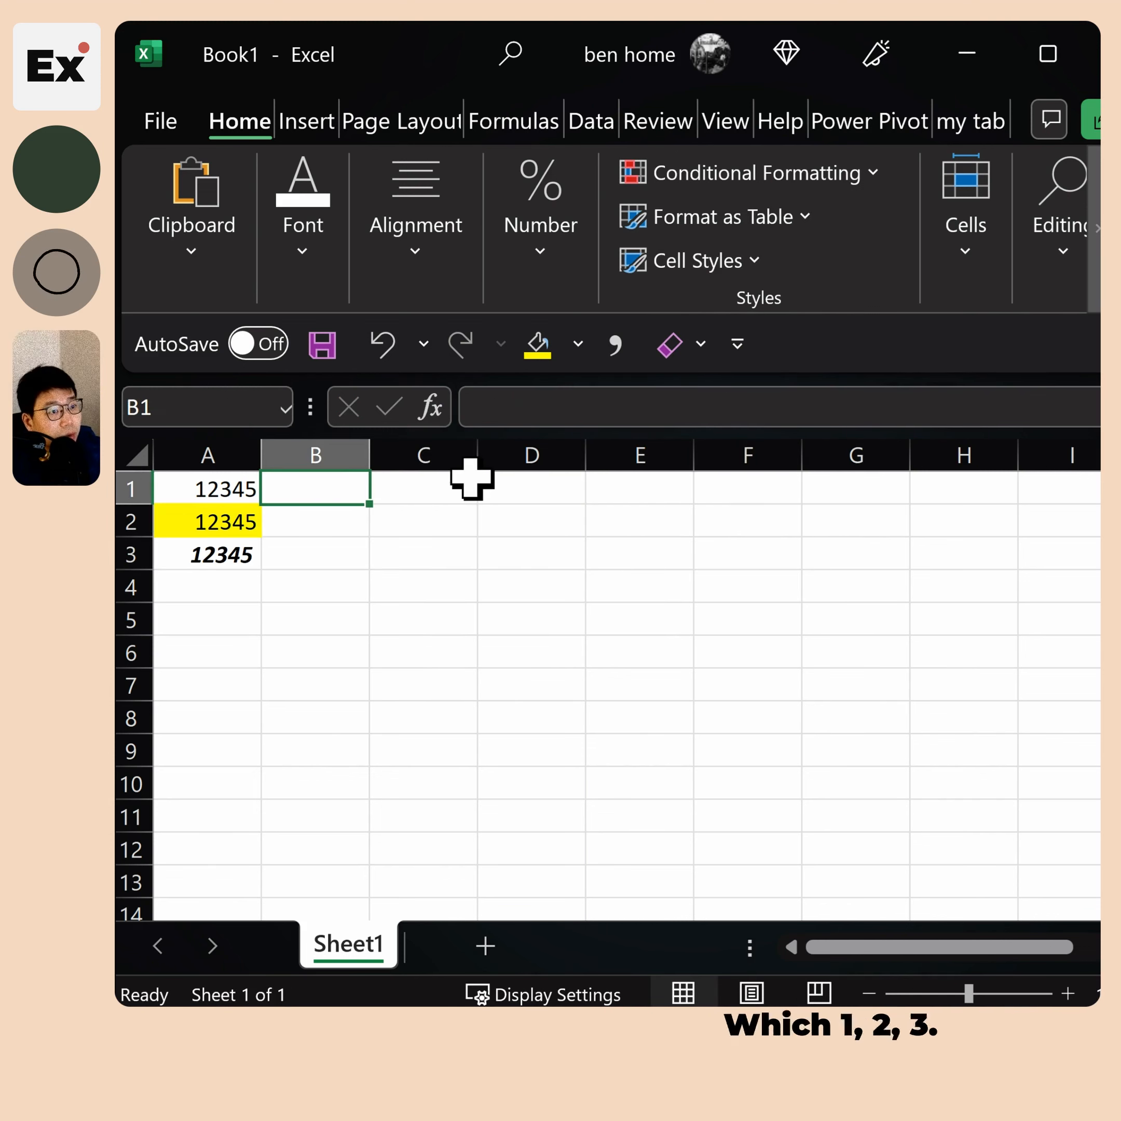
Enter 10 in cell C1
left_click(180, 478)
left_click(411, 477)
type("1")
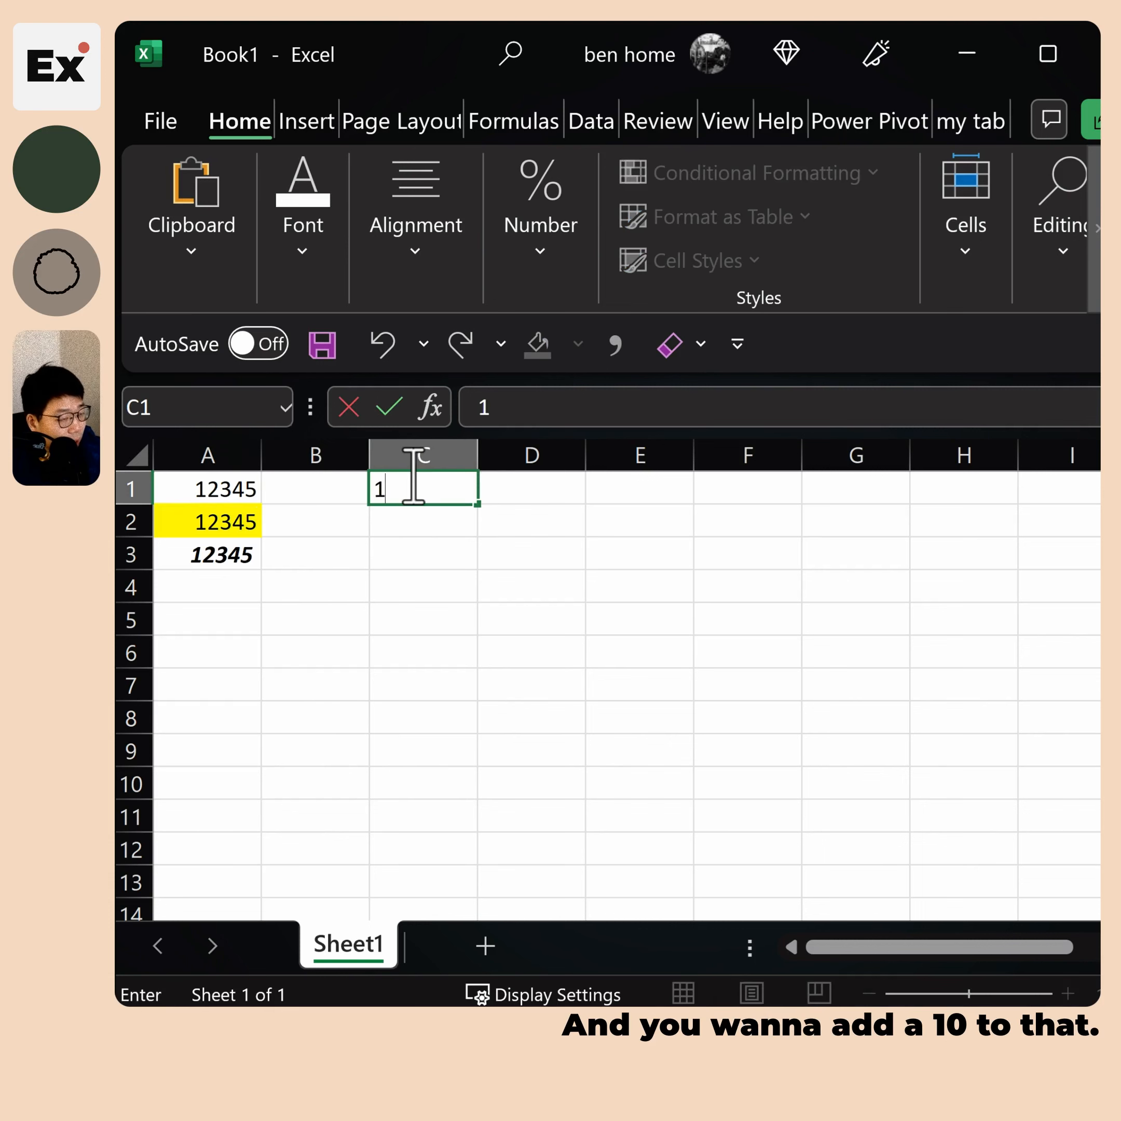
type("0")
key("Return")
Copy cell A1 containing 12345
left_click(243, 490)
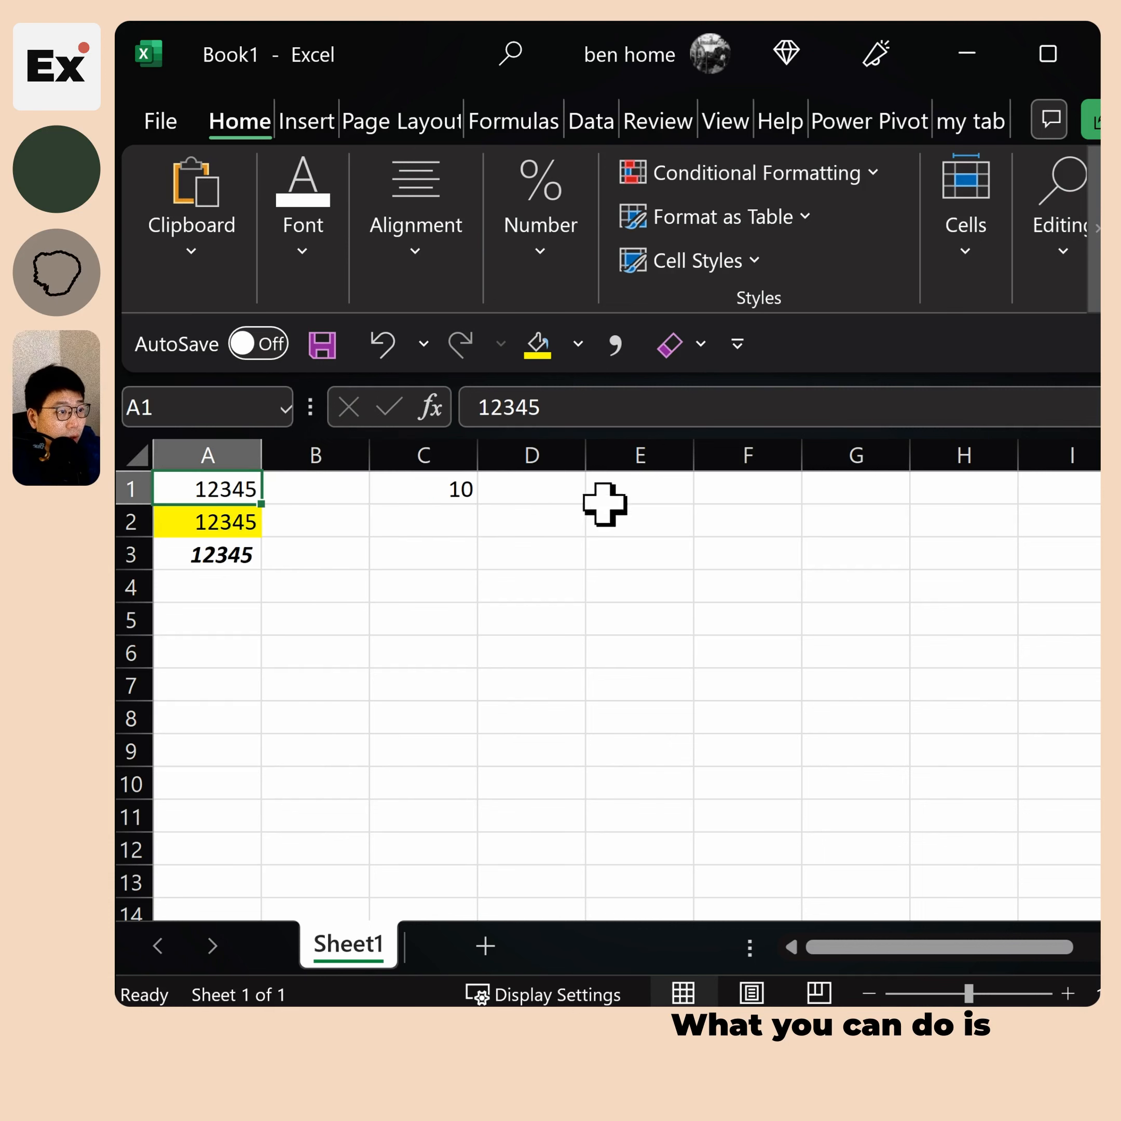
left_click(626, 496)
left_click(212, 489)
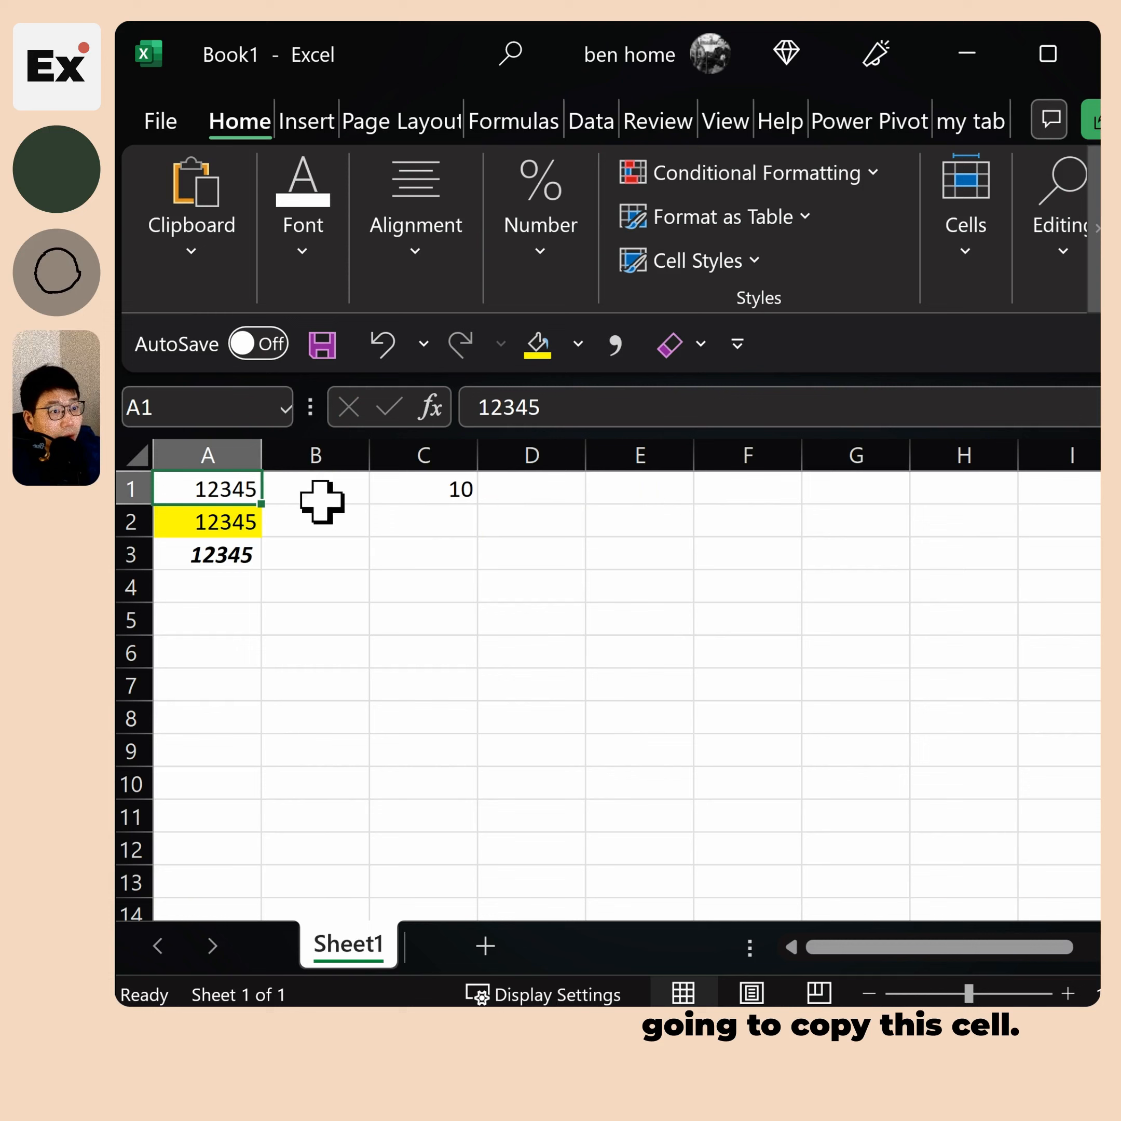
right_click(219, 492)
left_click(326, 365)
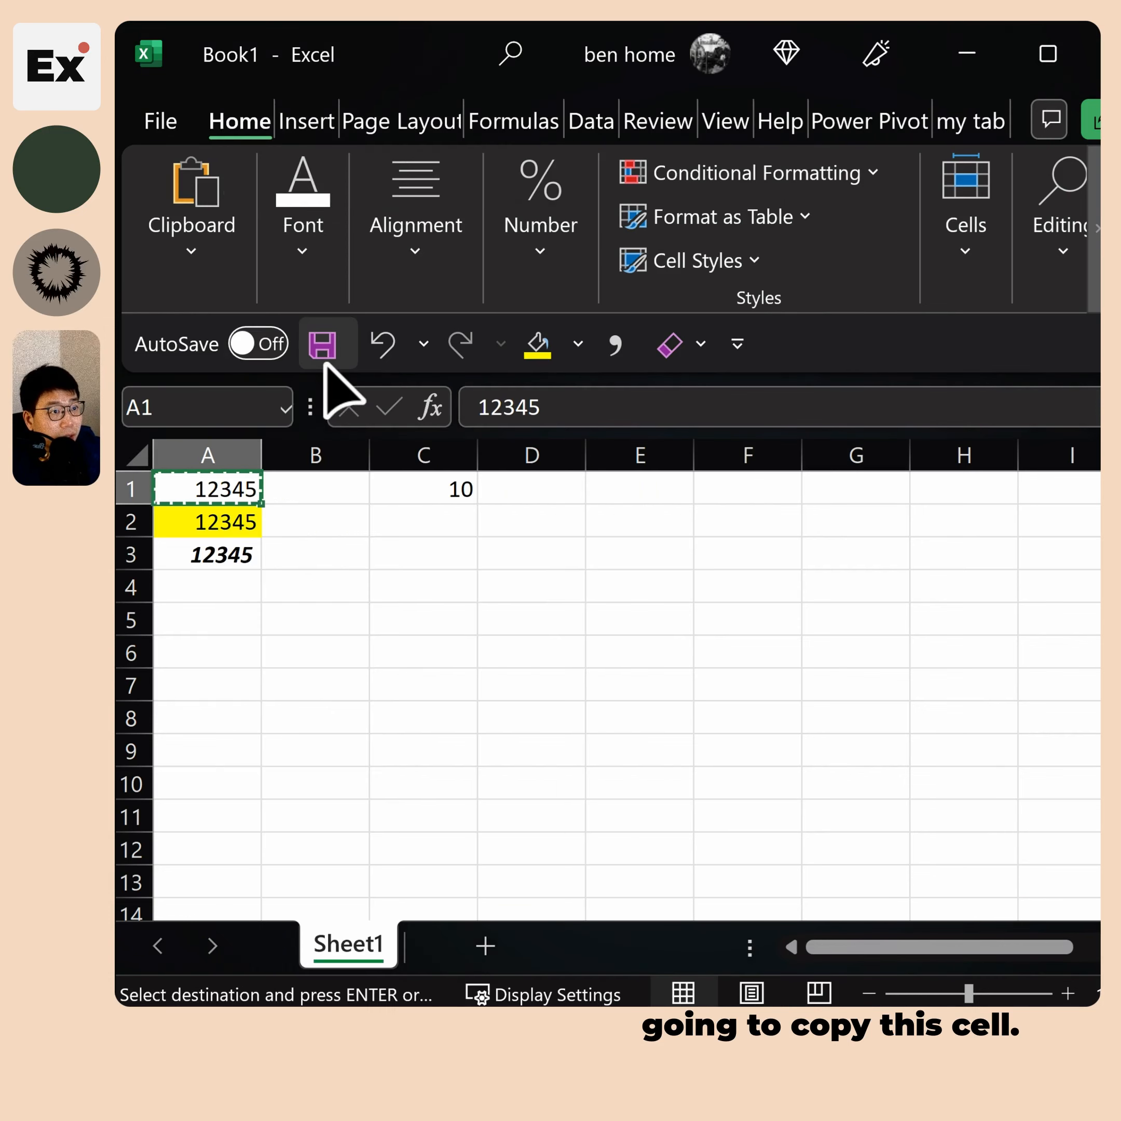
Paste the copied A1 onto cell C1 using Paste Special with All and the Add operation
left_click(447, 489)
right_click(448, 489)
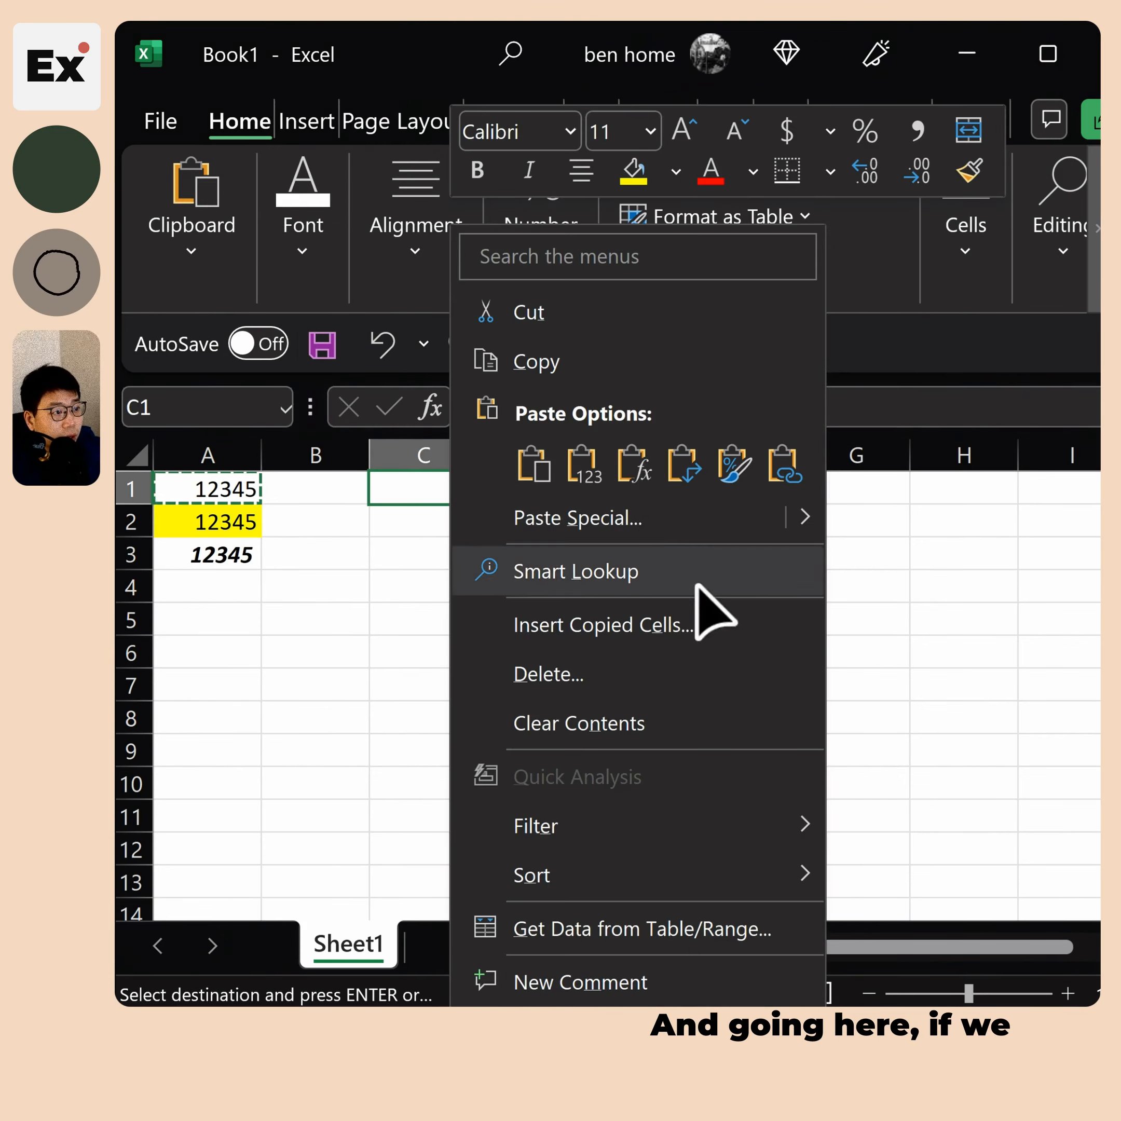
left_click(573, 518)
left_click_drag(508, 297, 807, 286)
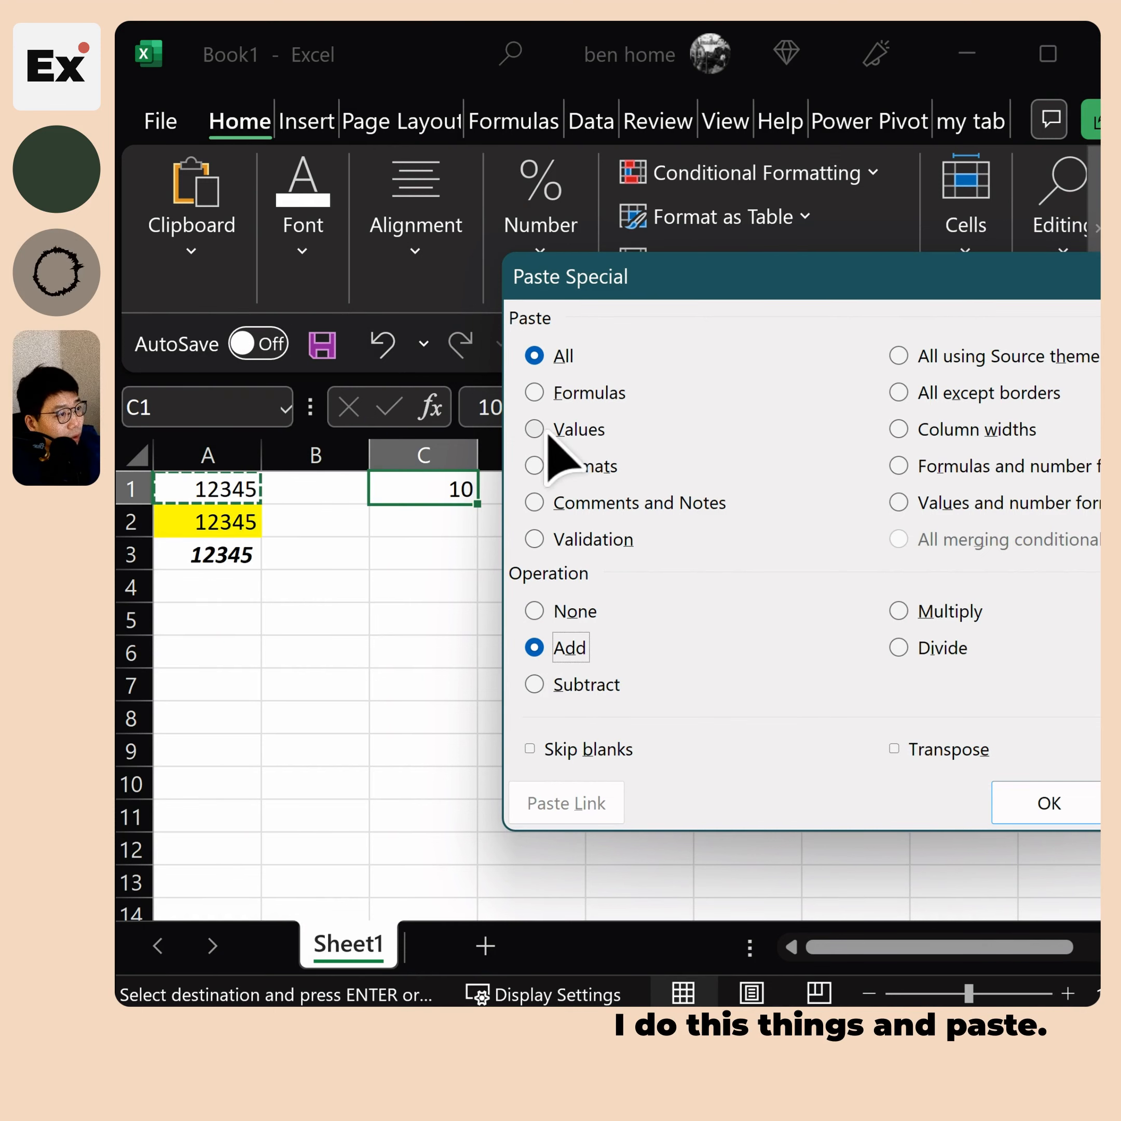
left_click(1069, 820)
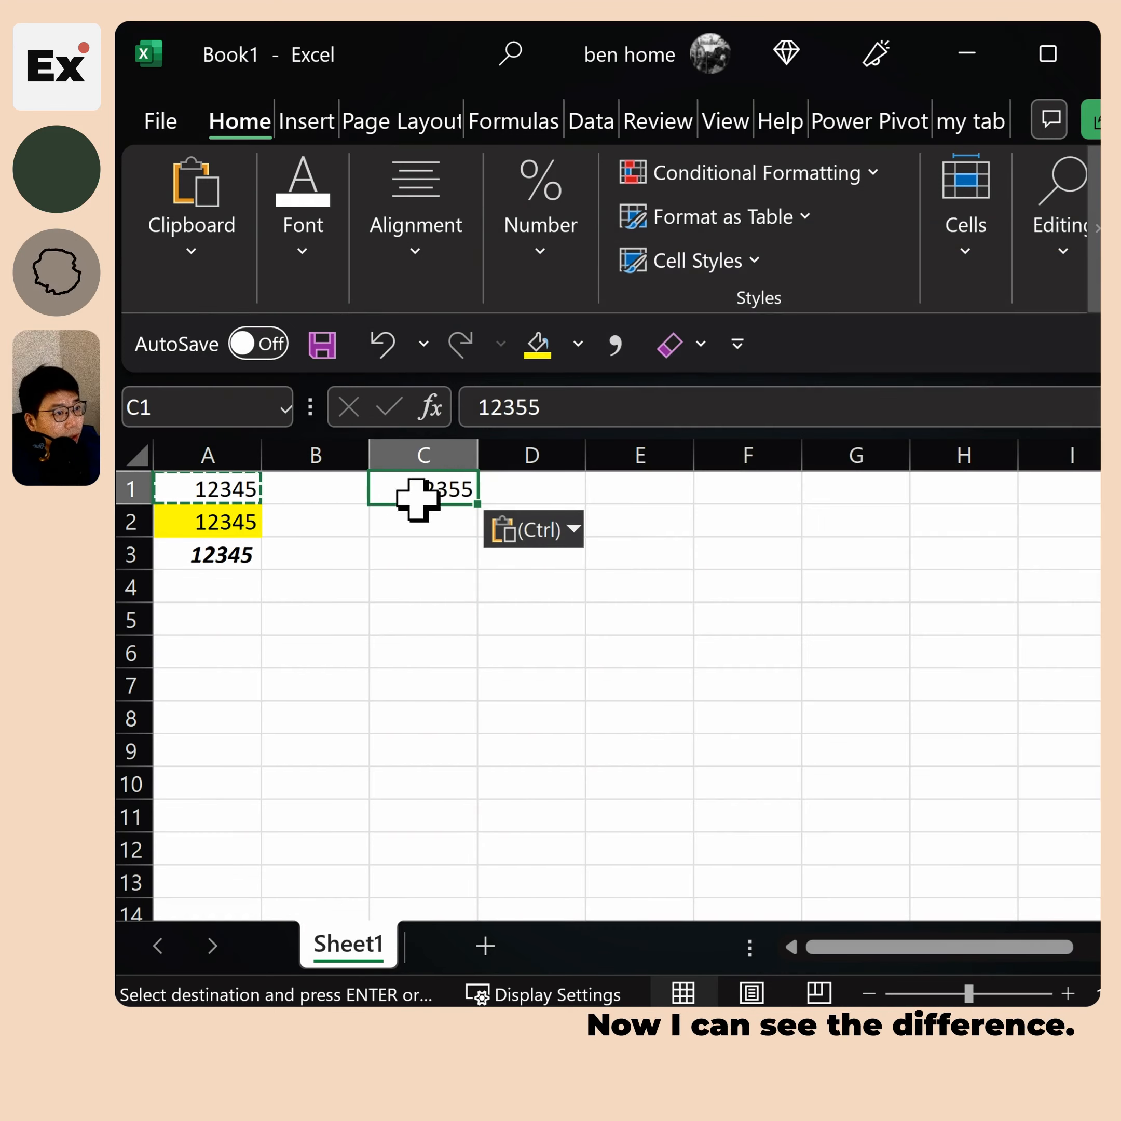
Calculate the difference of C1 minus A1 in cell B1
left_click(303, 495)
type("=")
key("Right")
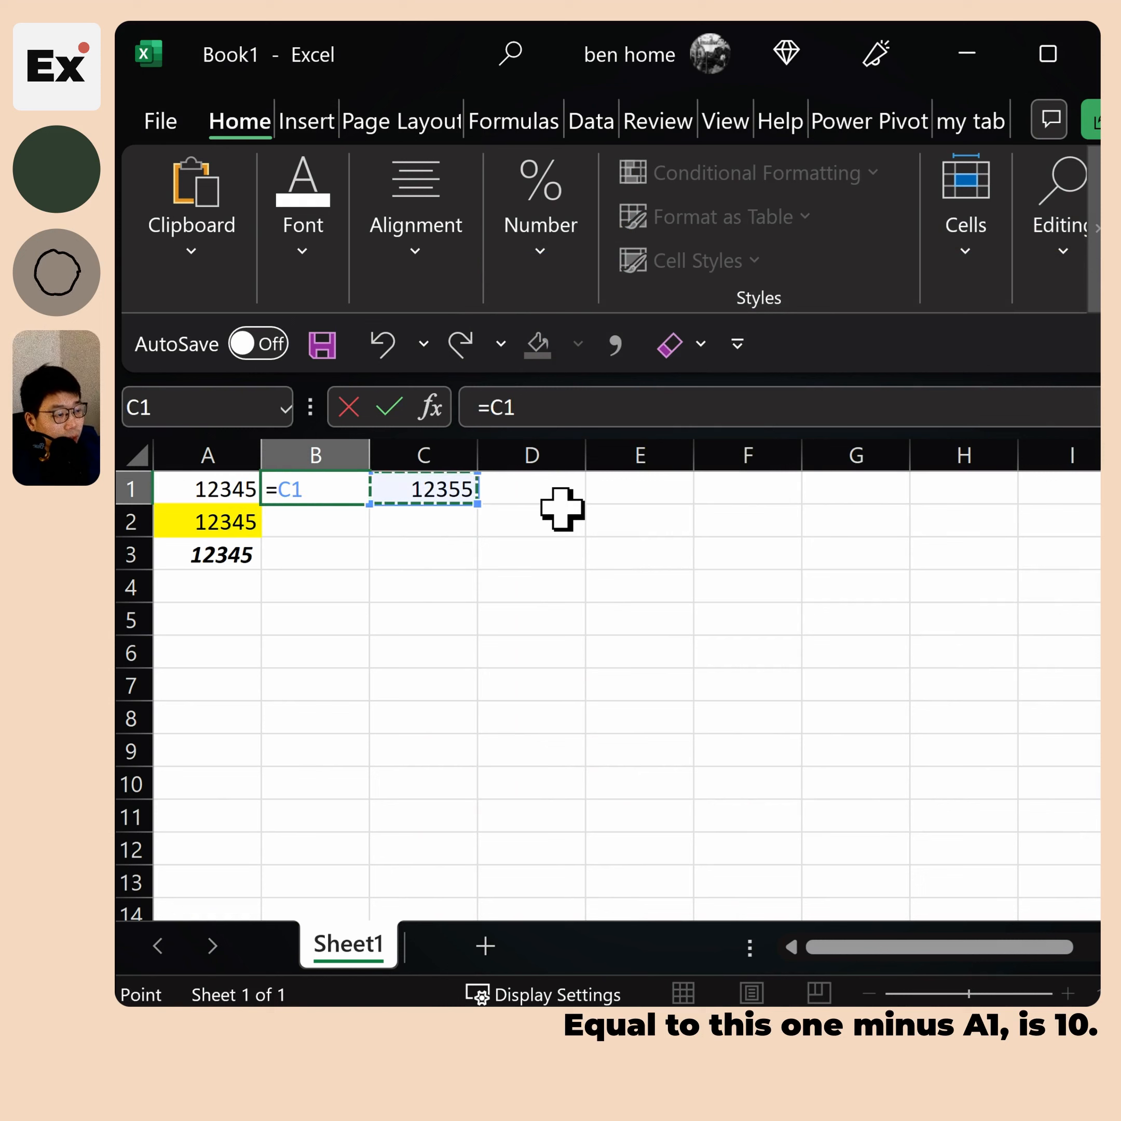
key("Return")
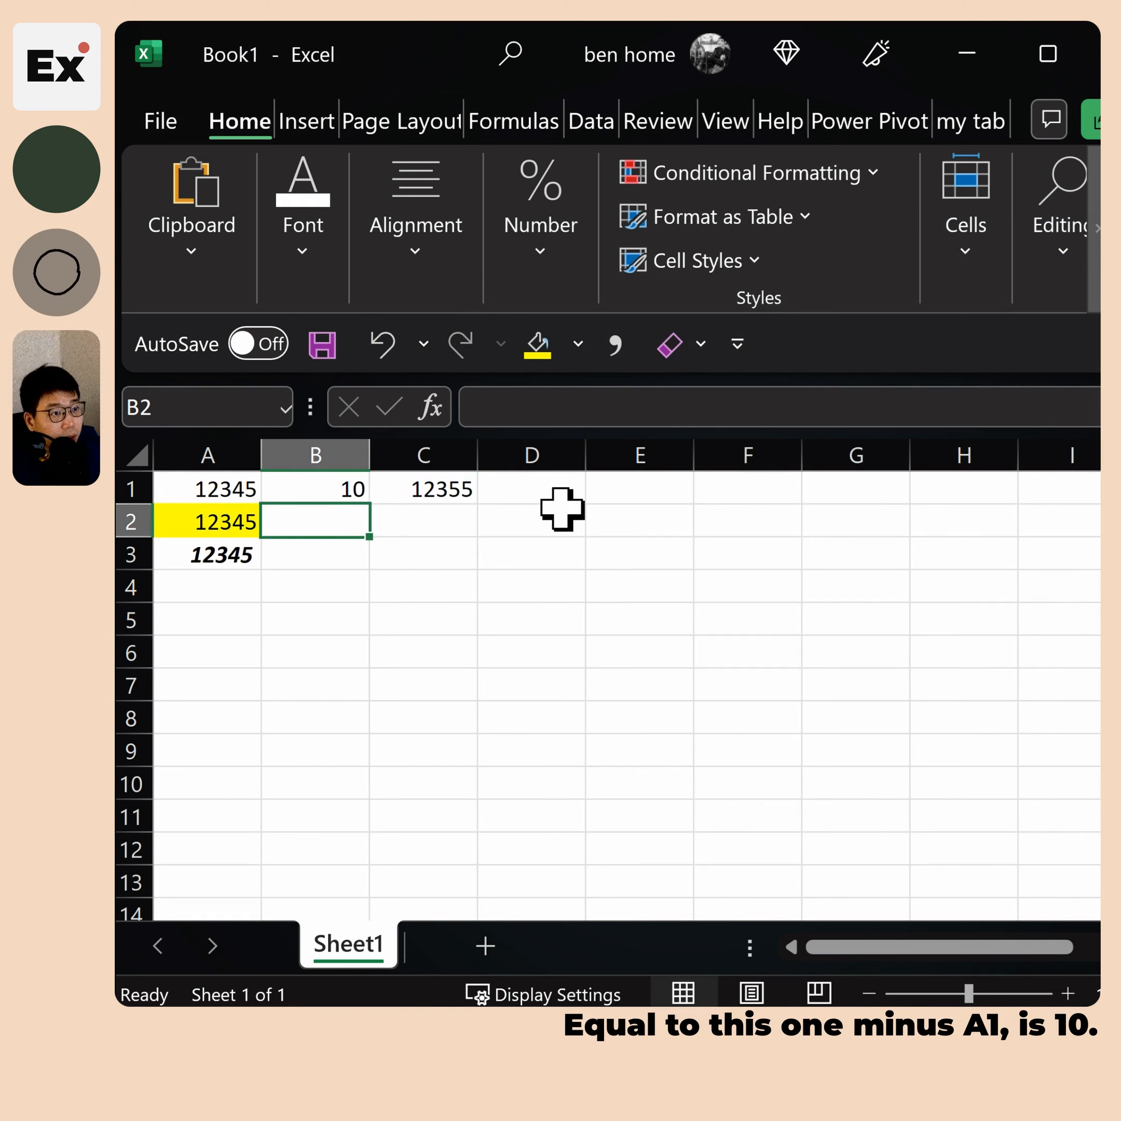
Undo the difference formula in B1 and the Add paste in C1, and reselect source cell A1
left_click(411, 485)
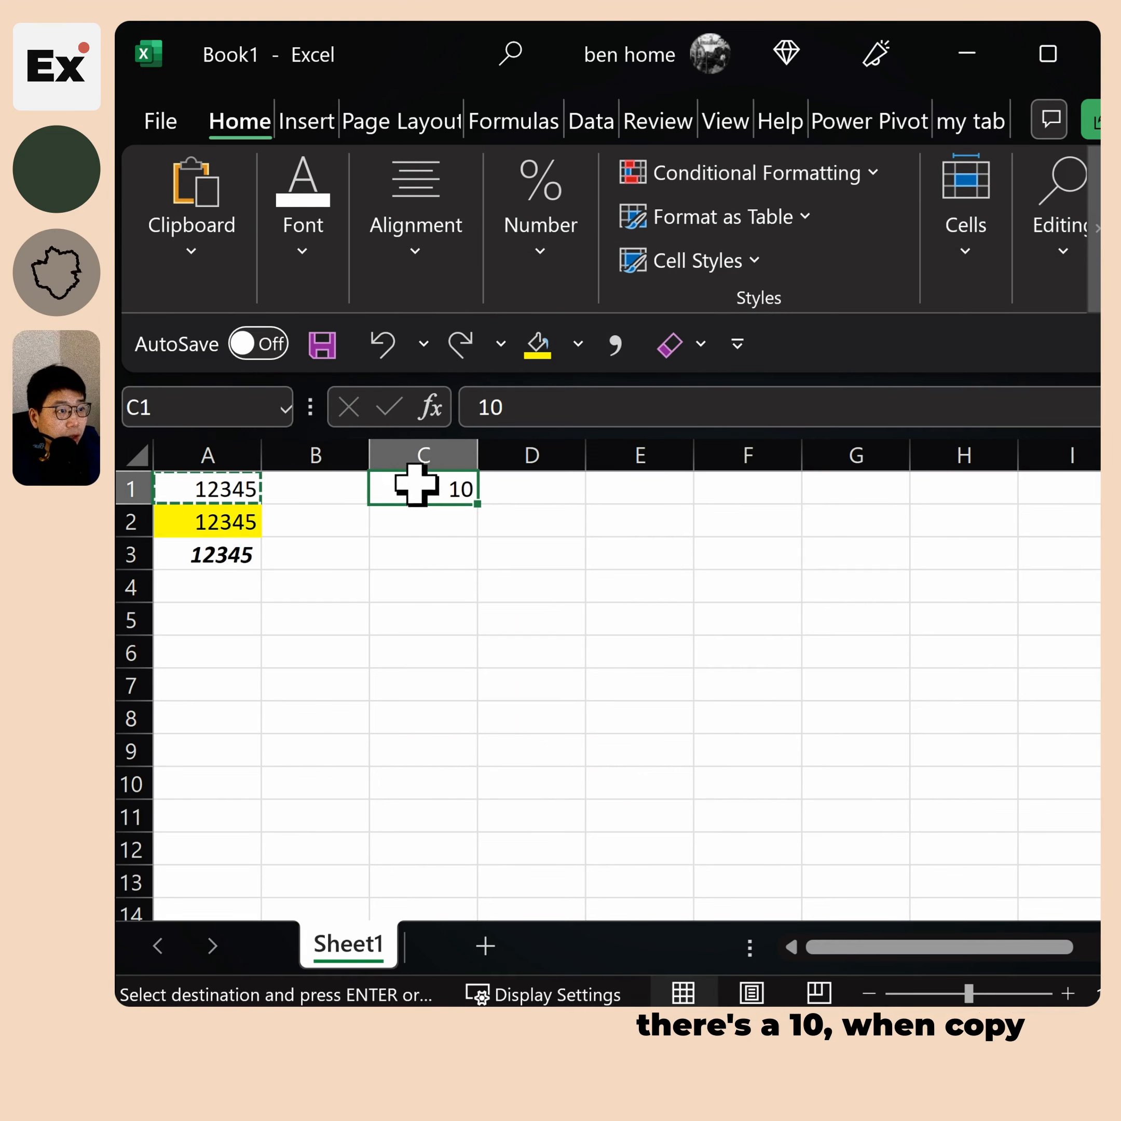
left_click(213, 494)
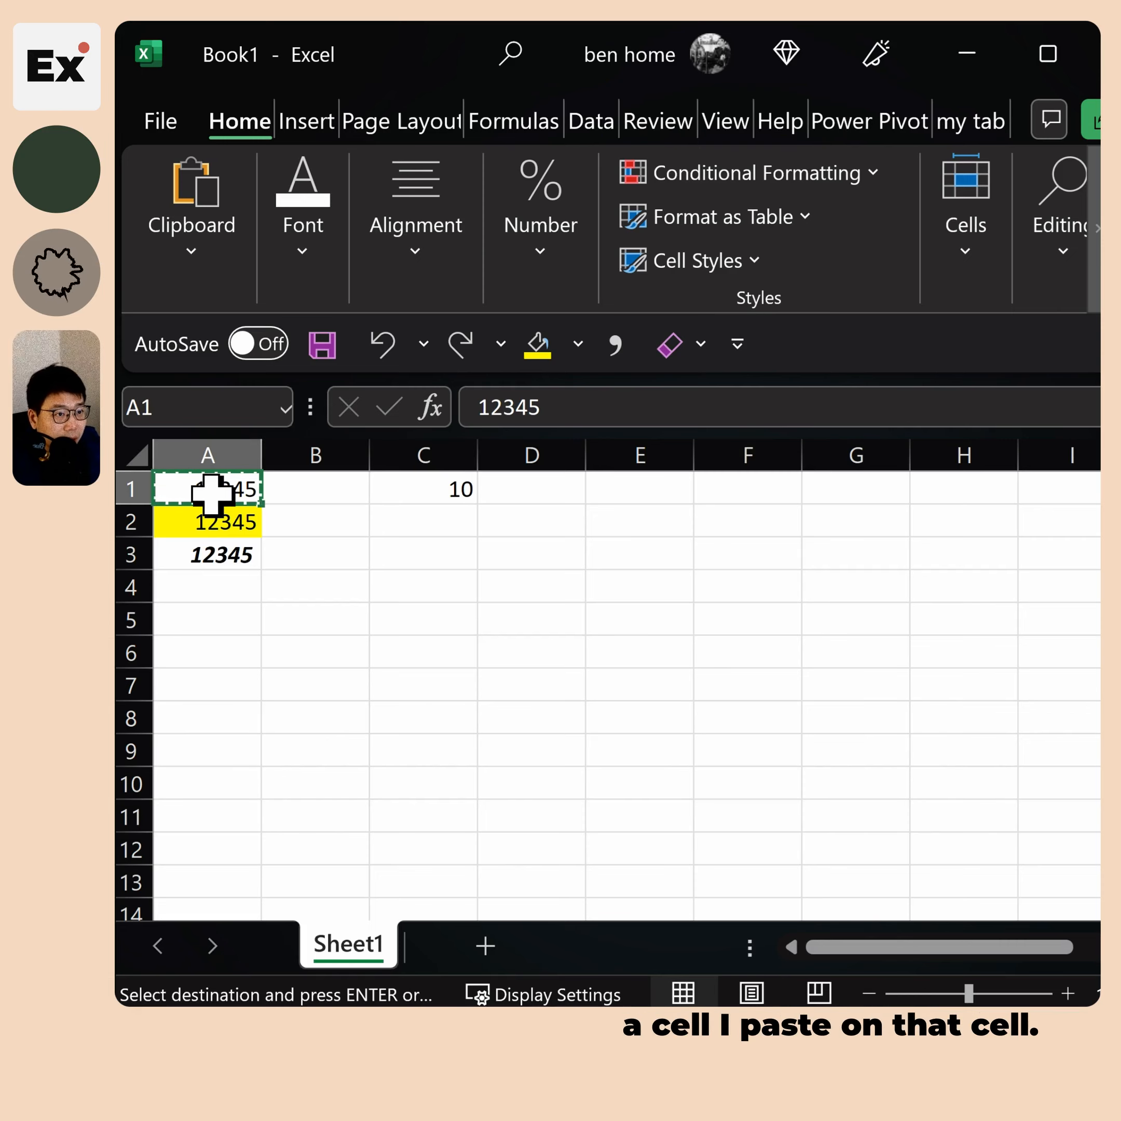
Examine the Add, Subtract, Multiply and Divide operations offered by Paste Special for cell C1, and close it without pasting
left_click(447, 489)
right_click(453, 492)
left_click(583, 518)
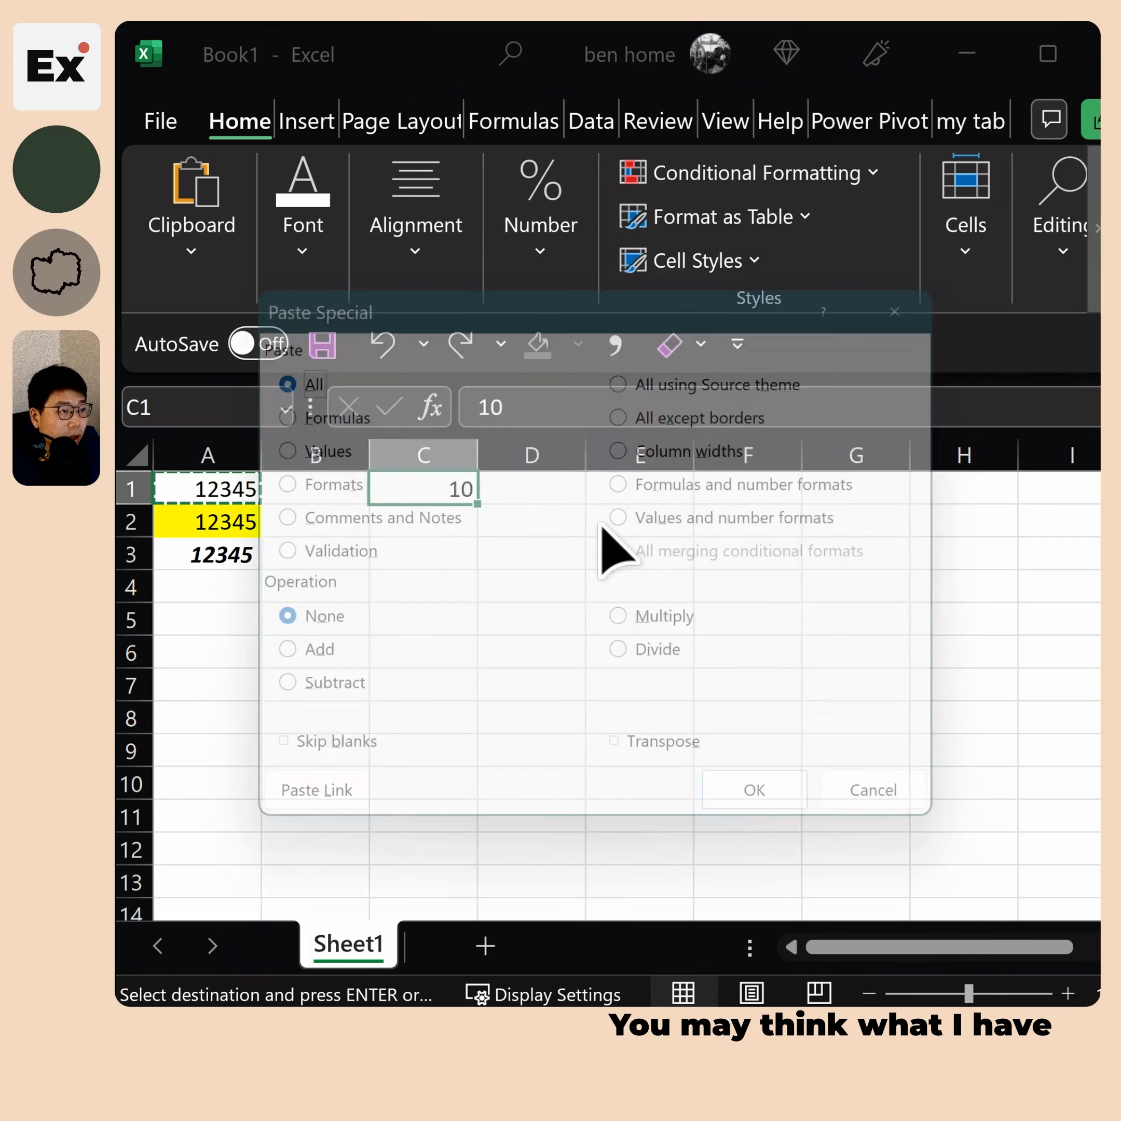
left_click_drag(533, 286, 807, 293)
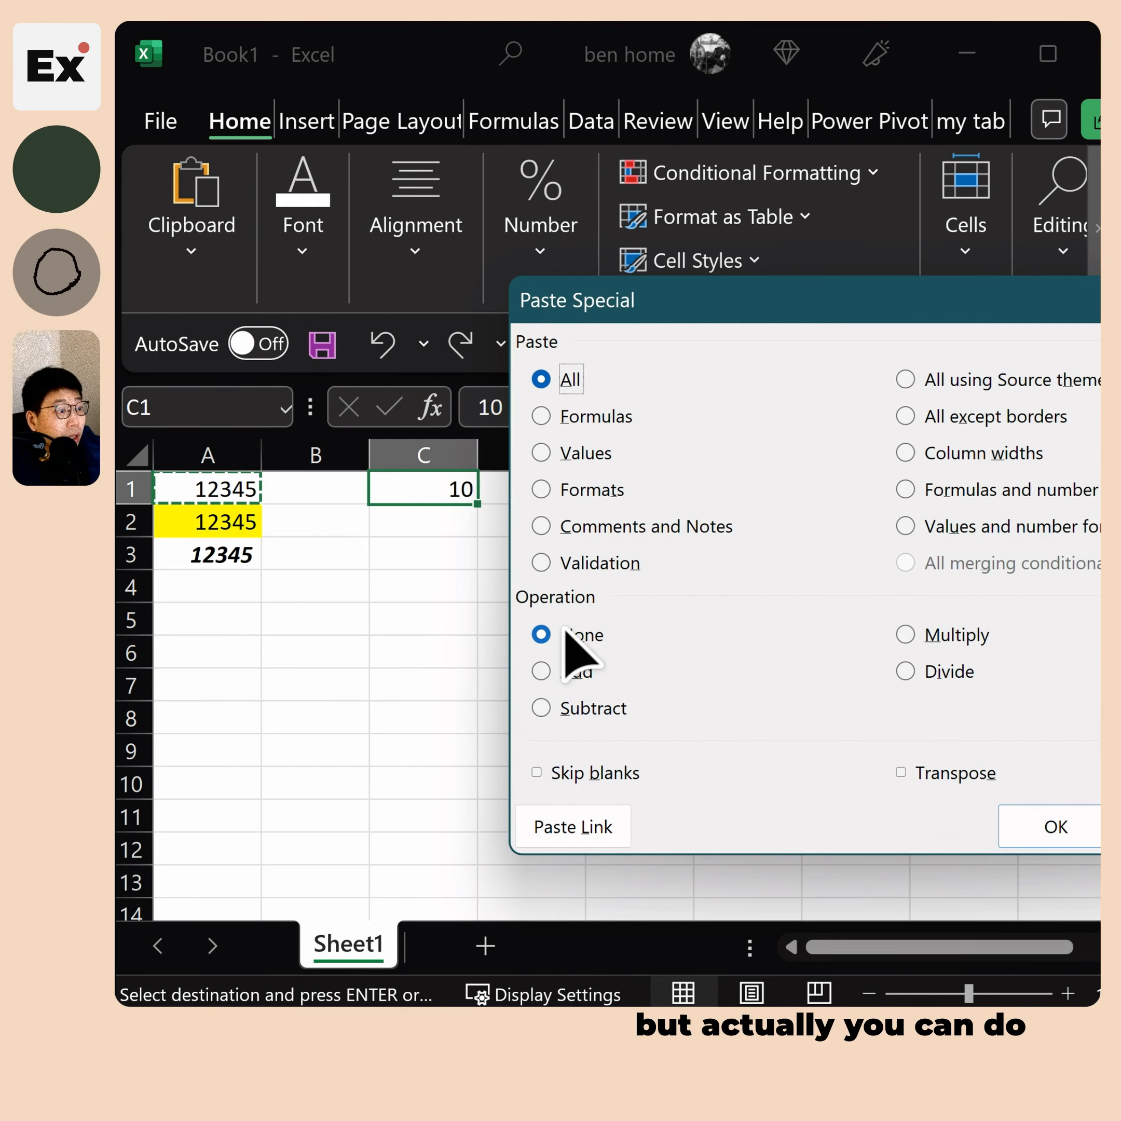
left_click(556, 672)
left_click(560, 708)
left_click(562, 672)
left_click(563, 709)
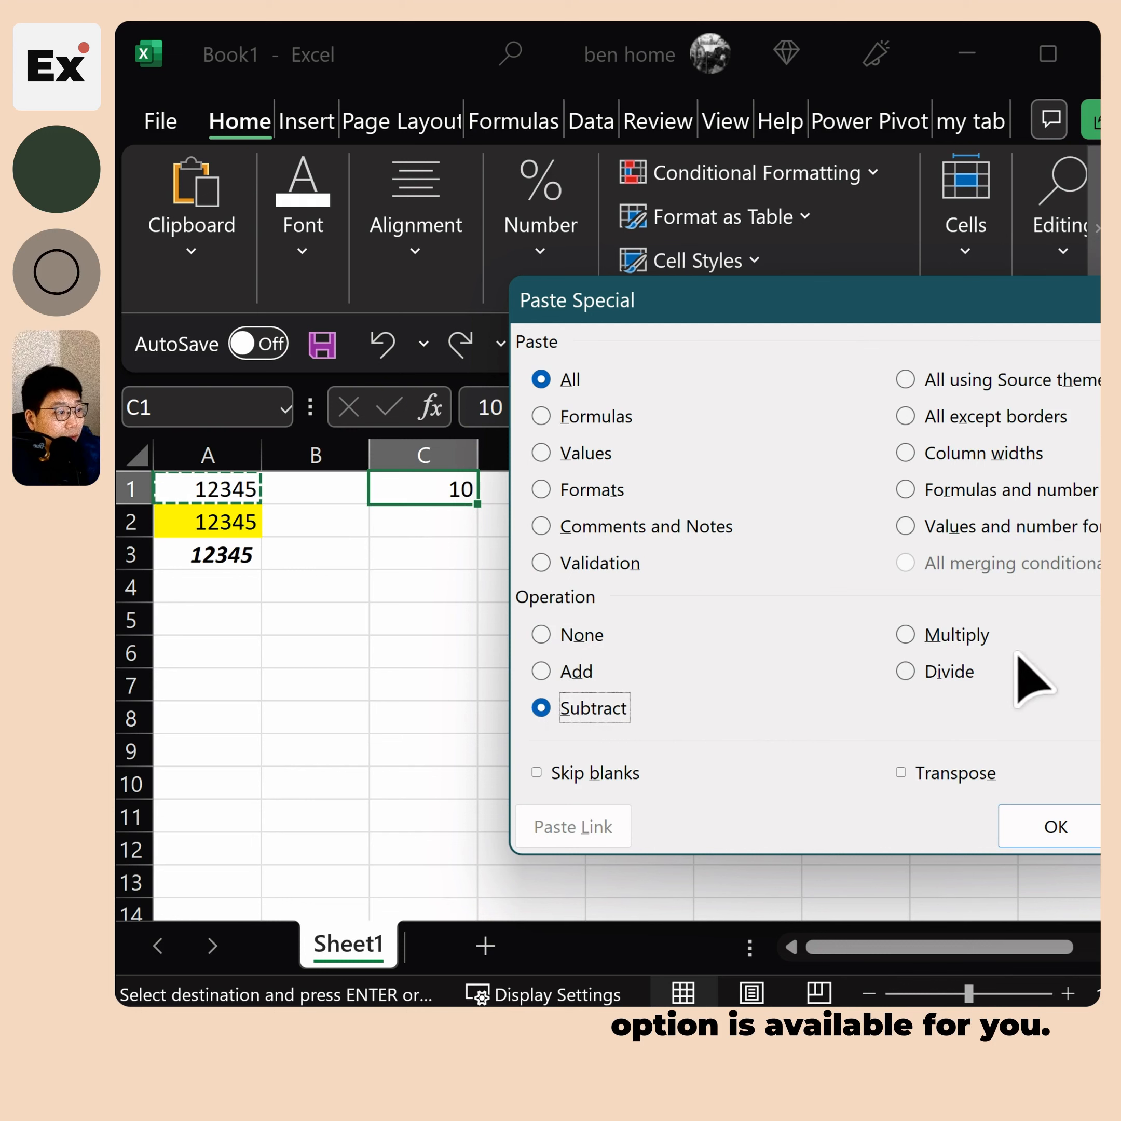
left_click(946, 671)
left_click(948, 635)
left_click(557, 671)
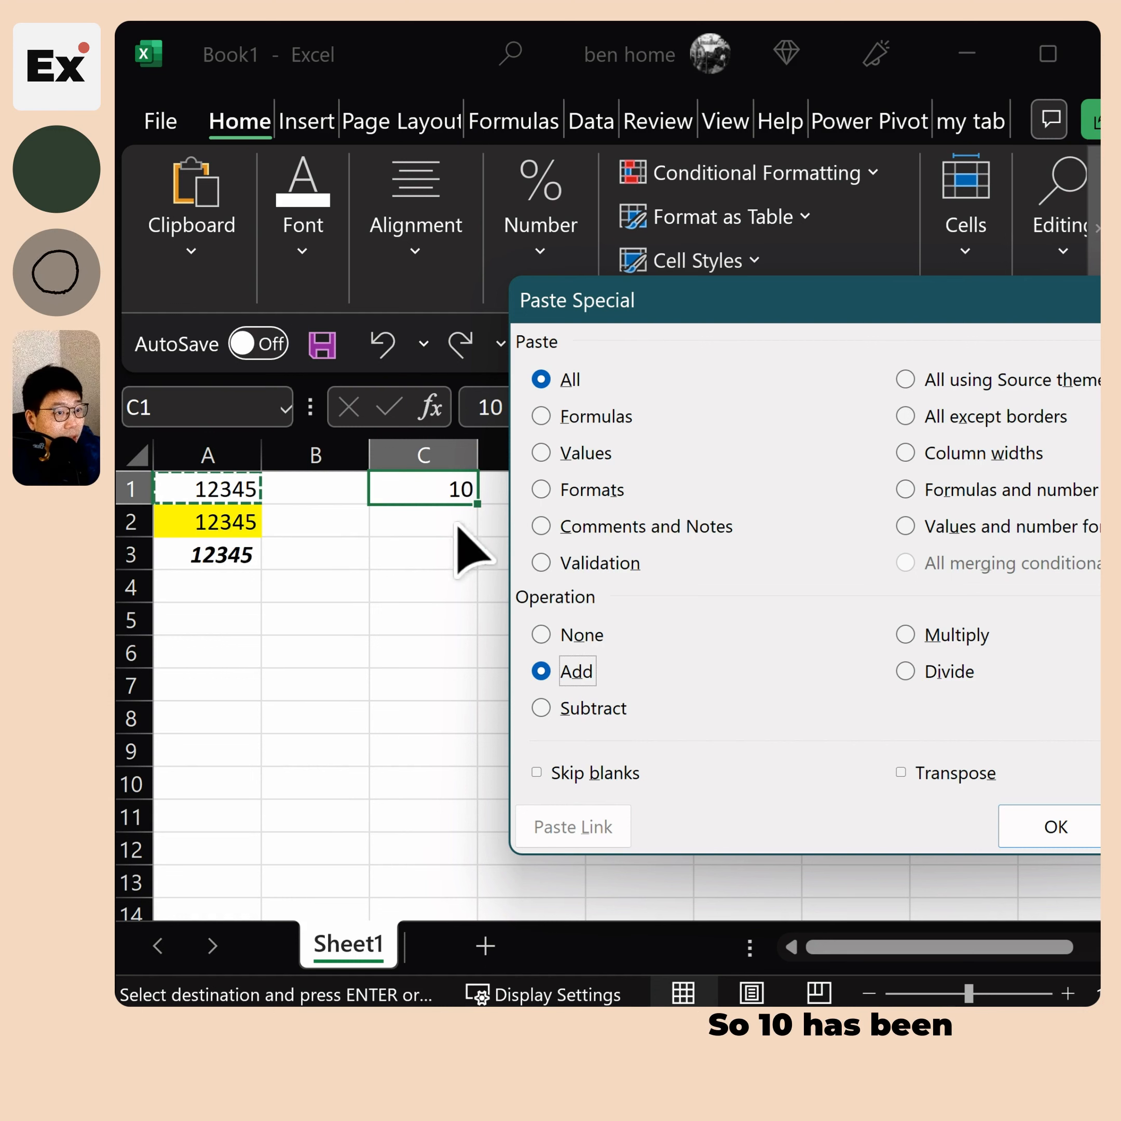
left_click(540, 709)
left_click(907, 635)
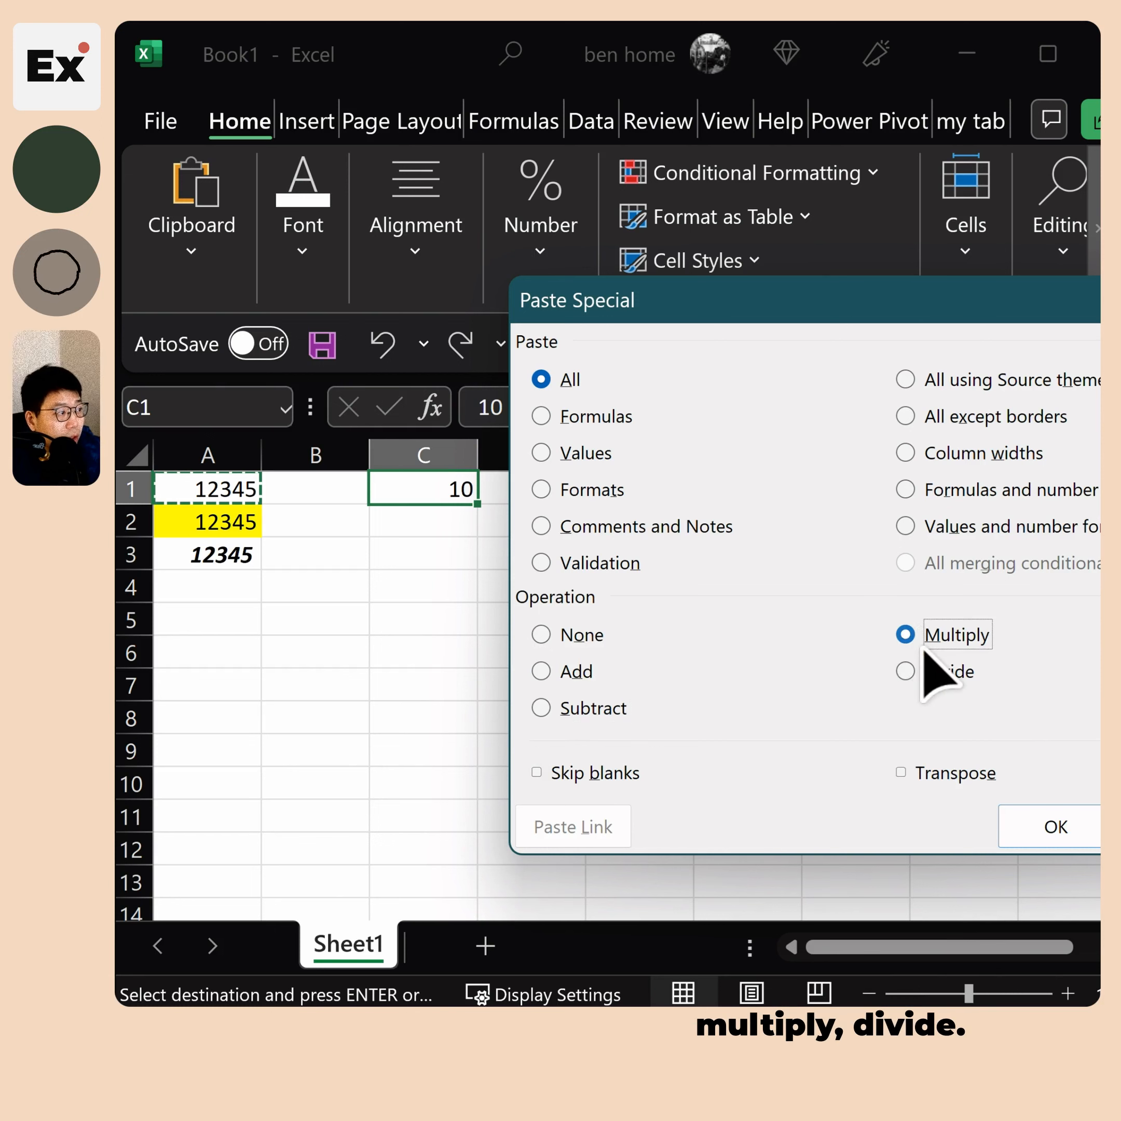
left_click(907, 671)
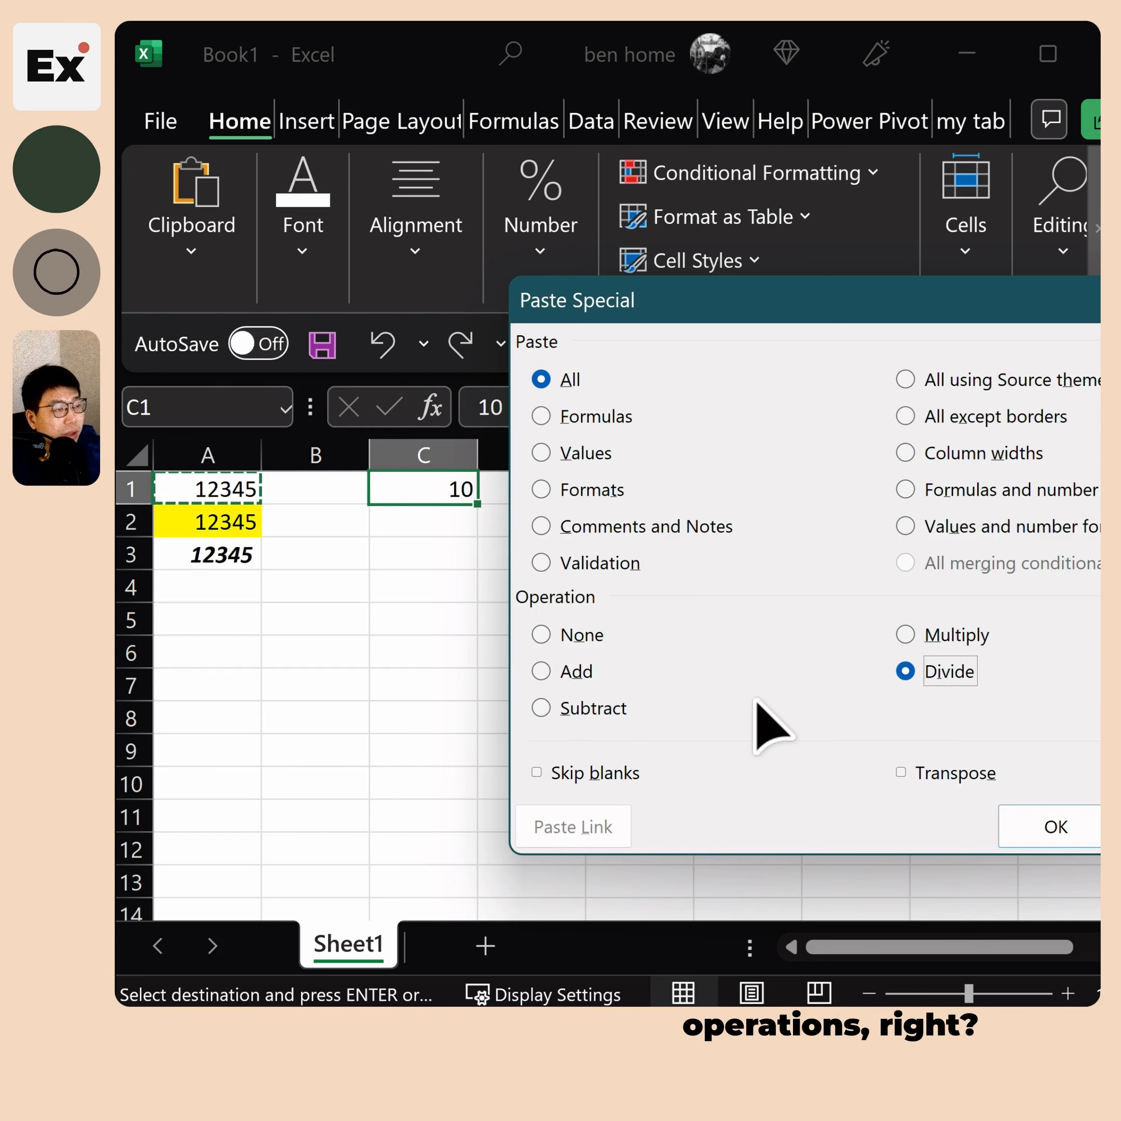
key("Escape")
left_click(424, 529)
left_click(335, 498)
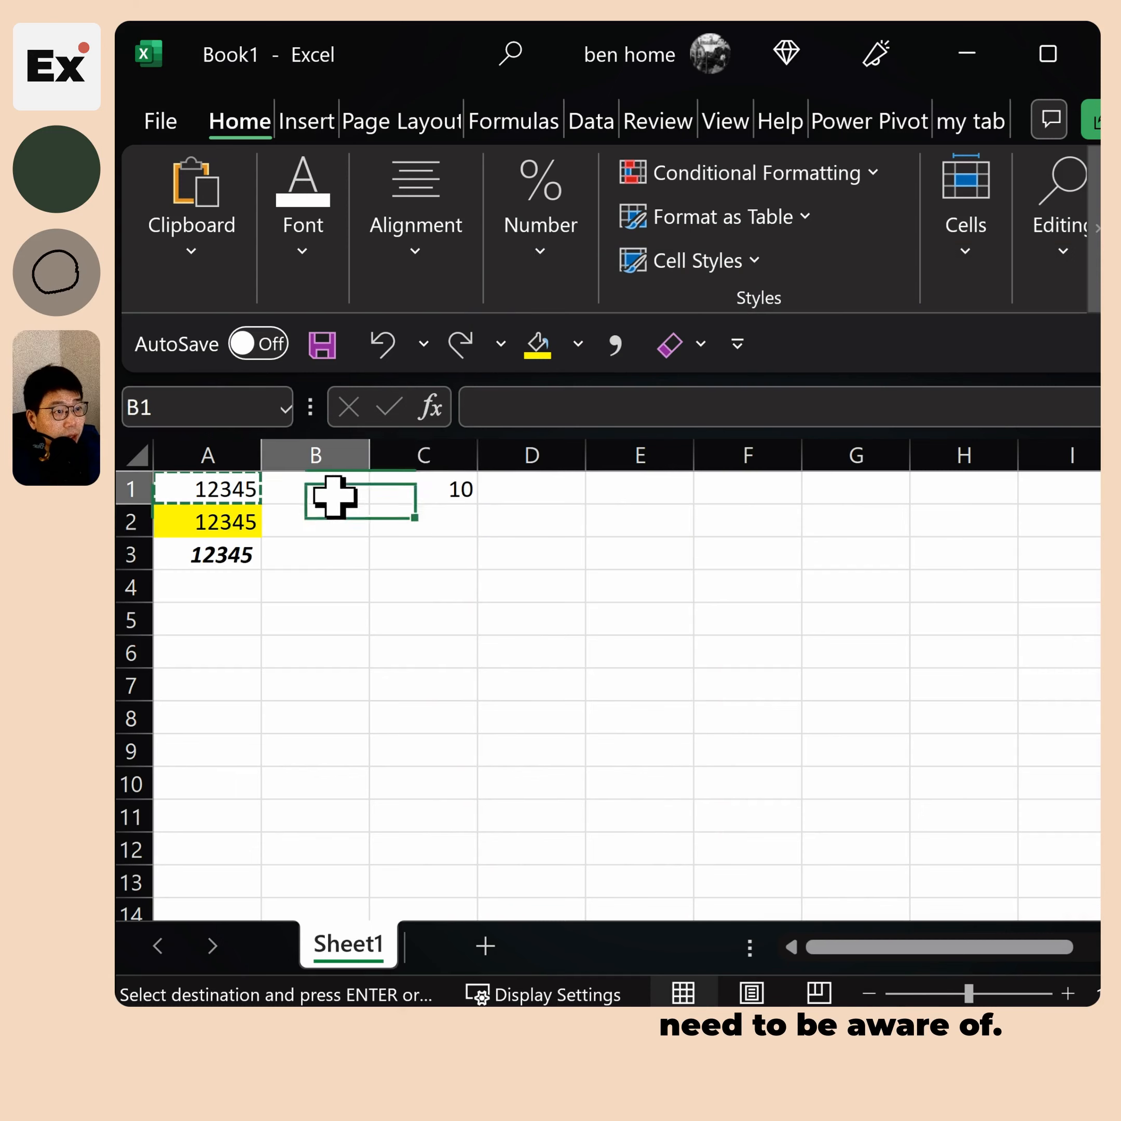
left_click(427, 489)
right_click(430, 489)
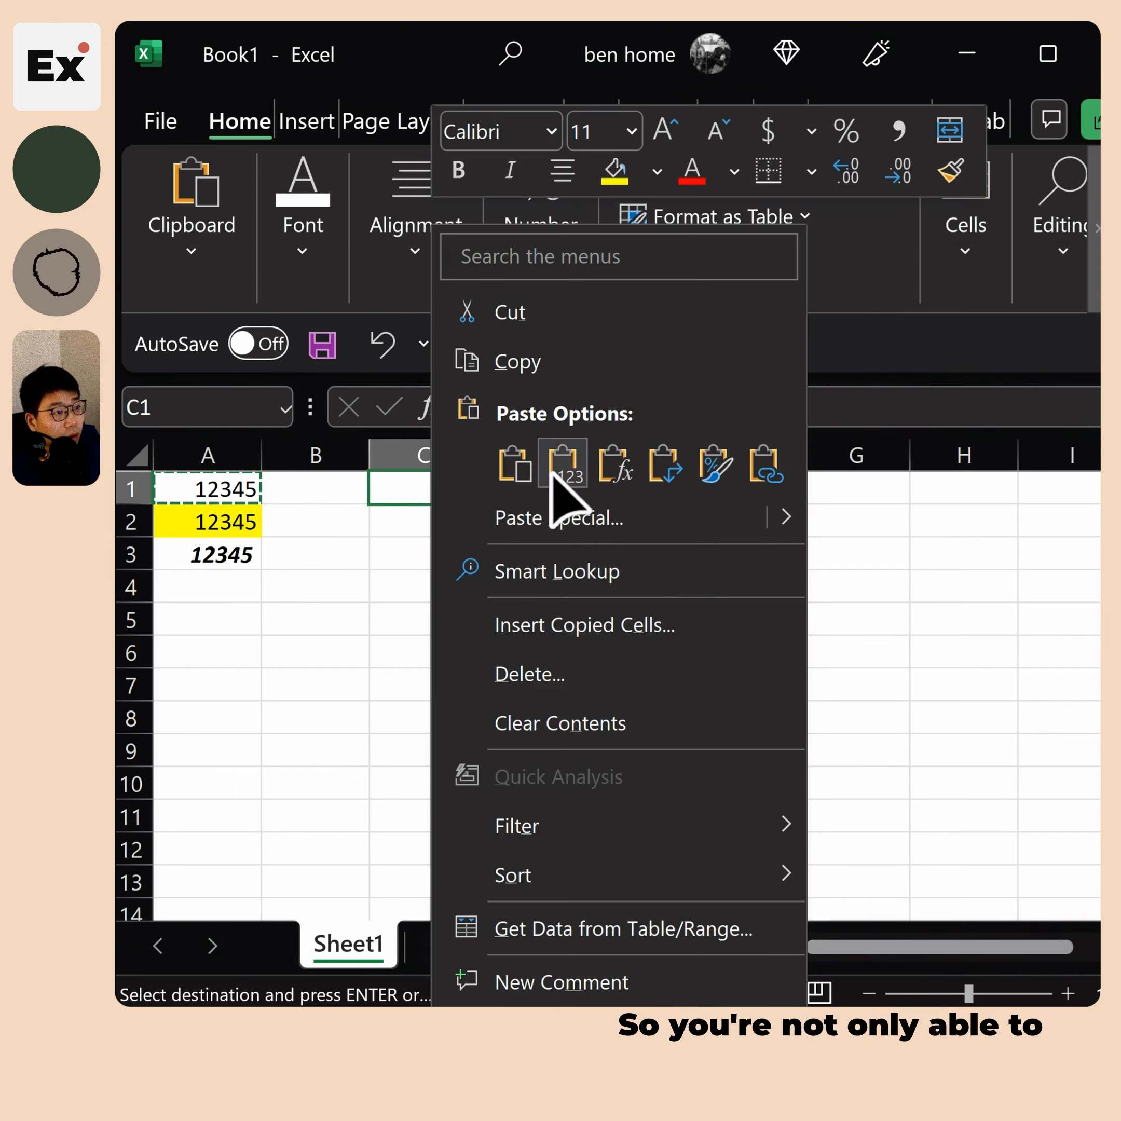
left_click(556, 517)
left_click_drag(303, 302, 636, 329)
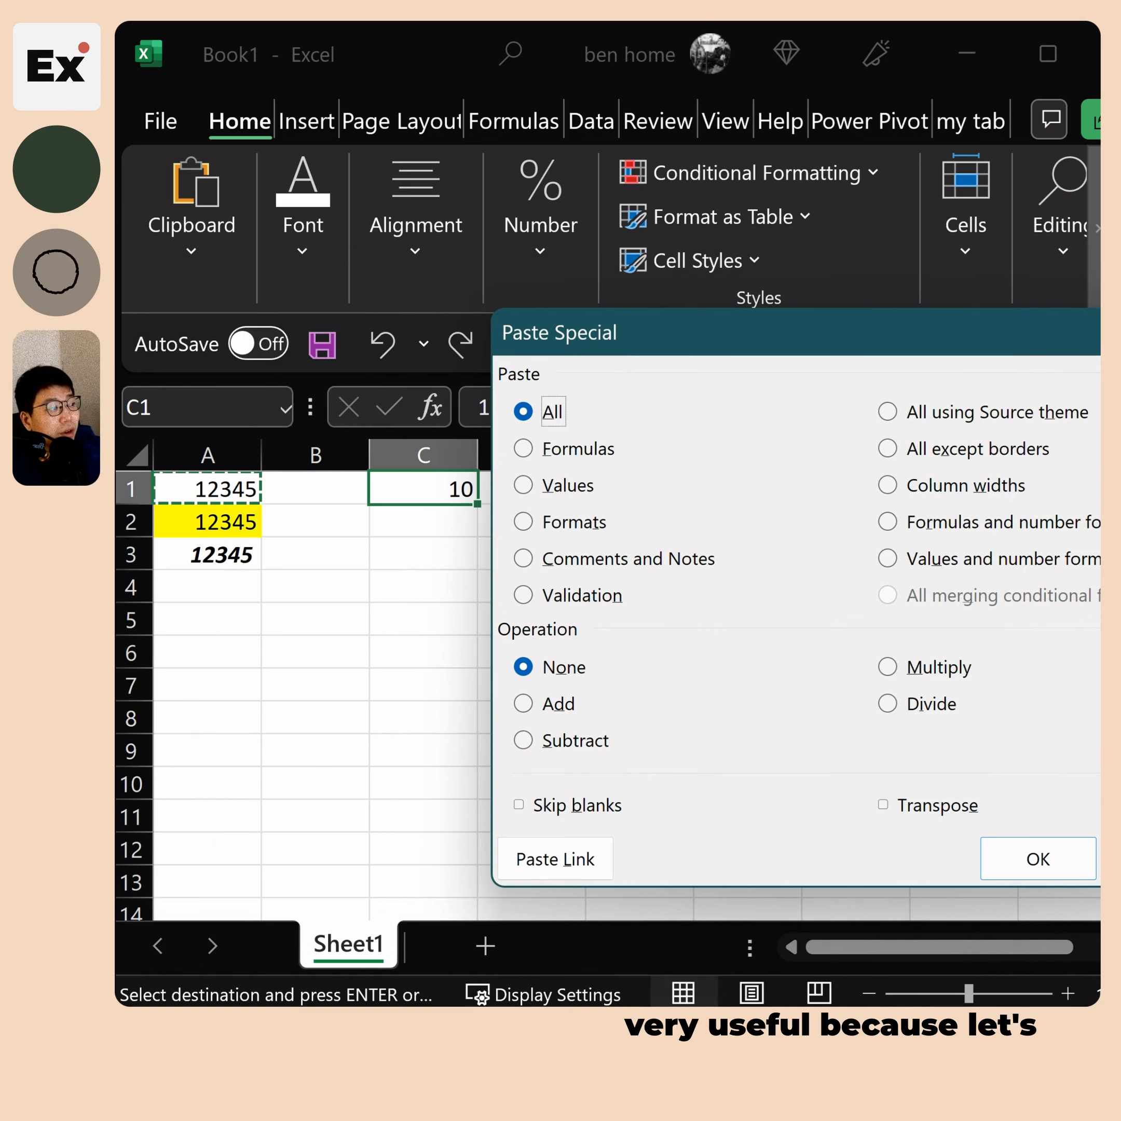
key("Escape")
left_click(508, 494)
Fill cells C1:C3 with the value 10 in a single entry
left_click_drag(216, 495, 224, 557)
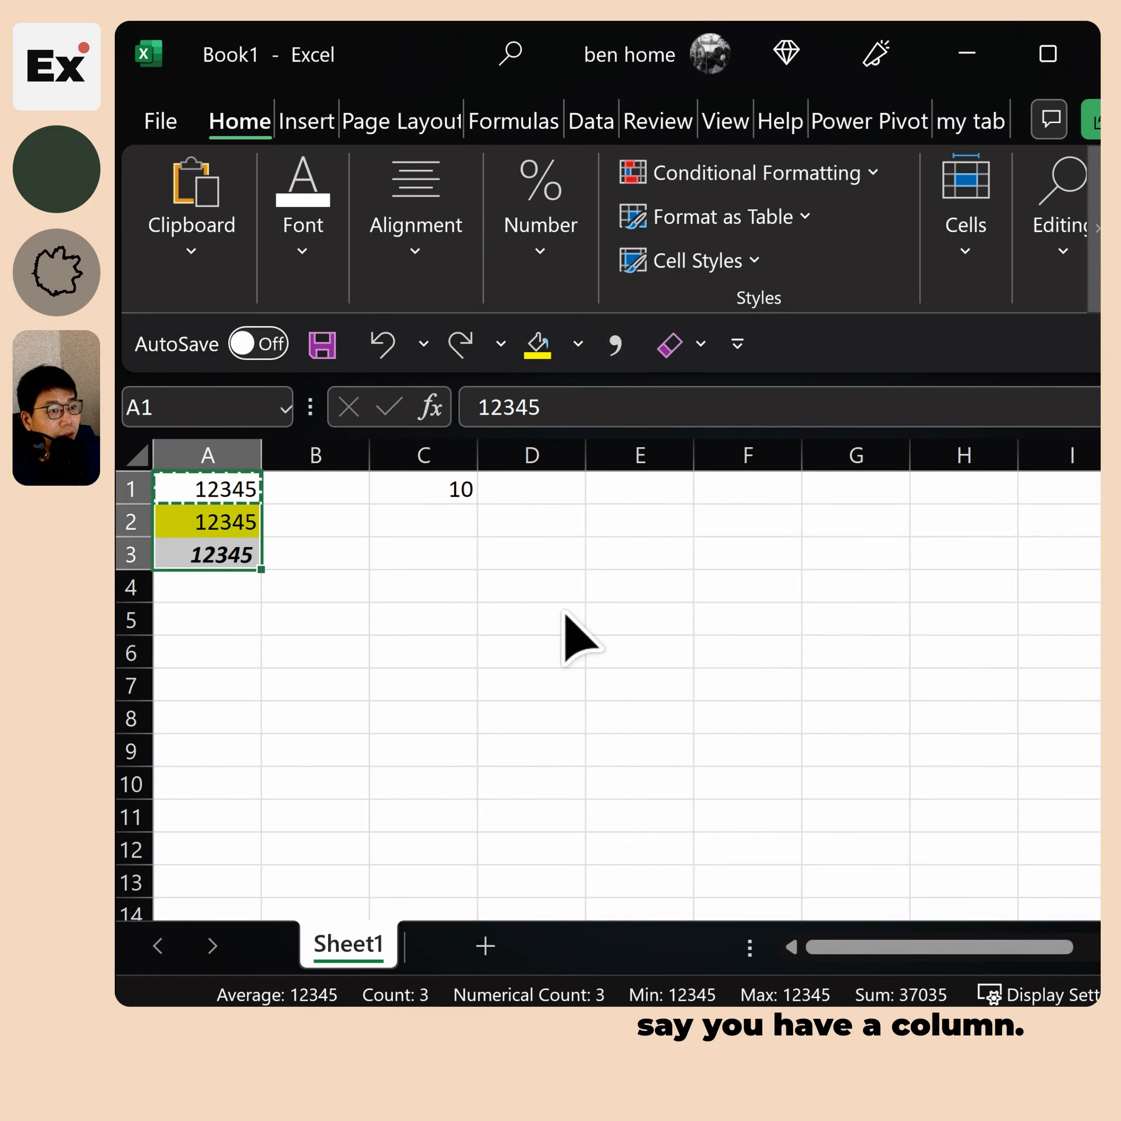
left_click_drag(448, 488, 448, 546)
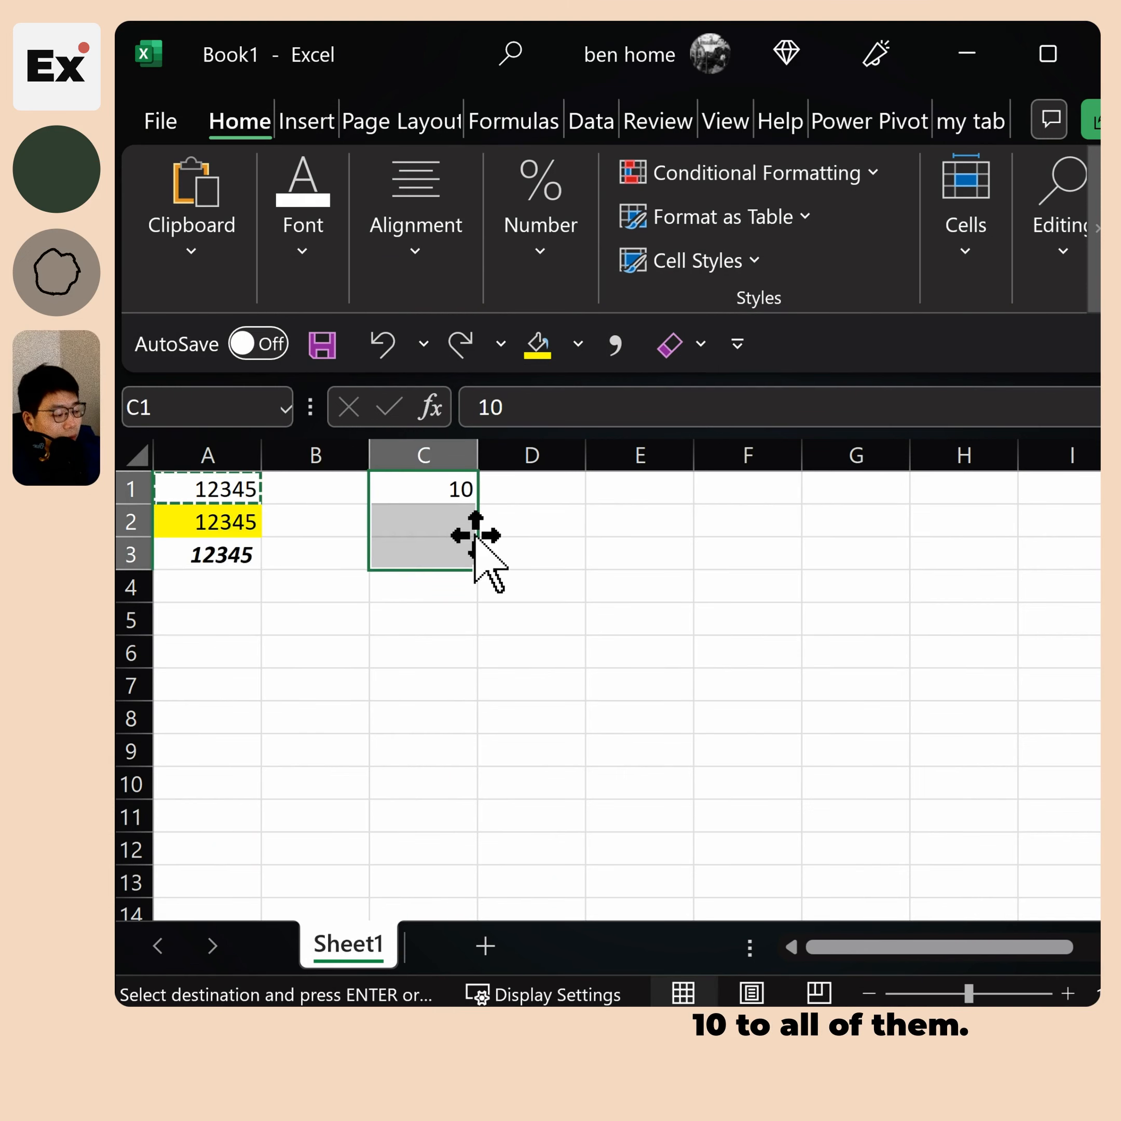
type("10")
key("ctrl+Return")
left_click(420, 494)
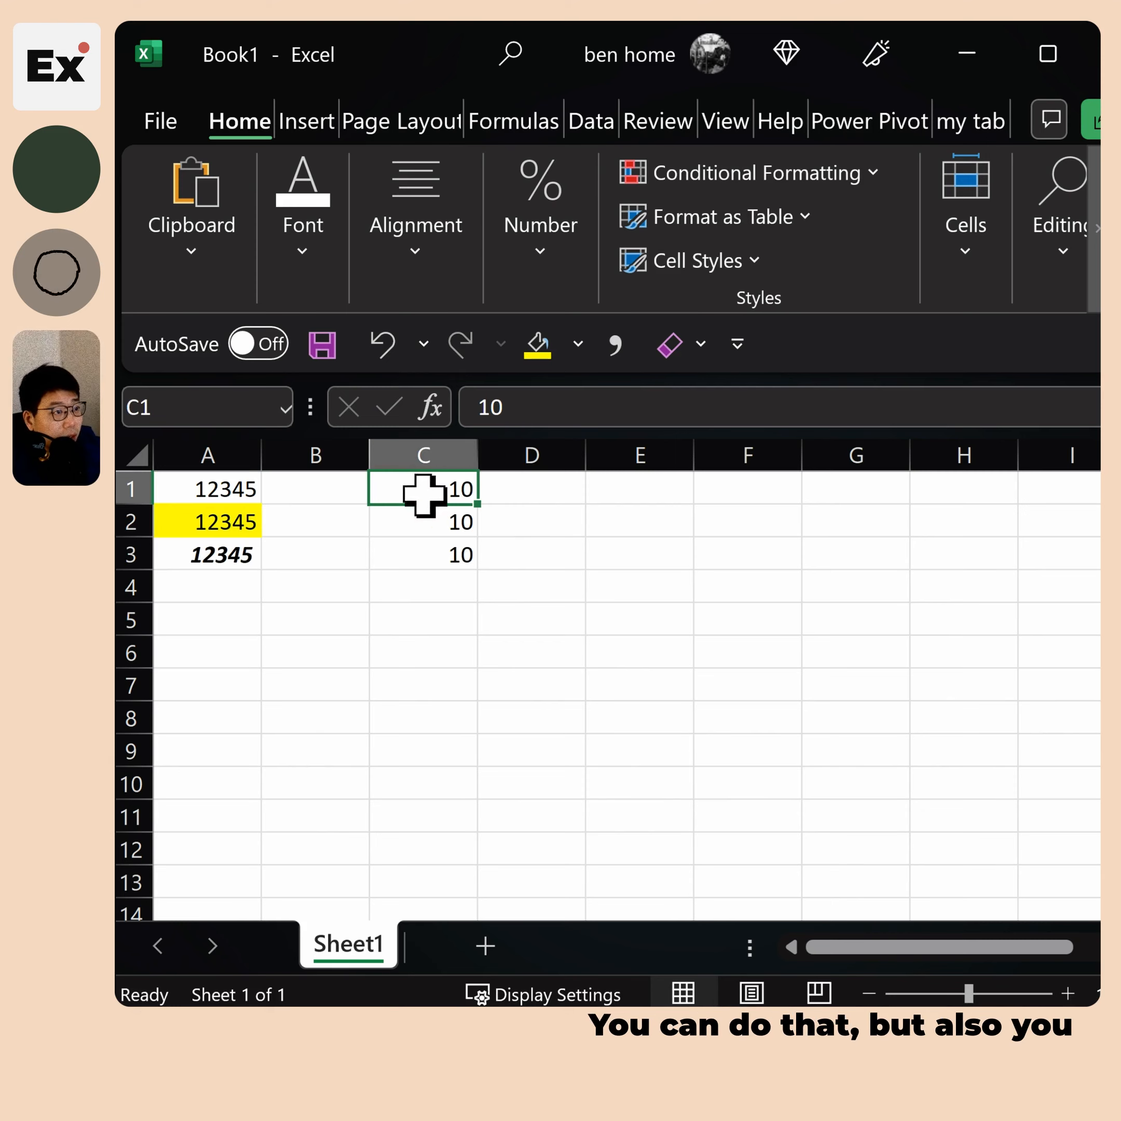
Copy the numbers in cells A1:A3
left_click_drag(201, 489, 208, 546)
right_click(215, 551)
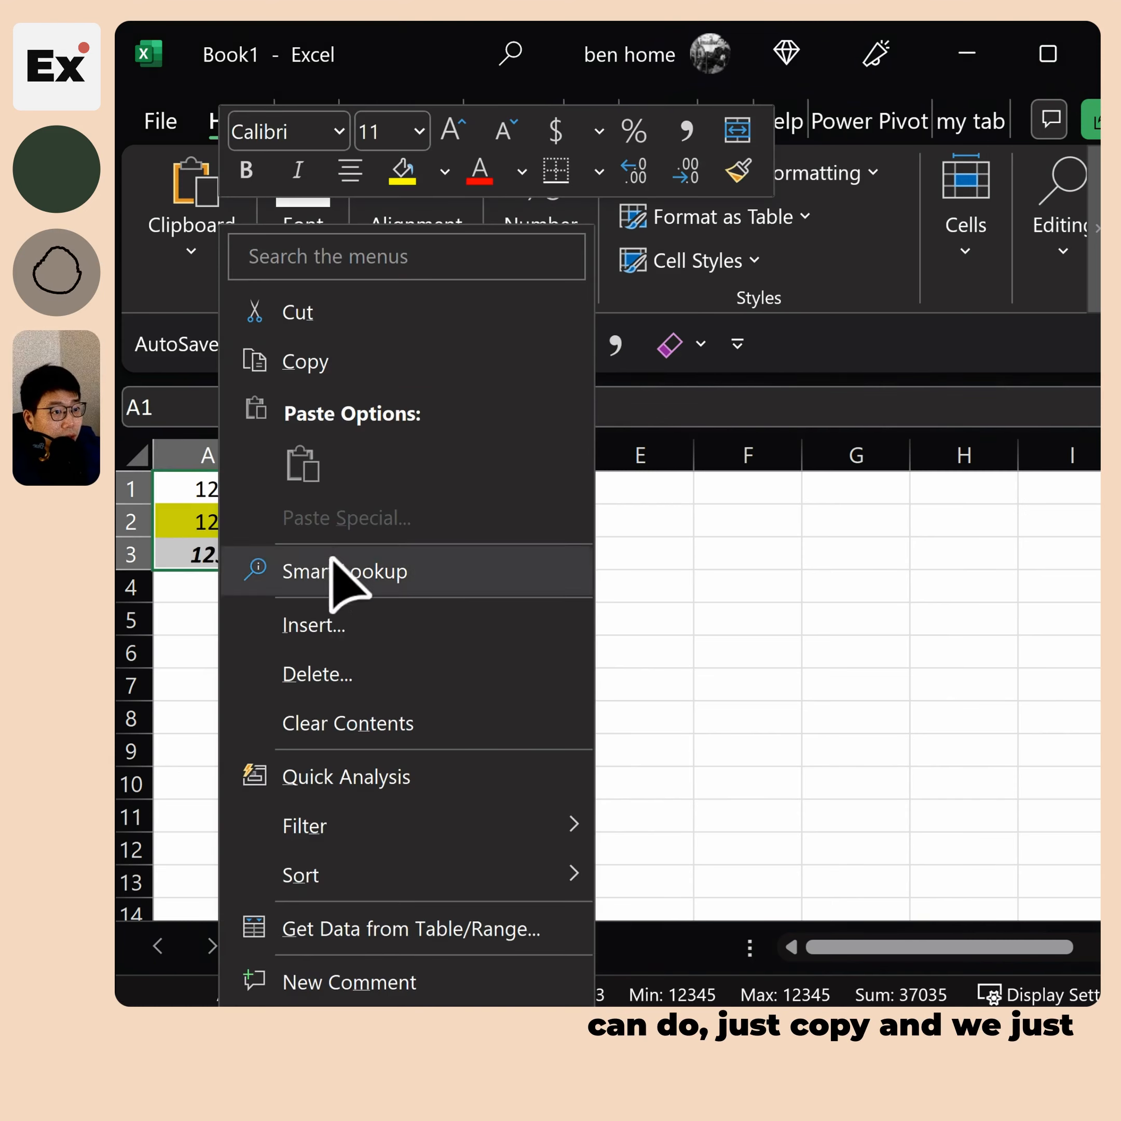
left_click(300, 362)
Paste the copied range onto the cells starting at C1 using Paste Special with Values and the Multiply operation
left_click(512, 500)
left_click(431, 495)
right_click(439, 490)
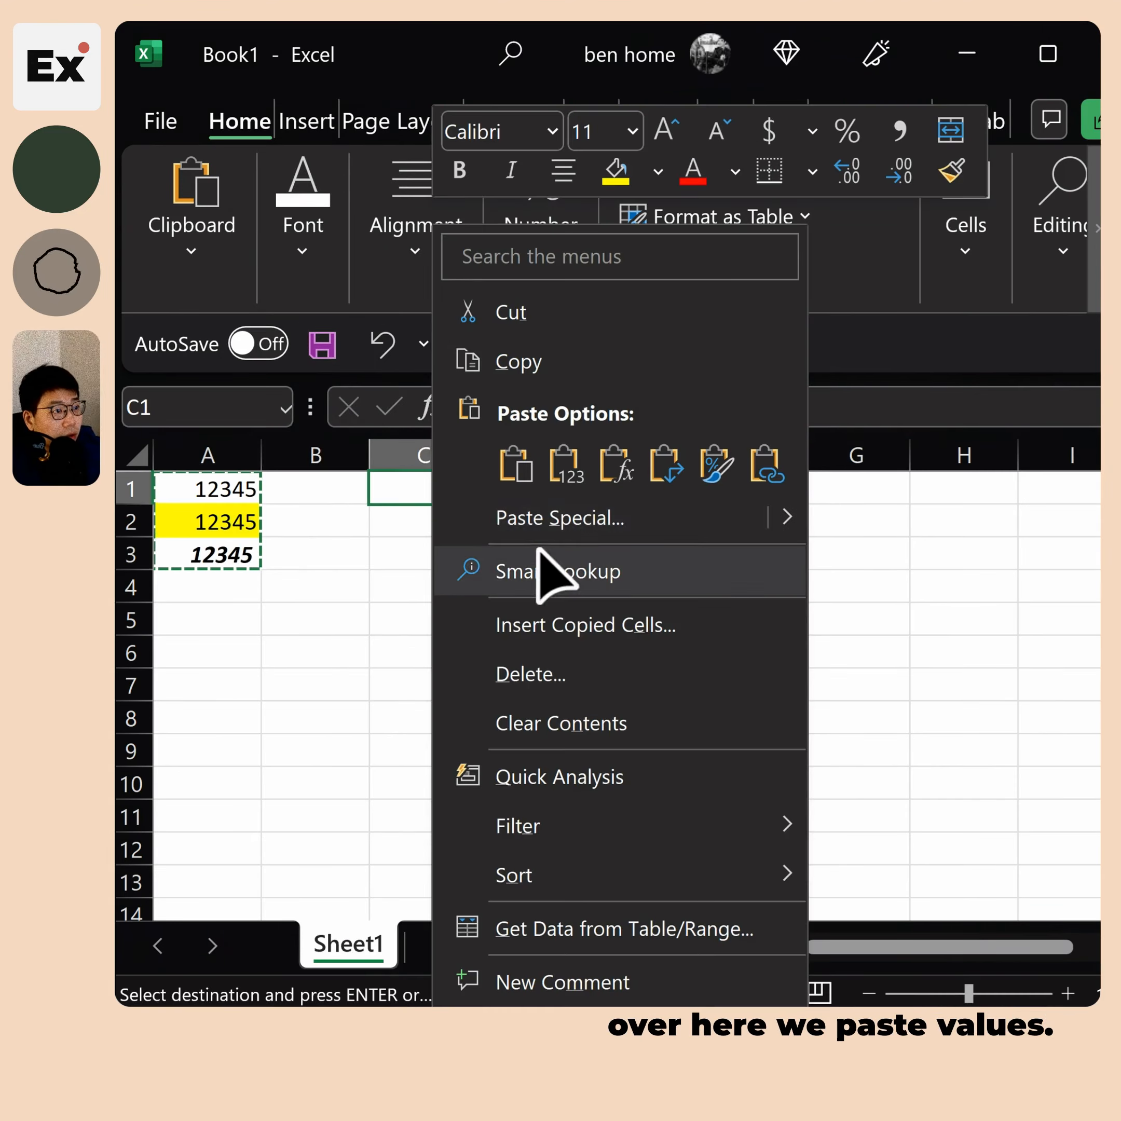
left_click(554, 524)
left_click(215, 457)
left_click(247, 675)
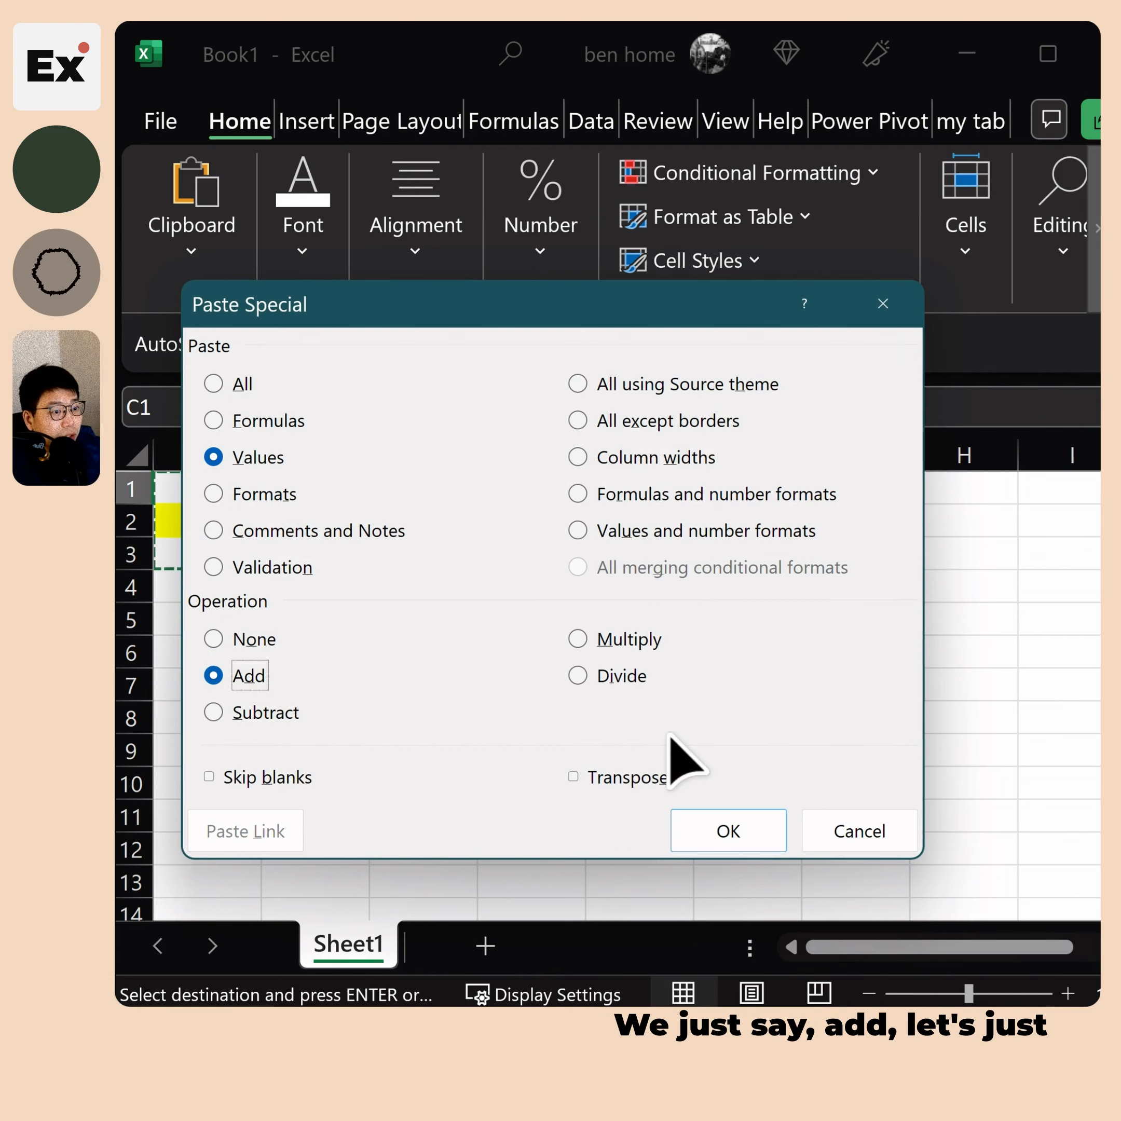
left_click(574, 640)
left_click(725, 829)
Inspect the contents of cells C1, C2 and C3 to check whether they hold plain numbers or formulas
left_click_drag(425, 492, 412, 555)
left_click(433, 492)
left_click_drag(583, 405, 474, 412)
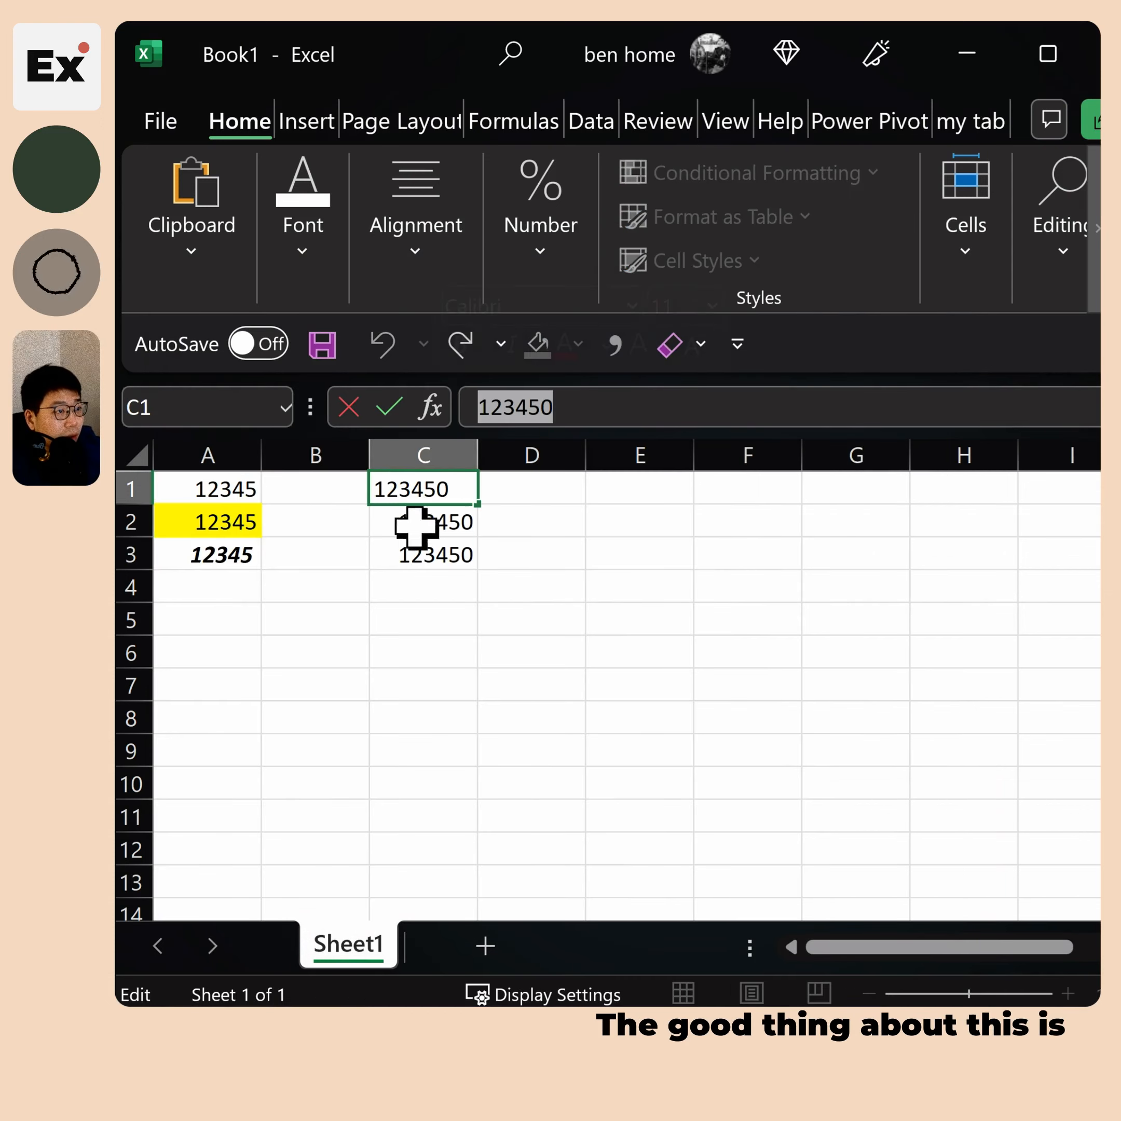
left_click(423, 549)
left_click(450, 496)
left_click(446, 547)
left_click(446, 523)
left_click(457, 481)
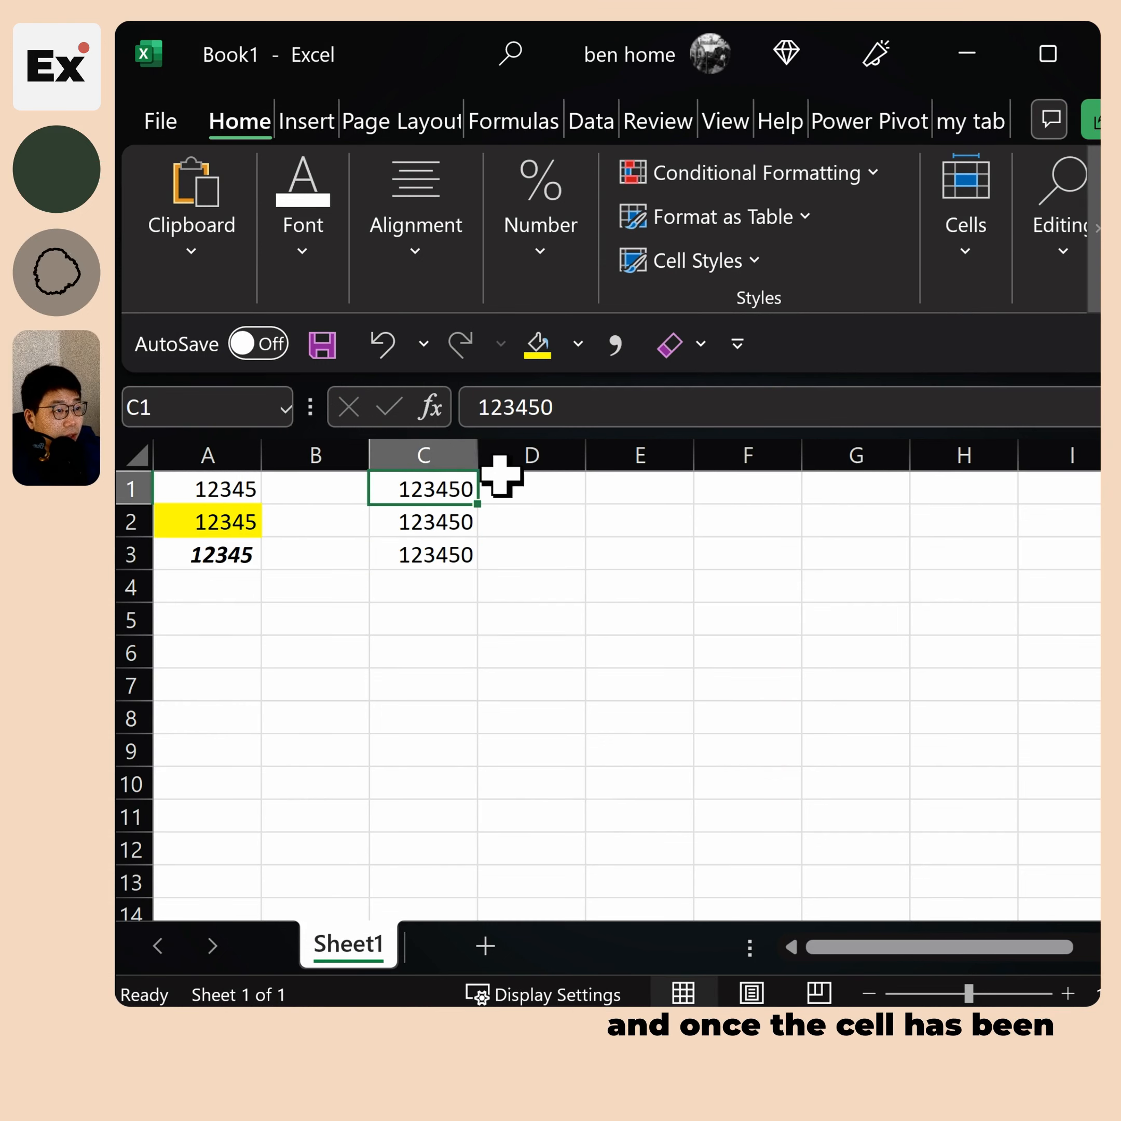
Replace the numbers in A1:A3 with 65454 and check the contents of C1:C3 for any effect
left_click_drag(247, 495, 207, 542)
left_click(255, 544)
type("65454")
key("ctrl+Return")
left_click_drag(436, 489, 430, 556)
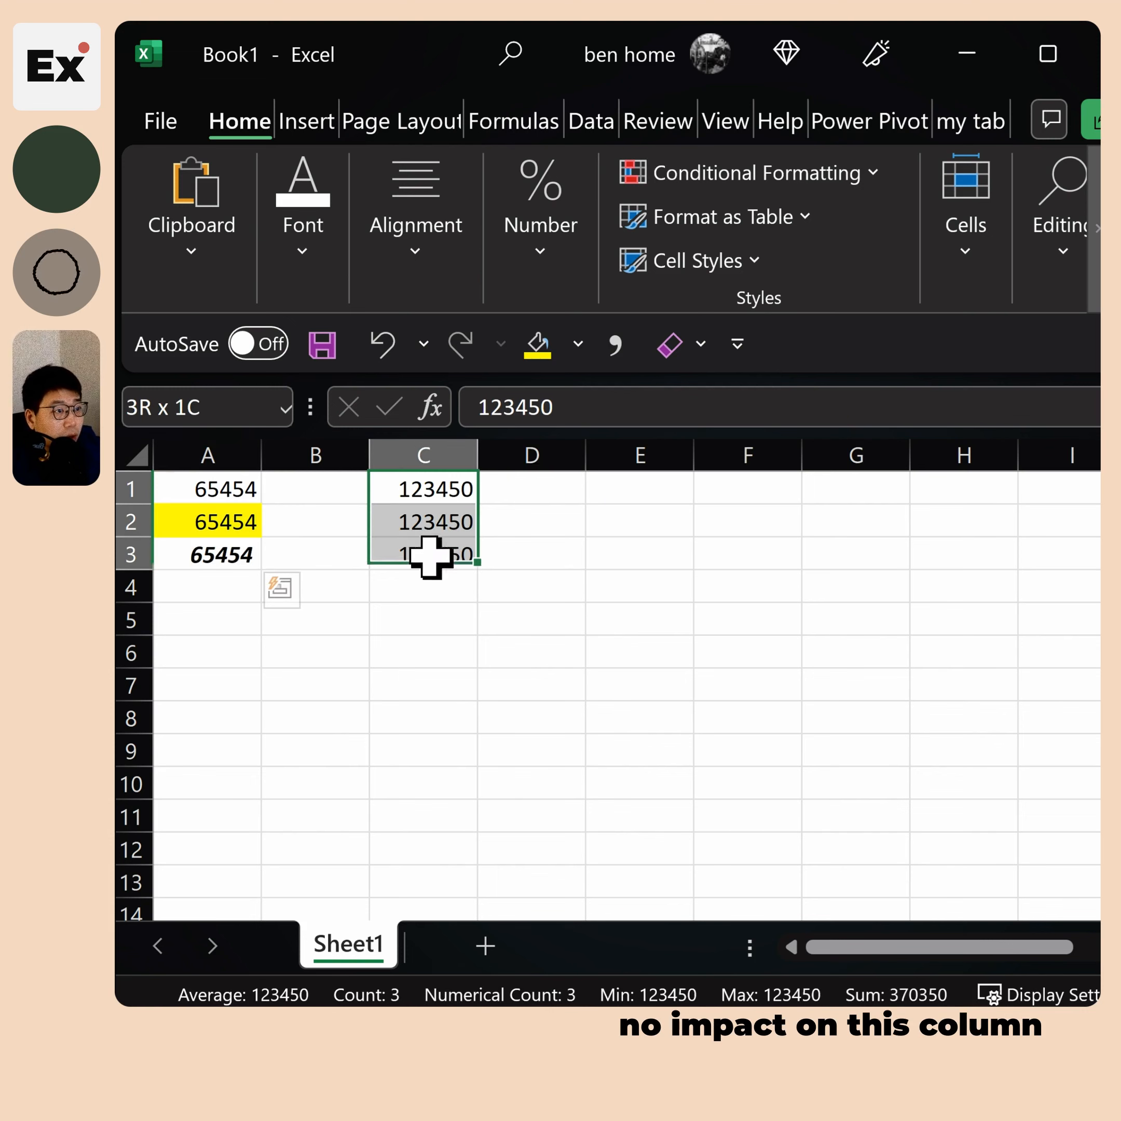
left_click(450, 487)
left_click_drag(596, 417, 471, 423)
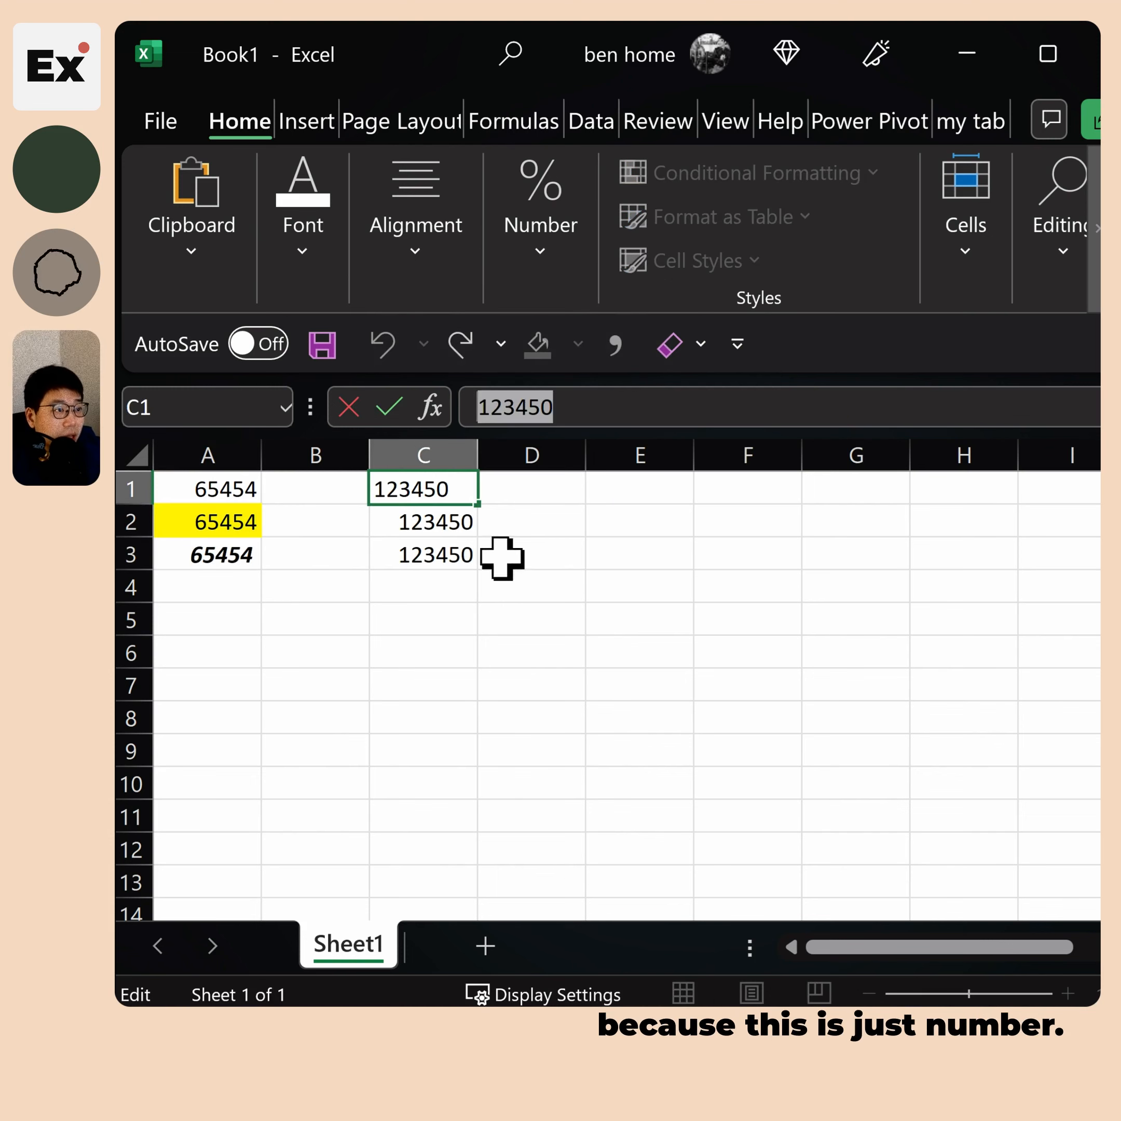
key("Return")
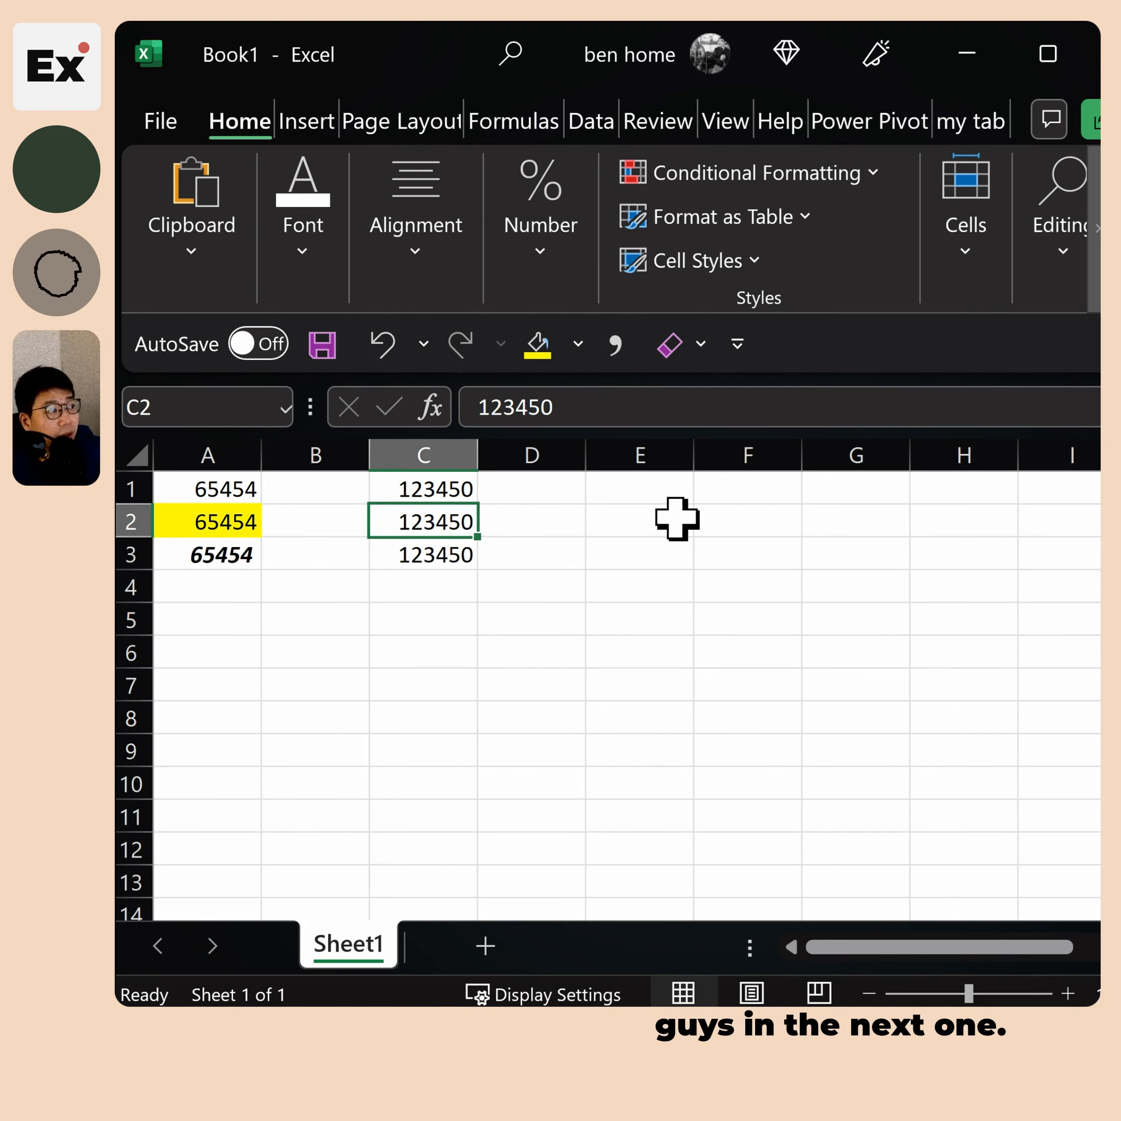